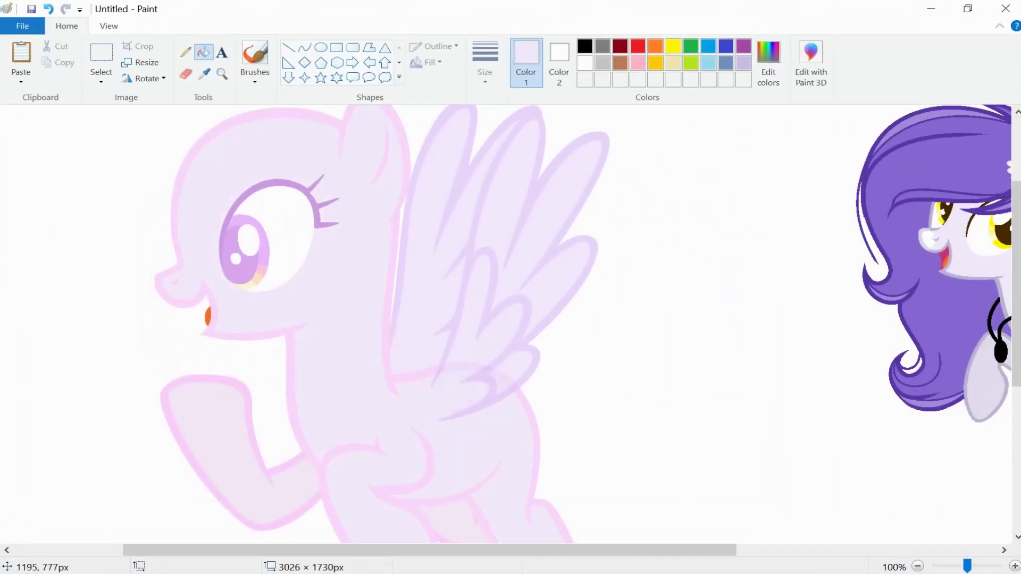
Recolor the pony base's body outline, coat and far legs with the lavender shades sampled from the reference pony.
scroll(505, 330, down, 2)
scroll(506, 330, right, 3)
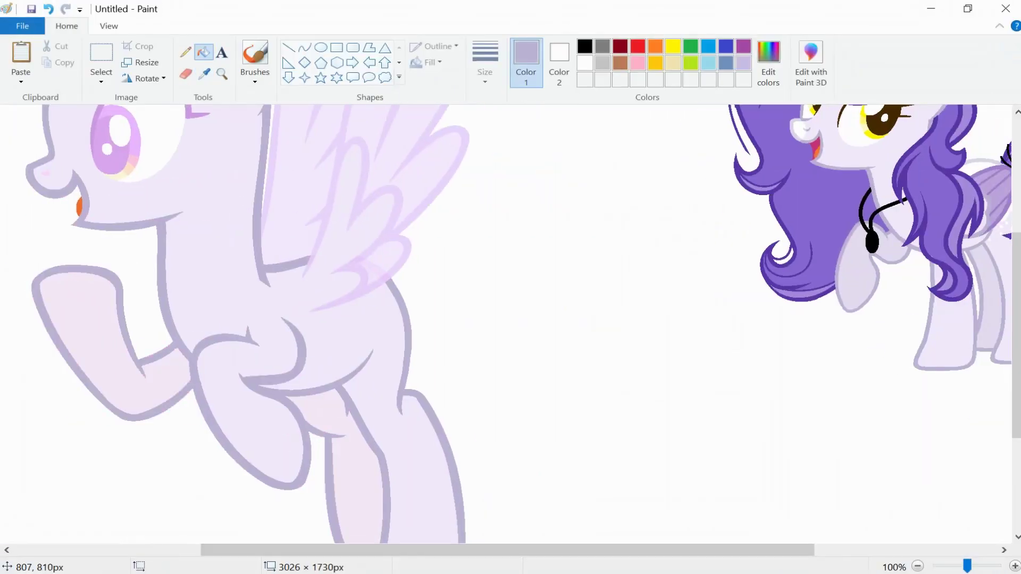
scroll(505, 324, up, 2)
scroll(505, 325, down, 3)
scroll(506, 324, right, 3)
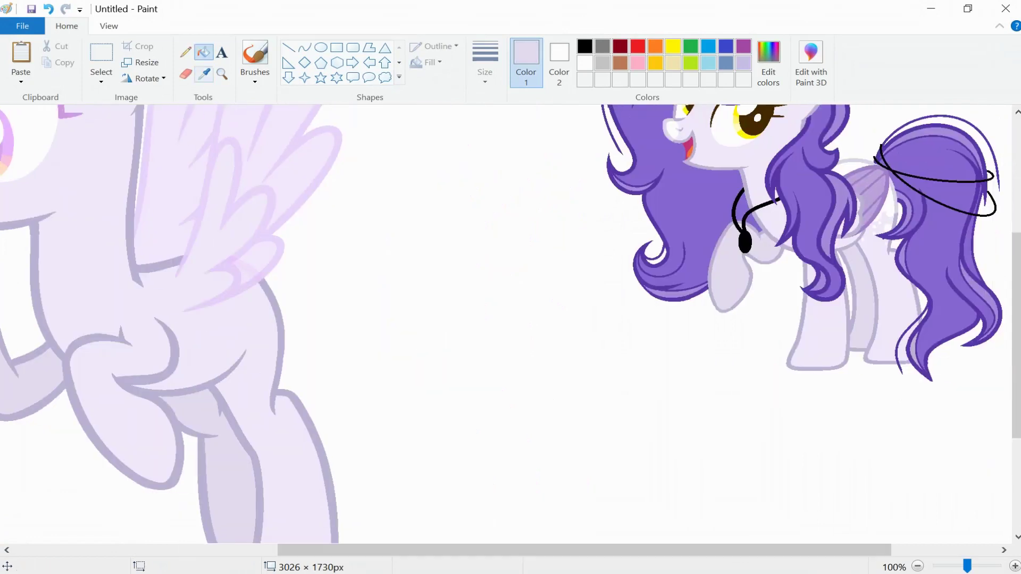
Fill the wing's outline and back feathers with the purples sampled from the reference pony's wing.
scroll(505, 324, up, 3)
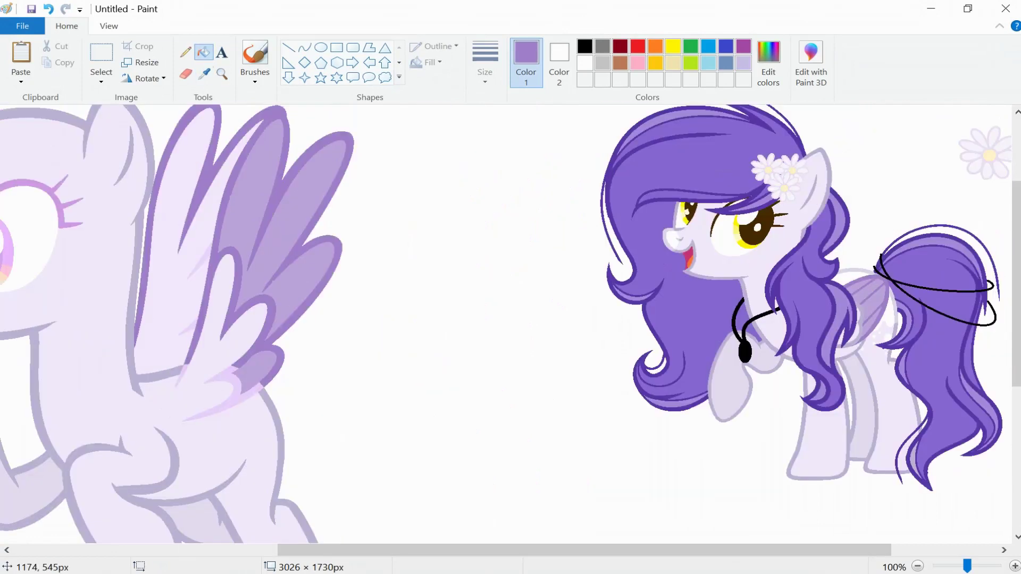
scroll(505, 324, up, 1)
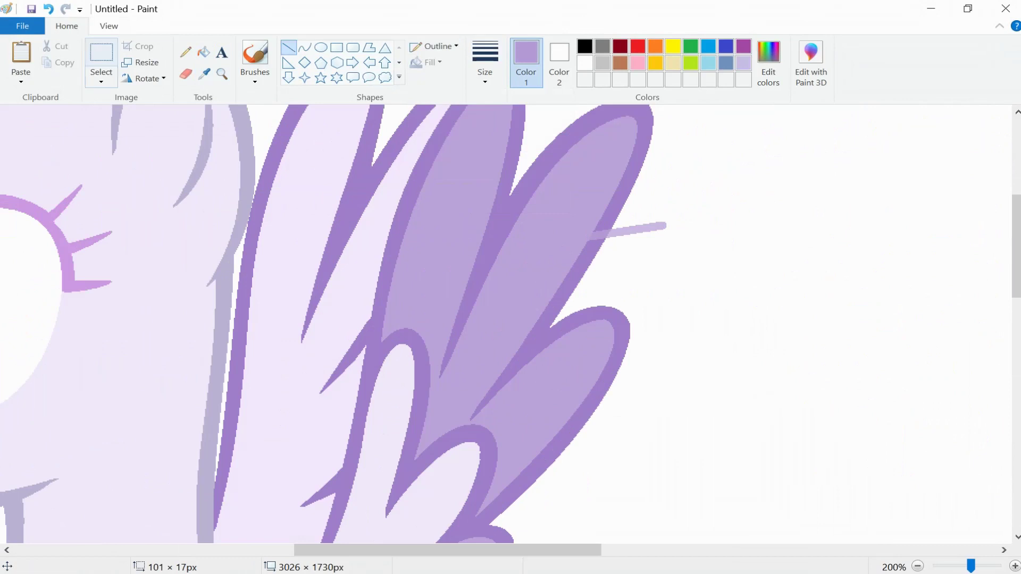
scroll(505, 324, down, 4)
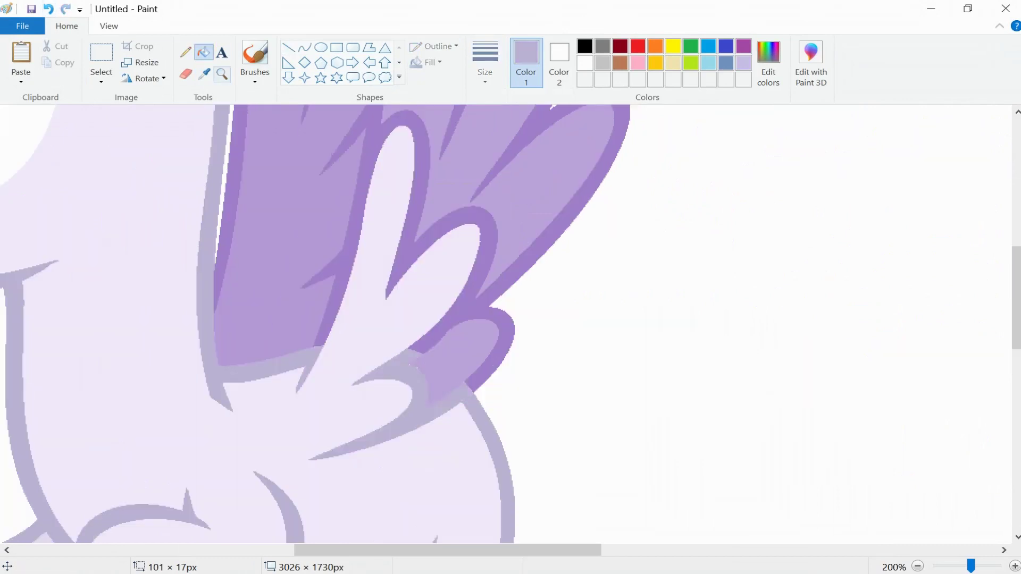
Divide the wing outline with thin curves and fill the front feathers' outline with the body's grey-lavender outline color.
click(433, 297)
click(304, 47)
scroll(364, 247, up, 2)
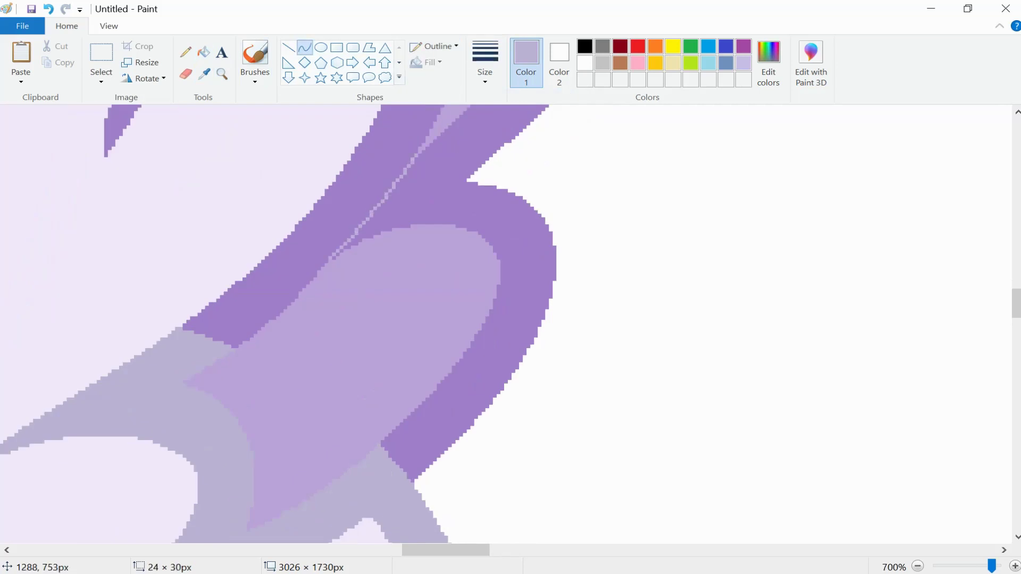
scroll(506, 324, up, 10)
scroll(505, 324, left, 5)
drag(412, 311, 343, 454)
scroll(505, 324, down, 7)
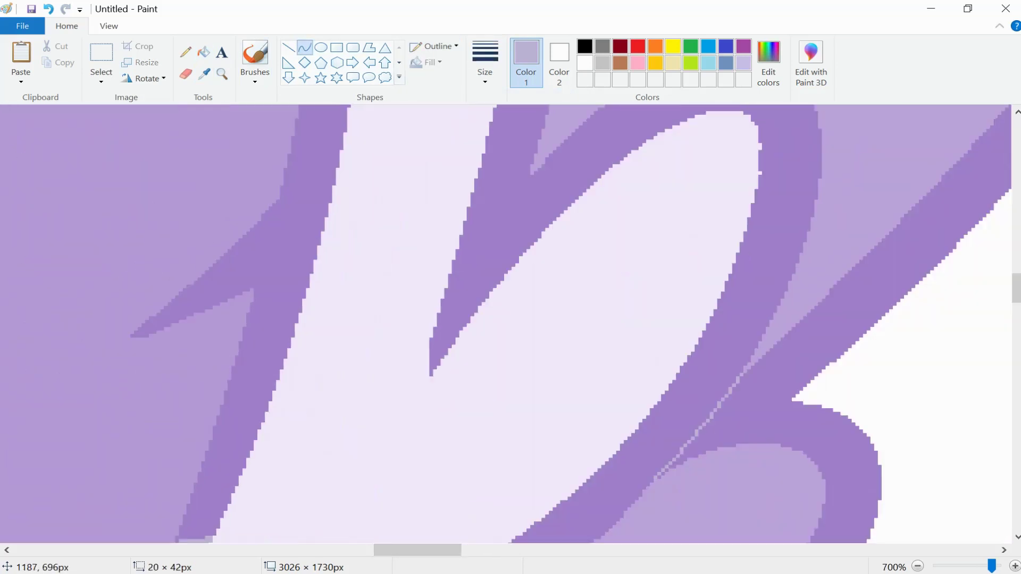
scroll(259, 280, down, 5)
click(204, 52)
click(645, 329)
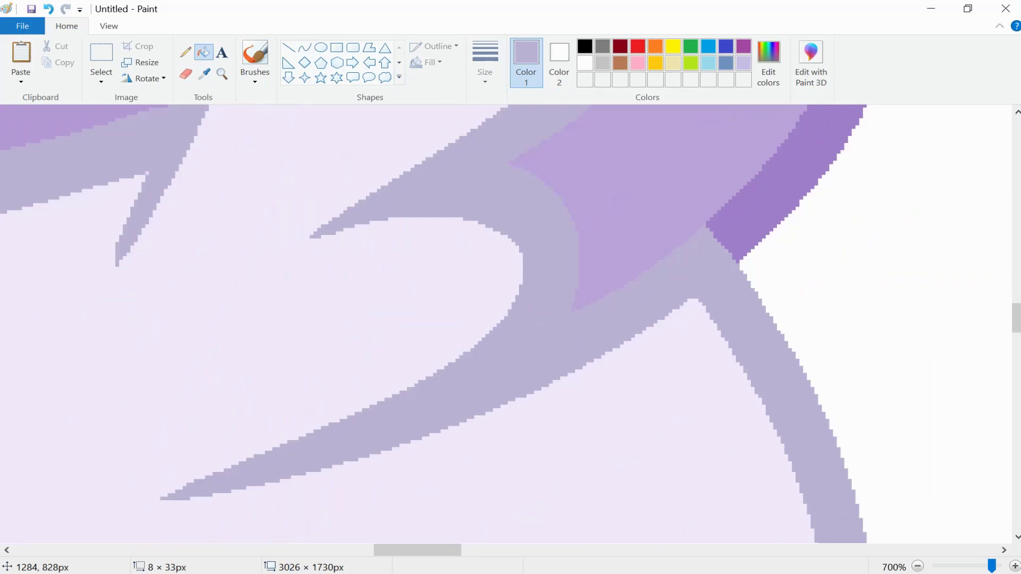
Mark off the lowest back feather's bottom edge with a purple curve and fill it with the wing outline purple.
click(304, 48)
drag(737, 268, 526, 394)
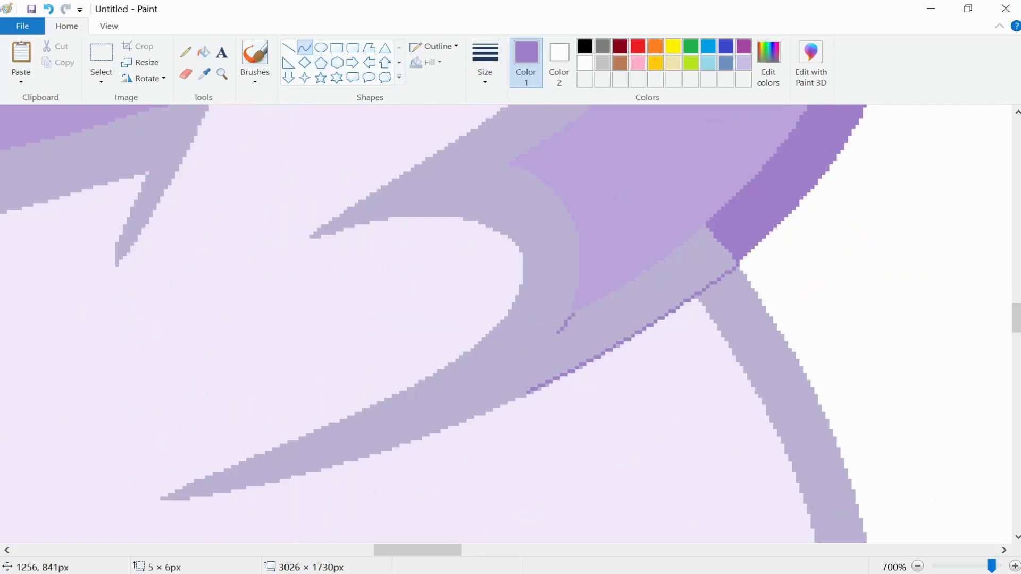
click(203, 52)
click(627, 308)
scroll(510, 323, down, 6)
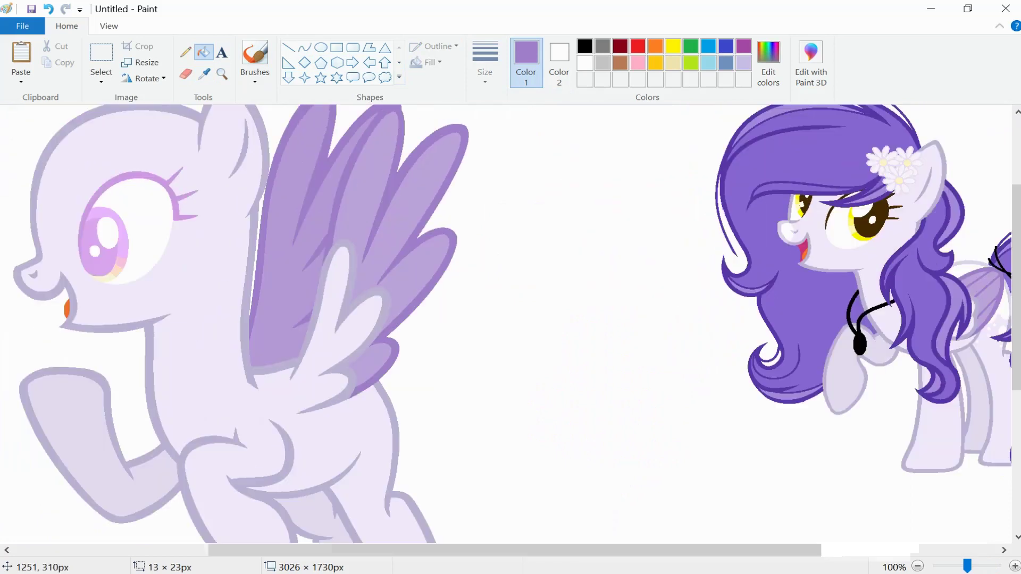
Recolor the pony's pupil and eyelashes dark brown and its iris yellow, using colors sampled from the reference pony's eye.
click(204, 73)
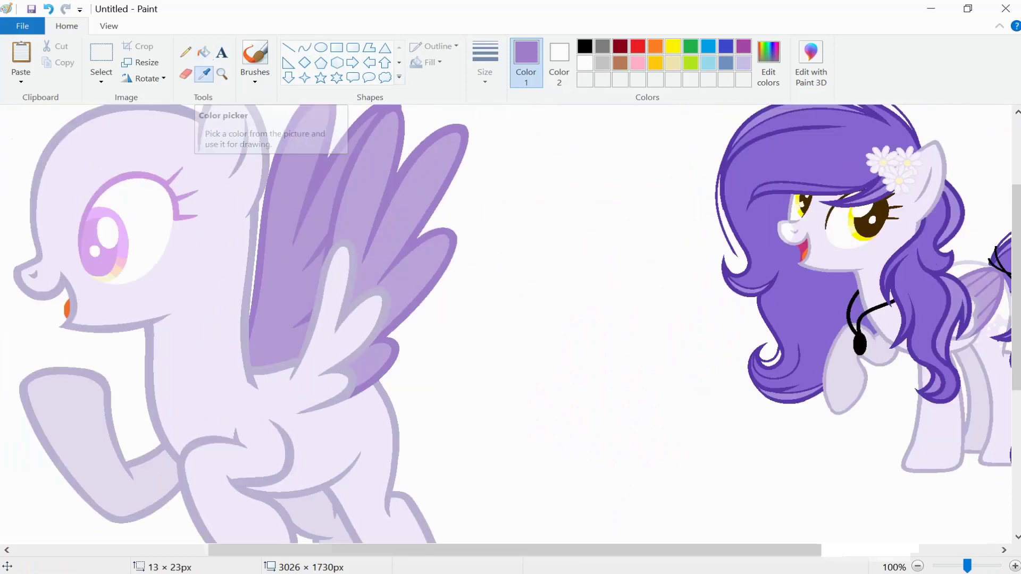
click(867, 220)
click(98, 242)
click(133, 176)
click(203, 73)
click(854, 232)
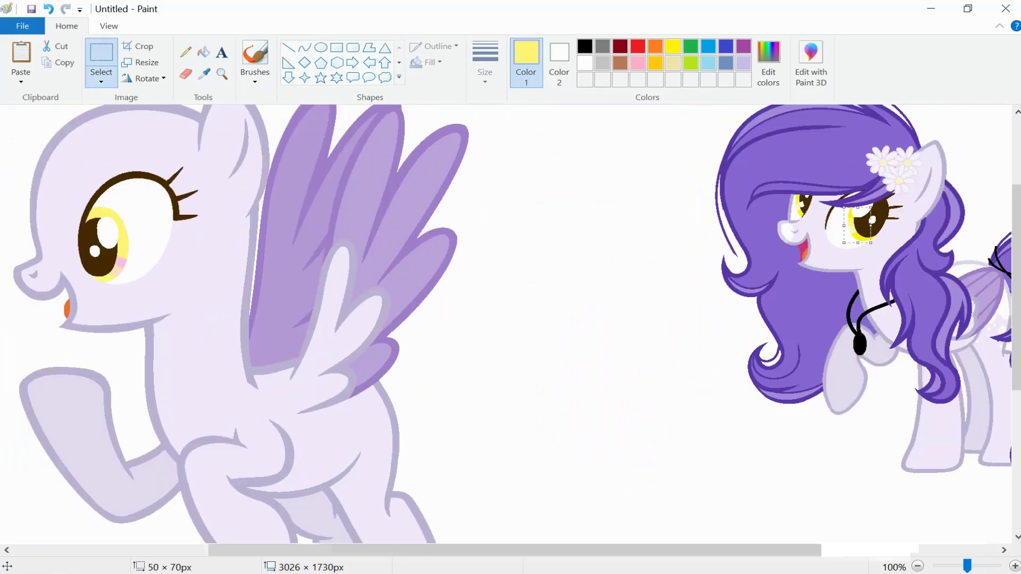
Place a copy of the reference eye beside the face and fill the iris highlight segments pale yellow.
scroll(101, 239, up, 2)
click(167, 242)
click(570, 334)
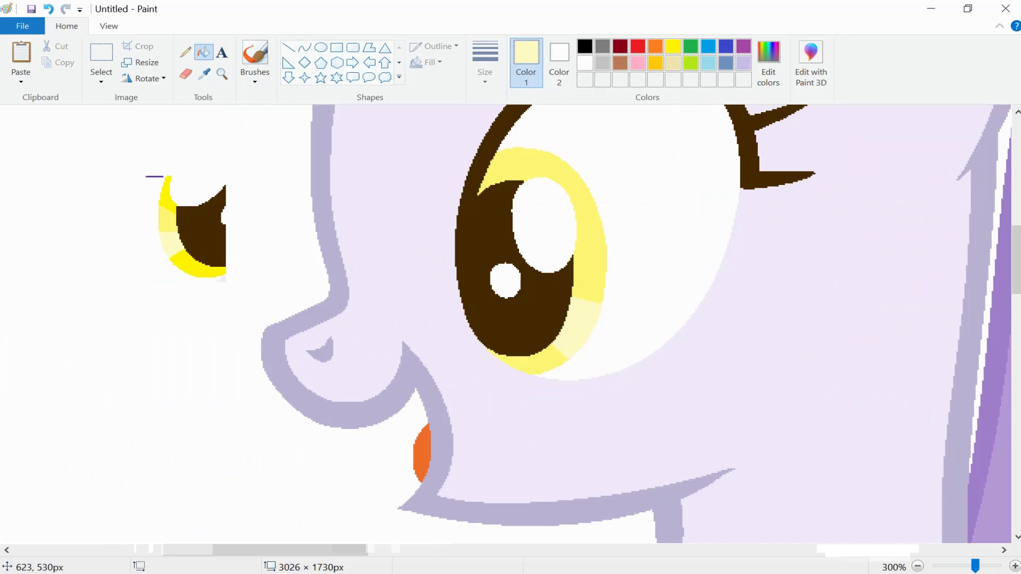
Mix a custom pale yellow from the sampled iris color and apply it to the lower iris highlight segment.
click(203, 74)
click(590, 239)
click(768, 63)
click(423, 399)
click(768, 63)
click(364, 398)
click(768, 63)
click(364, 399)
click(570, 341)
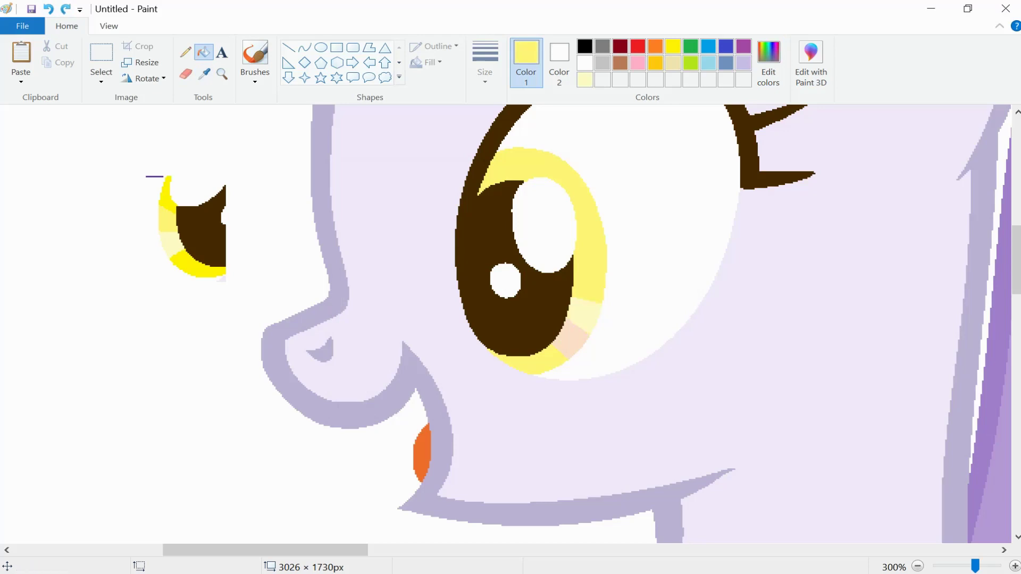
Fill the iris bright yellow, then divide off its upper part with a straight line and fill it with a custom darker yellow.
click(673, 46)
click(590, 239)
click(768, 63)
click(683, 265)
click(362, 397)
scroll(511, 319, up, 1)
click(288, 47)
click(203, 52)
click(436, 266)
Paste a copy of the reference pony's muzzle beside the base's face.
scroll(436, 266, down, 4)
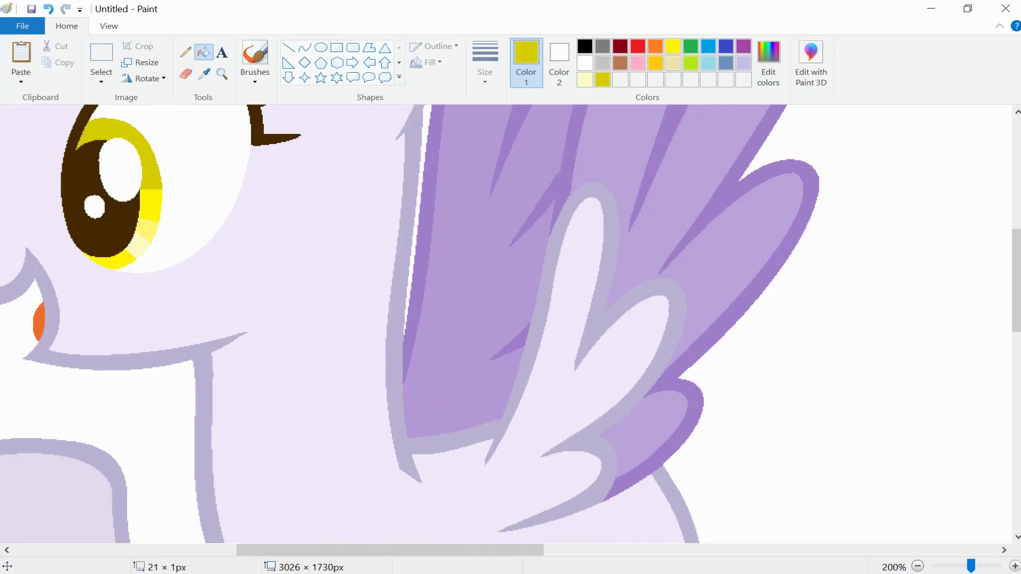
scroll(319, 213, left, 5)
click(102, 53)
scroll(540, 237, down, 2)
key(ctrl+v)
drag(58, 147, 178, 283)
scroll(510, 319, up, 4)
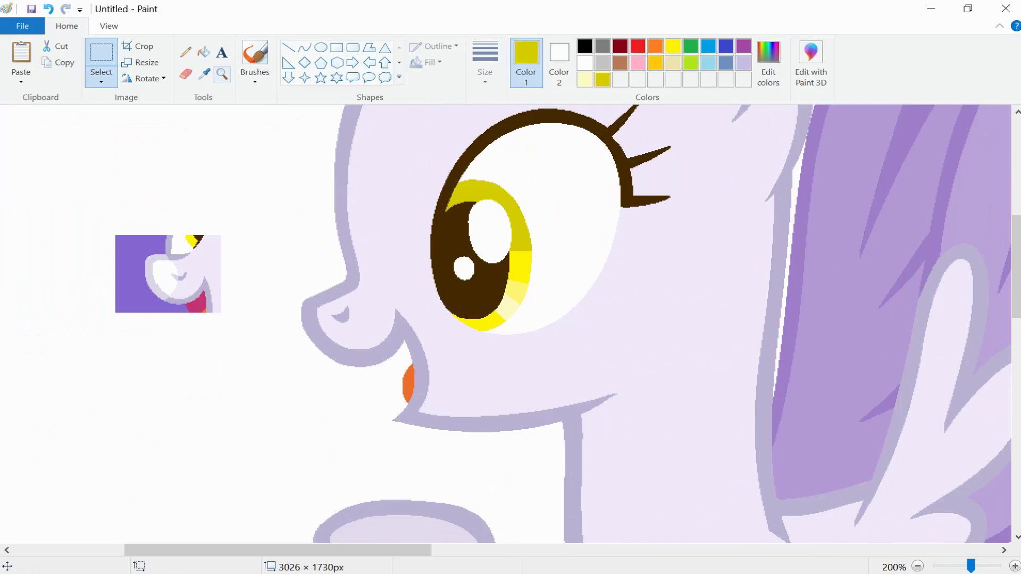
Draw a thick red curve across the muzzle to mark off the light snout patch.
click(221, 74)
click(638, 47)
click(304, 48)
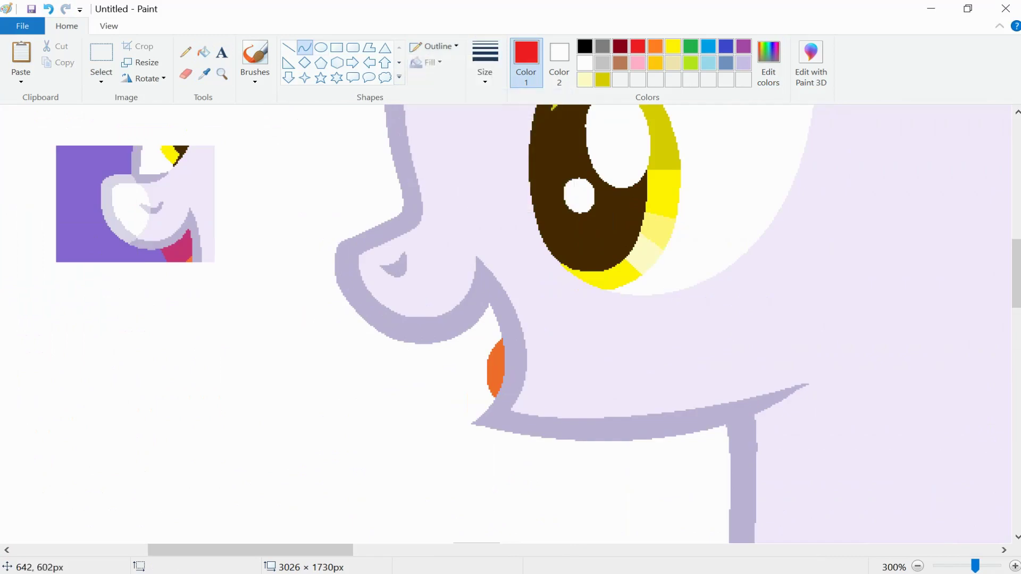
drag(354, 205, 408, 357)
click(439, 46)
click(484, 64)
click(485, 175)
drag(381, 281, 401, 250)
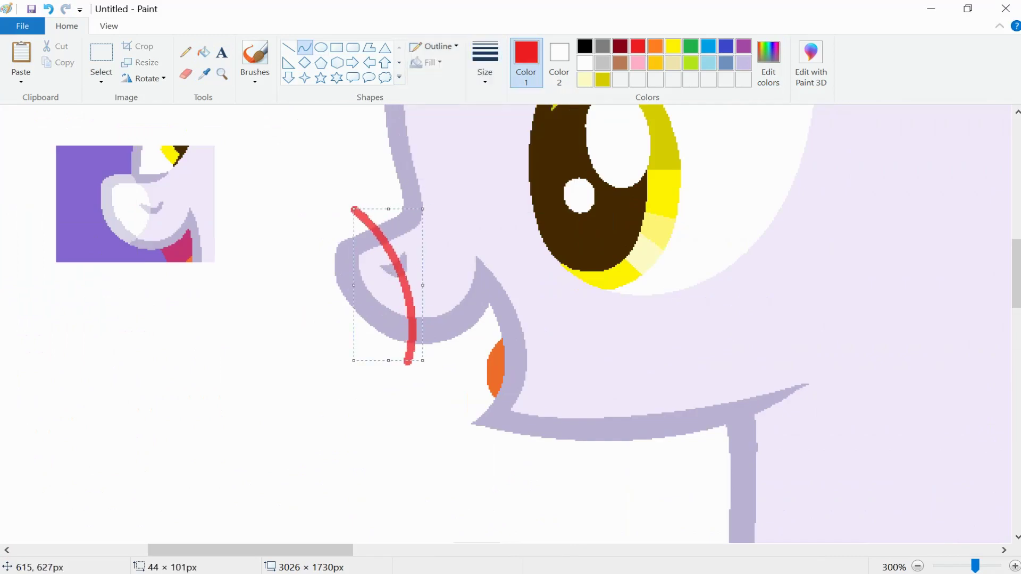
Fill the snout patch white and its outline pale grey-lavender, replacing the red guide curve.
click(204, 52)
click(204, 74)
click(383, 282)
click(412, 329)
click(399, 269)
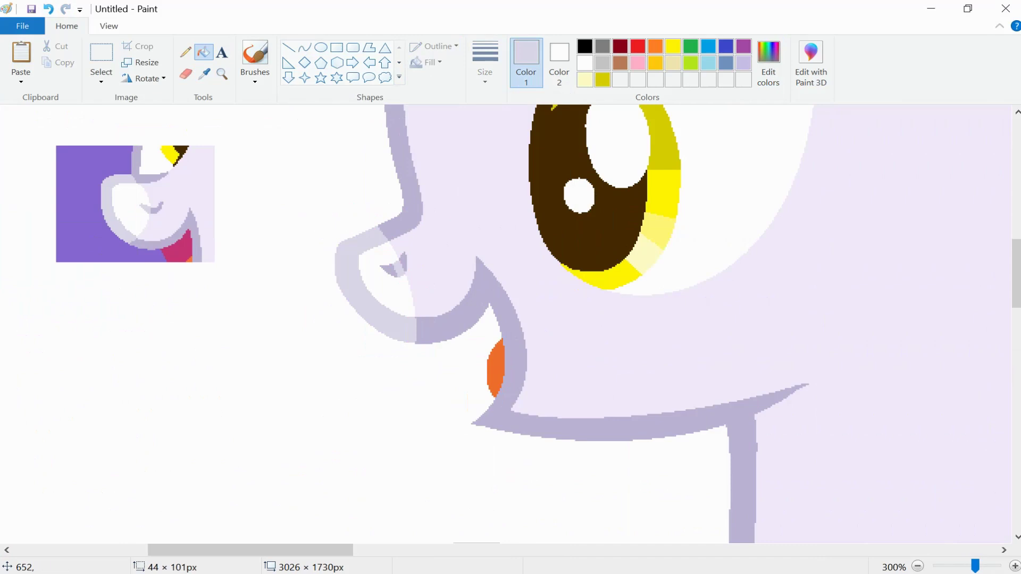
Remove the muzzle copy and place a copy of the reference pony's hip beside the base's flank.
click(101, 58)
drag(32, 133, 304, 296)
scroll(511, 319, right, 10)
scroll(511, 319, left, 3)
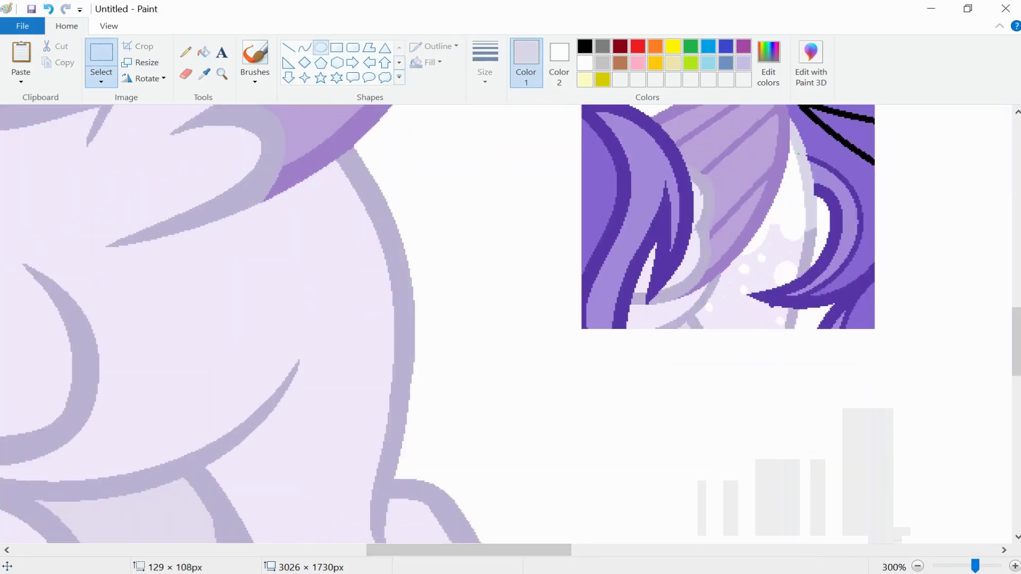
Draw overlapping red circles along the flank and a smaller one below them to outline the hip's cloud-shaped marking.
click(321, 47)
click(637, 46)
drag(355, 277, 437, 360)
drag(396, 323, 316, 259)
drag(343, 351, 263, 275)
drag(340, 301, 263, 228)
drag(336, 251, 269, 179)
drag(303, 215, 299, 207)
mouse_move(404, 384)
mouse_down()
mouse_move(345, 452)
mouse_move(354, 431)
mouse_up()
Fill the upper hip outline with the pale grey-lavender sampled from the reference hip.
click(203, 73)
click(797, 212)
click(397, 322)
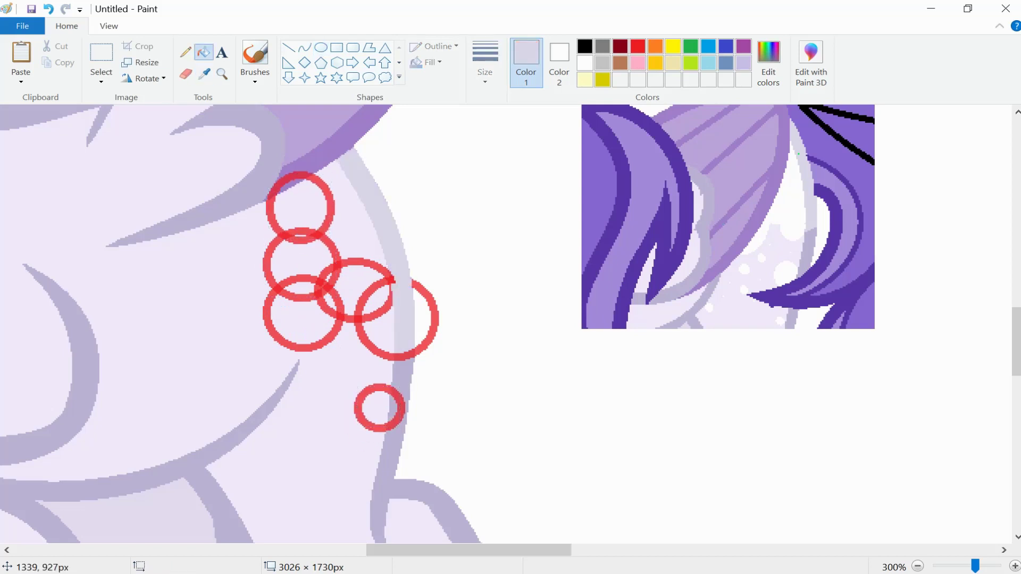
click(222, 74)
click(287, 212)
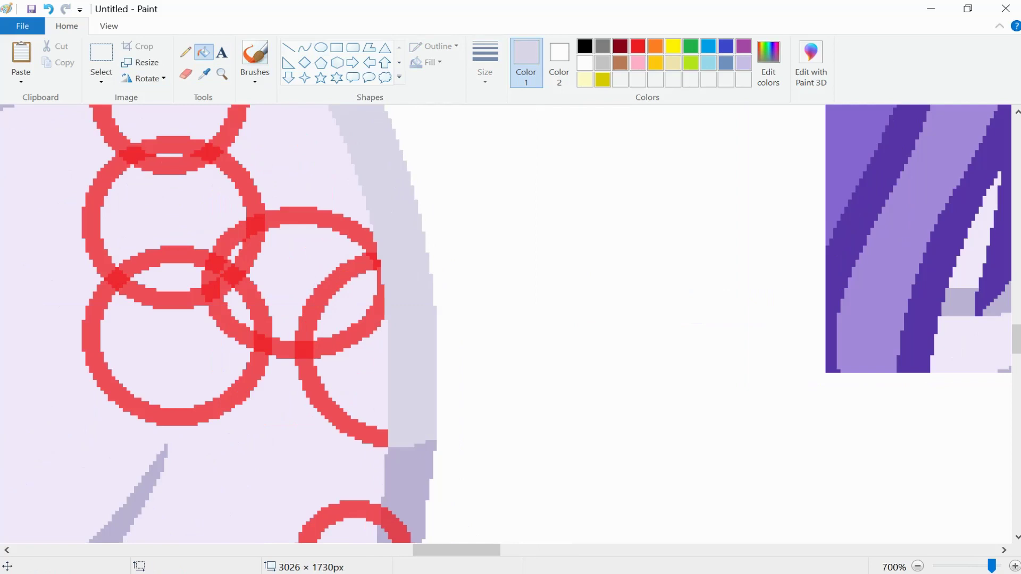
scroll(287, 213, down, 1)
Fill the circles and enclosed areas white to form one cloud-shaped patch, and restore the outline colors under the red strokes.
click(204, 73)
click(383, 373)
click(242, 428)
click(247, 276)
click(226, 297)
click(175, 243)
click(128, 327)
click(168, 211)
scroll(159, 239, up, 2)
click(91, 159)
click(147, 246)
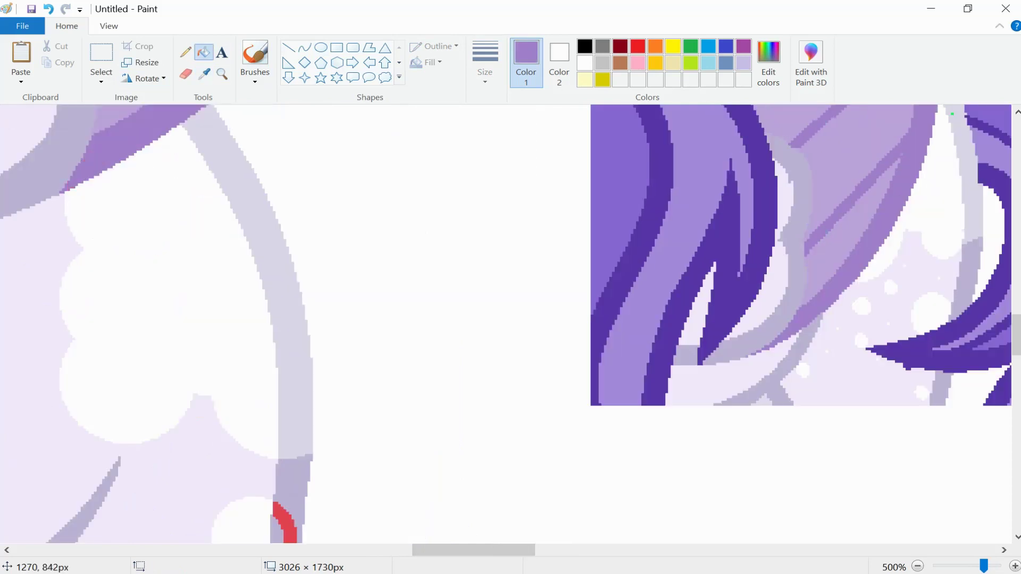
scroll(160, 239, down, 4)
click(273, 319)
Draw small solid white circles on the flank below the cloud-shaped patch.
click(321, 48)
click(433, 62)
click(447, 98)
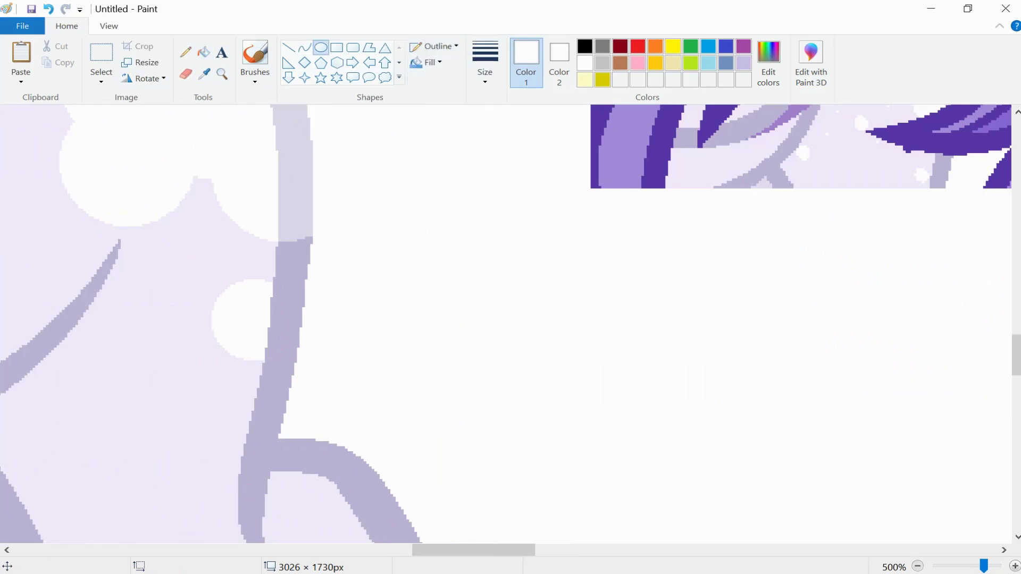
scroll(383, 362, down, 1)
scroll(199, 346, left, 1)
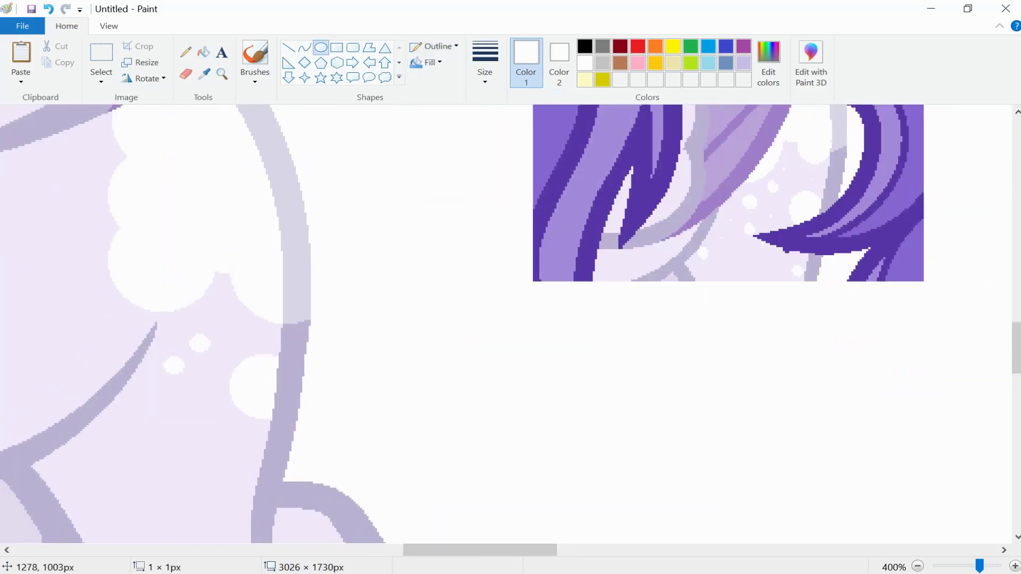
Scatter more white spots and tiny Pencil dots over the thigh, following the reference marking.
click(185, 52)
click(485, 61)
click(485, 61)
click(485, 61)
click(485, 61)
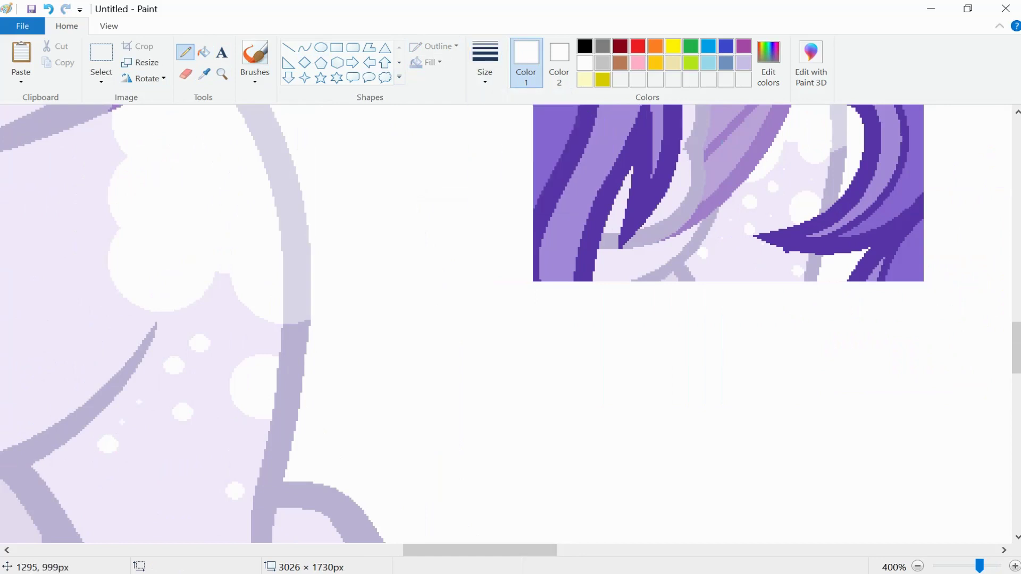
scroll(505, 325, down, 2)
scroll(505, 325, up, 2)
scroll(505, 324, down, 5)
scroll(505, 324, down, 3)
scroll(353, 325, left, 5)
scroll(353, 325, up, 12)
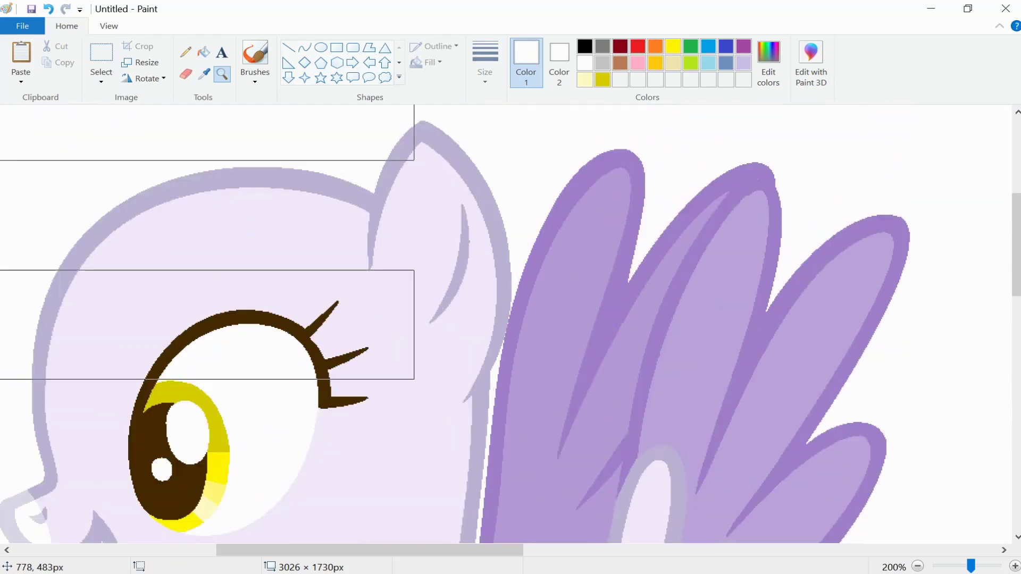
click(417, 169)
click(416, 134)
click(416, 134)
click(287, 47)
drag(373, 245, 376, 333)
key(ctrl+plus)
key(ctrl+plus)
key(ctrl+plus)
key(ctrl+plus)
key(ctrl+plus)
key(ctrl+plus)
key(ctrl+plus)
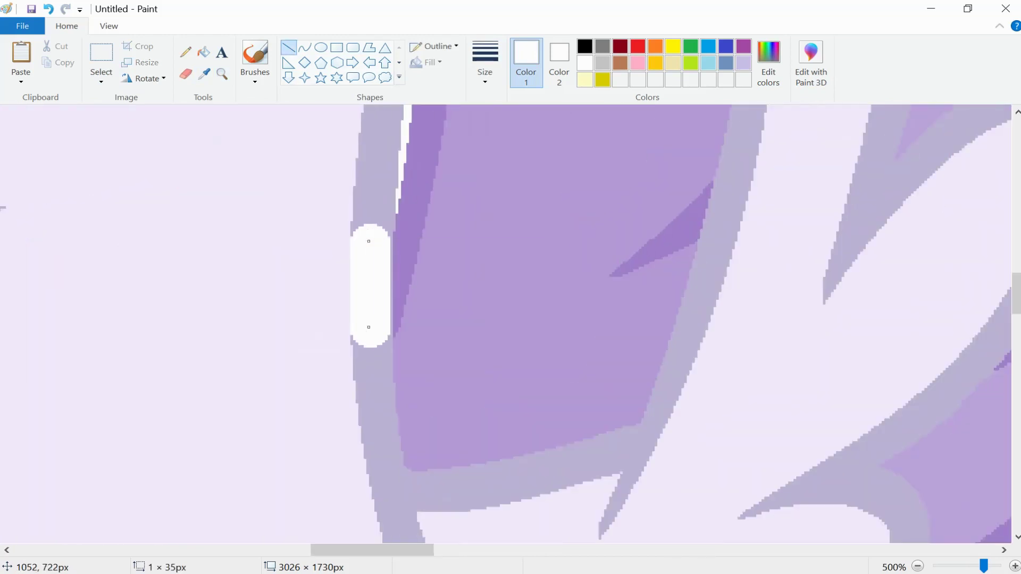
key(ctrl+z)
Draw thick red curves behind the hip for the tail's inner curl and the start of its front edge.
scroll(510, 324, down, 4)
scroll(511, 324, left, 2)
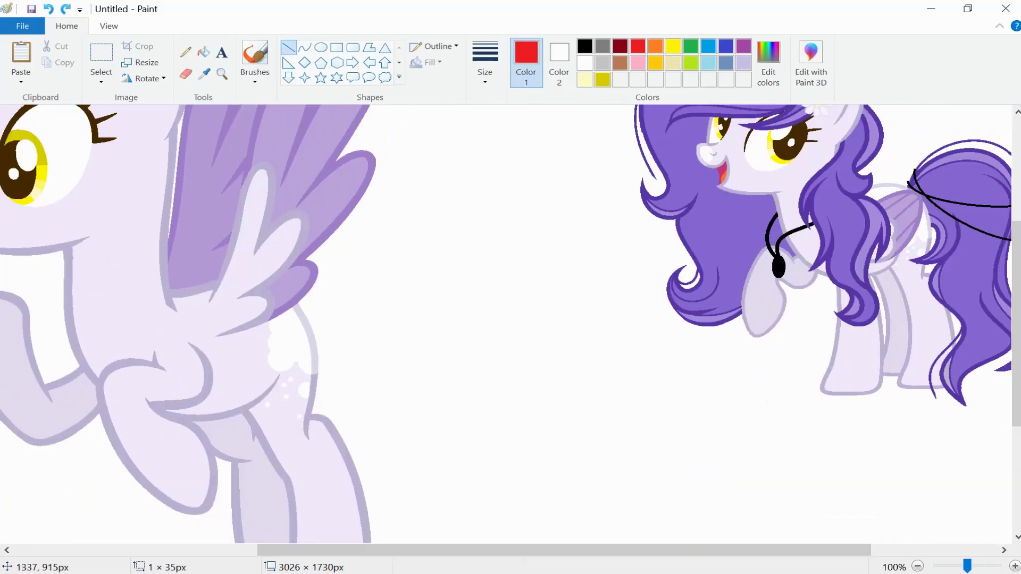
click(304, 47)
drag(357, 377, 335, 408)
drag(345, 351, 363, 404)
Continue the tail's front edge in red as a wavy line of curves down past the hind hoof.
scroll(363, 404, down, 2)
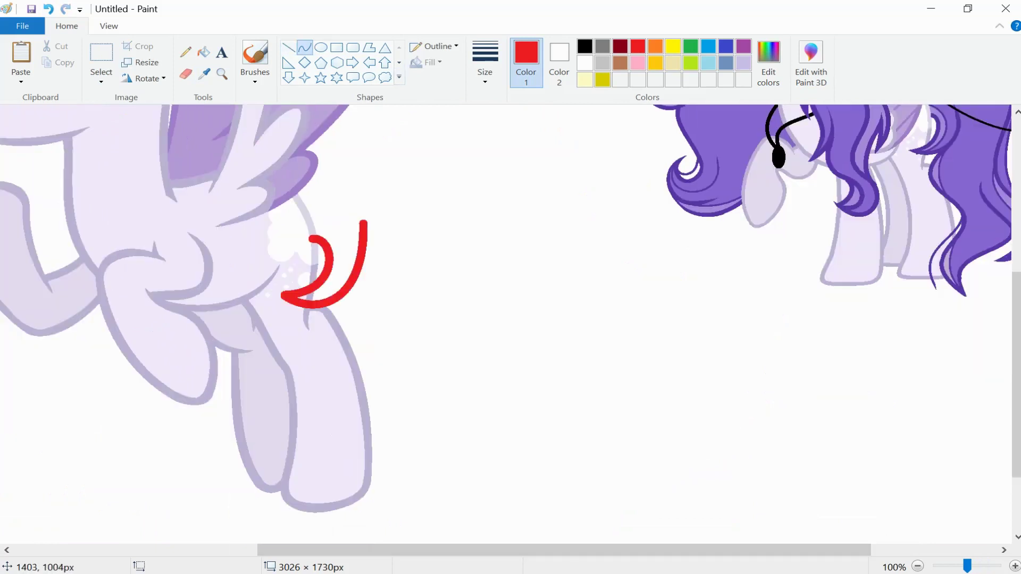
drag(337, 322, 341, 348)
drag(370, 412, 396, 410)
scroll(396, 409, down, 2)
drag(372, 345, 407, 444)
drag(389, 394, 374, 418)
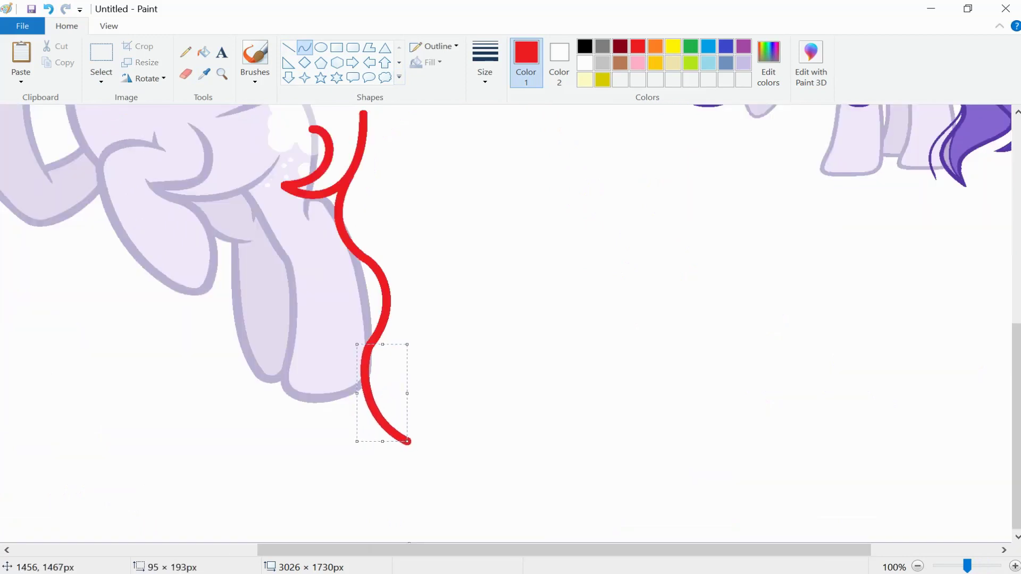
Draw the tail's lower tips with red curves rising from its bottom end into a pointed flick.
scroll(372, 452, right, 2)
scroll(319, 337, up, 2)
mouse_move(325, 470)
mouse_down()
mouse_move(381, 396)
mouse_move(378, 412)
mouse_move(426, 430)
mouse_up()
drag(393, 391, 370, 397)
key(ctrl+z)
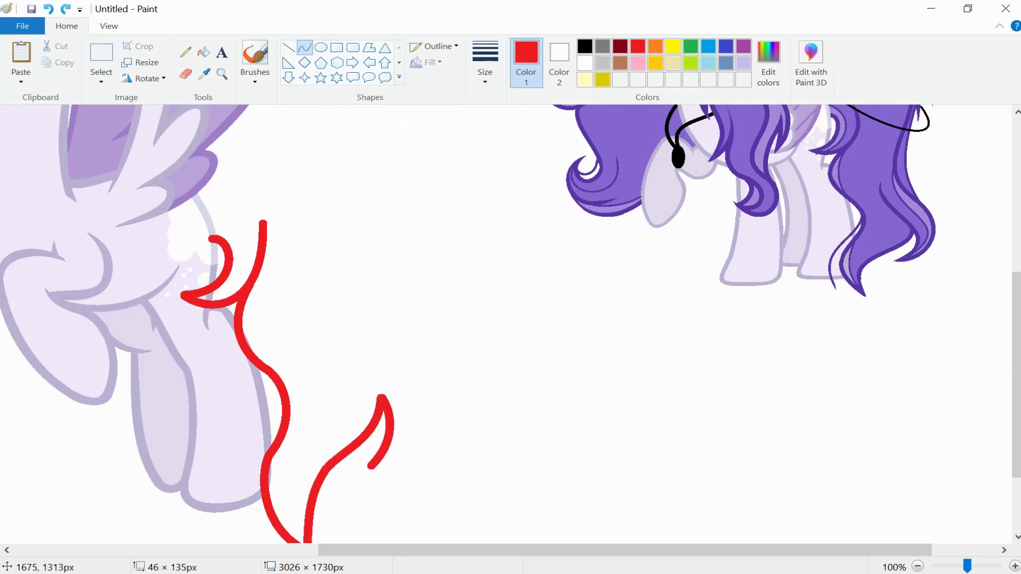
drag(369, 466, 423, 352)
mouse_move(396, 409)
mouse_down()
mouse_move(434, 411)
mouse_move(449, 367)
mouse_up()
Draw the tail's back edge upward in red and close its top with a large arc from the hip.
scroll(422, 366, up, 2)
drag(424, 470, 393, 322)
mouse_move(404, 399)
mouse_down()
mouse_move(378, 372)
mouse_move(372, 383)
mouse_up()
scroll(396, 345, up, 2)
mouse_move(396, 430)
mouse_down()
mouse_move(341, 356)
mouse_move(384, 364)
mouse_move(382, 403)
mouse_move(402, 467)
mouse_move(183, 403)
mouse_up()
click(101, 51)
click(304, 47)
mouse_move(266, 400)
mouse_down()
mouse_move(258, 302)
mouse_move(353, 451)
mouse_move(350, 315)
mouse_move(434, 296)
mouse_up()
Clear the red tail arc where it overlaps the lower back feathers, restoring the wing's purple fill and outline.
scroll(299, 344, up, 1)
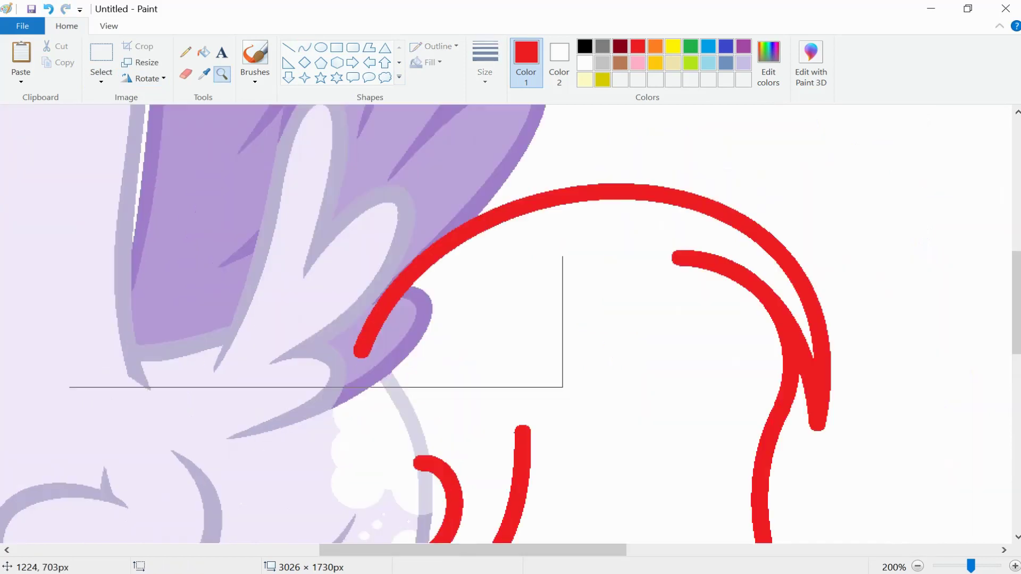
click(101, 51)
click(203, 73)
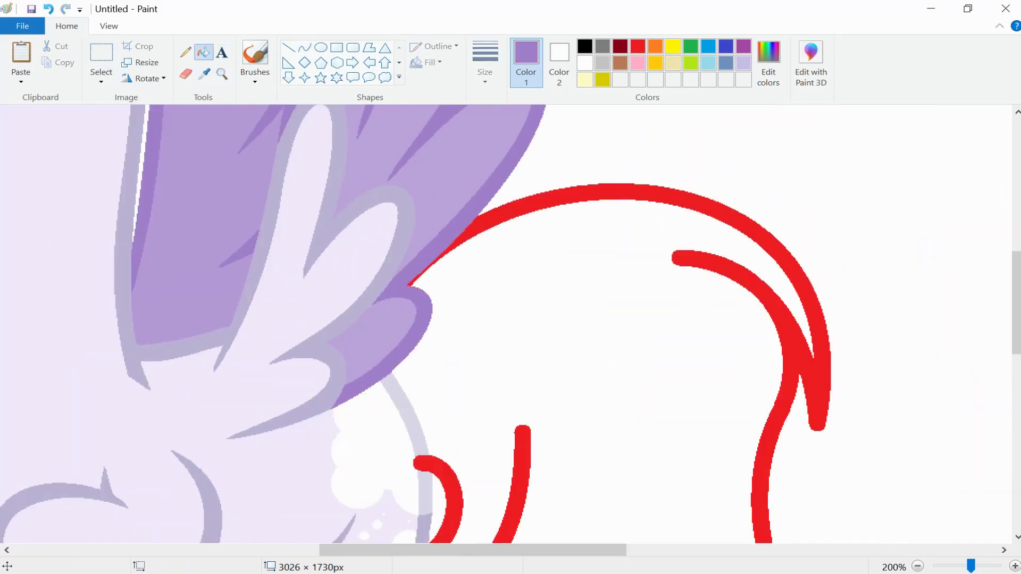
Draw the first pointed lock of the mane in red, from behind the cheek down along the neck.
click(204, 51)
scroll(511, 319, down, 1)
scroll(510, 319, left, 3)
scroll(510, 319, left, 1)
click(305, 48)
drag(220, 207, 144, 326)
drag(122, 268, 142, 272)
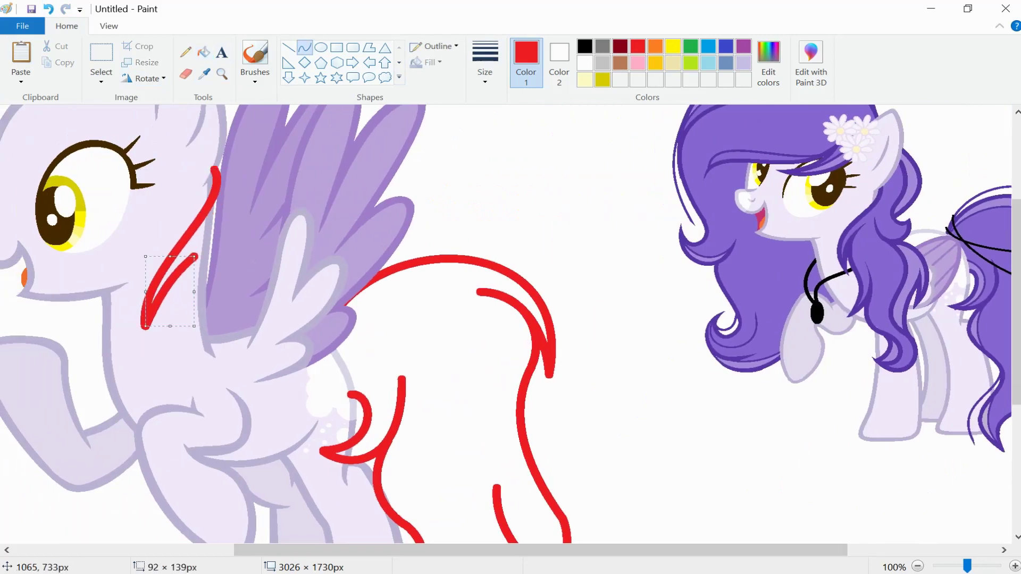
Continue the side lock's front edge in red down over the chest and curl it into a pointed tip over the foreleg.
drag(165, 316, 154, 406)
drag(193, 340, 173, 408)
scroll(511, 324, down, 2)
drag(175, 267, 208, 356)
drag(189, 313, 173, 308)
drag(200, 399, 177, 420)
drag(192, 388, 250, 342)
drag(255, 382, 260, 408)
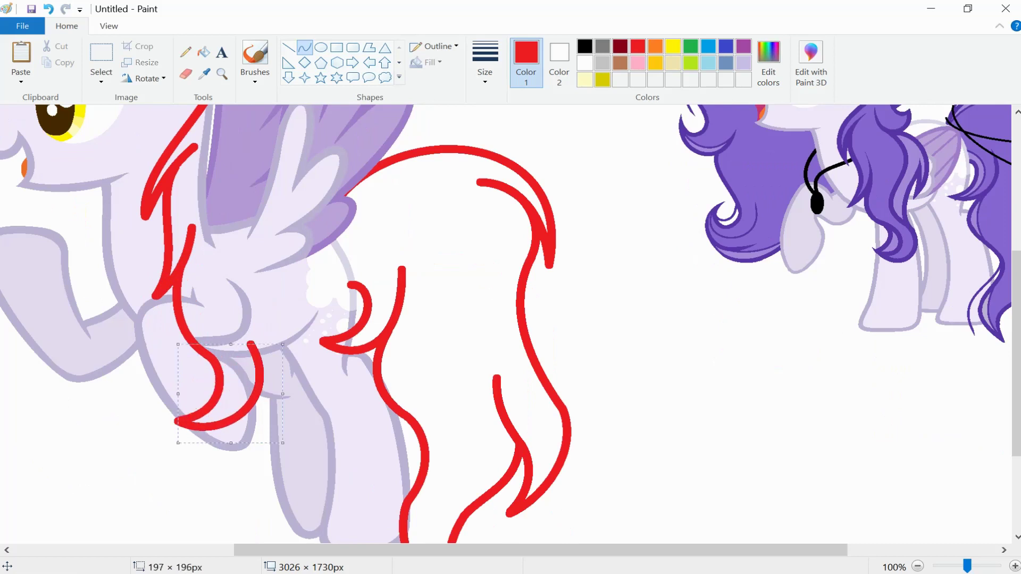
mouse_move(250, 303)
mouse_down()
mouse_move(256, 223)
mouse_move(238, 319)
mouse_move(268, 306)
mouse_move(258, 298)
mouse_up()
scroll(505, 324, up, 3)
key(ctrl+z)
key(ctrl+z)
drag(257, 455, 243, 290)
drag(255, 373, 279, 354)
key(ctrl+z)
Draw the side lock's back edge upward in red and add a pointed tuft beside it over the wing base.
drag(259, 455, 267, 324)
mouse_move(260, 426)
mouse_down()
mouse_move(248, 438)
mouse_move(230, 425)
mouse_move(242, 418)
mouse_up()
click(279, 286)
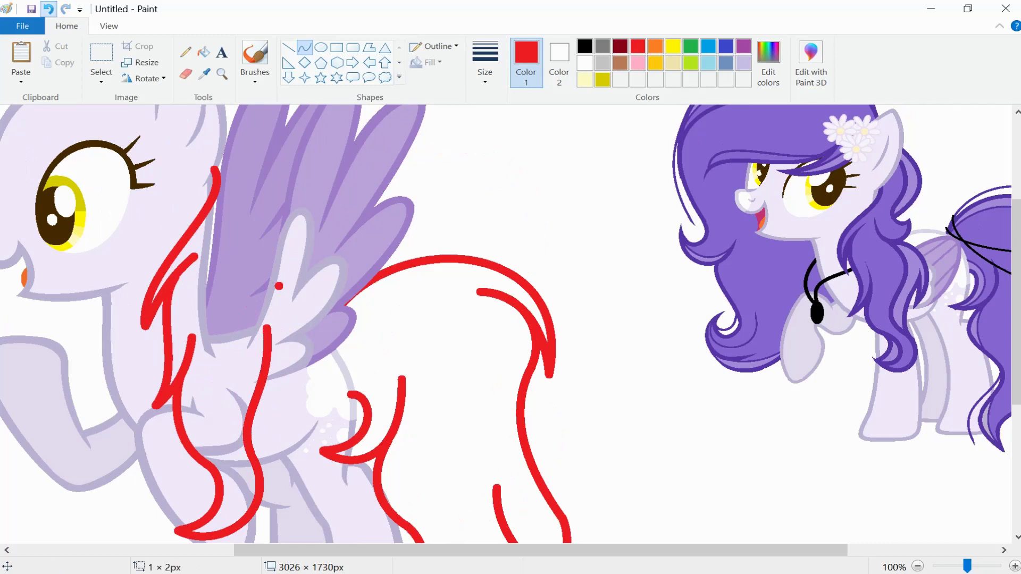
drag(272, 399, 248, 287)
drag(260, 344, 298, 331)
Draw the mane's upper lock behind the ear in red with a small flick, and add strand lines inside the side lock.
drag(222, 250, 294, 263)
drag(260, 259, 222, 254)
drag(295, 264, 259, 210)
mouse_move(255, 226)
mouse_down()
mouse_move(243, 244)
mouse_move(250, 261)
mouse_move(212, 202)
mouse_move(265, 359)
mouse_move(325, 326)
mouse_move(256, 367)
mouse_up()
scroll(252, 228, up, 2)
scroll(257, 367, down, 2)
mouse_move(244, 291)
mouse_down()
mouse_move(241, 456)
mouse_move(209, 417)
mouse_up()
drag(184, 532, 193, 471)
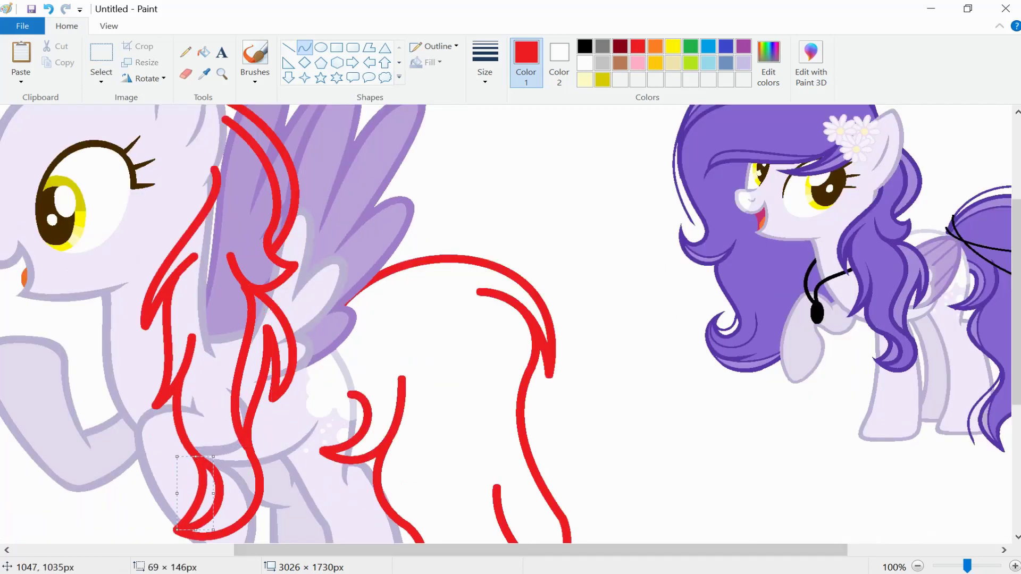
Copy the reference pony's head and mane and place a reduced copy, 326 × 373 px, in the empty area before the base's face.
scroll(193, 471, up, 2)
scroll(194, 472, left, 3)
scroll(194, 471, right, 3)
click(101, 53)
drag(567, 145, 879, 500)
key(ctrl+c)
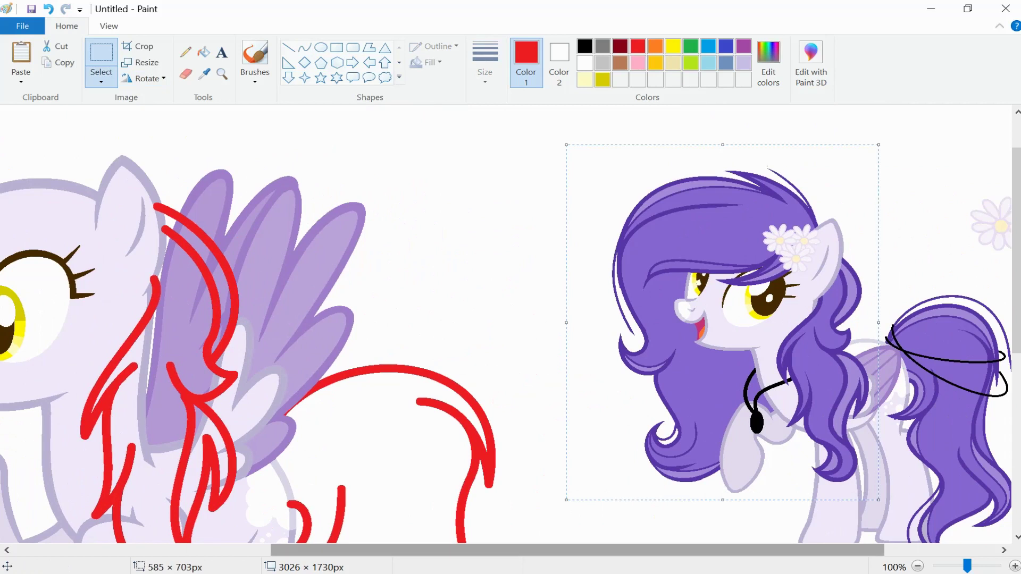
scroll(505, 324, left, 5)
key(ctrl+v)
drag(313, 479, 173, 291)
drag(139, 234, 126, 220)
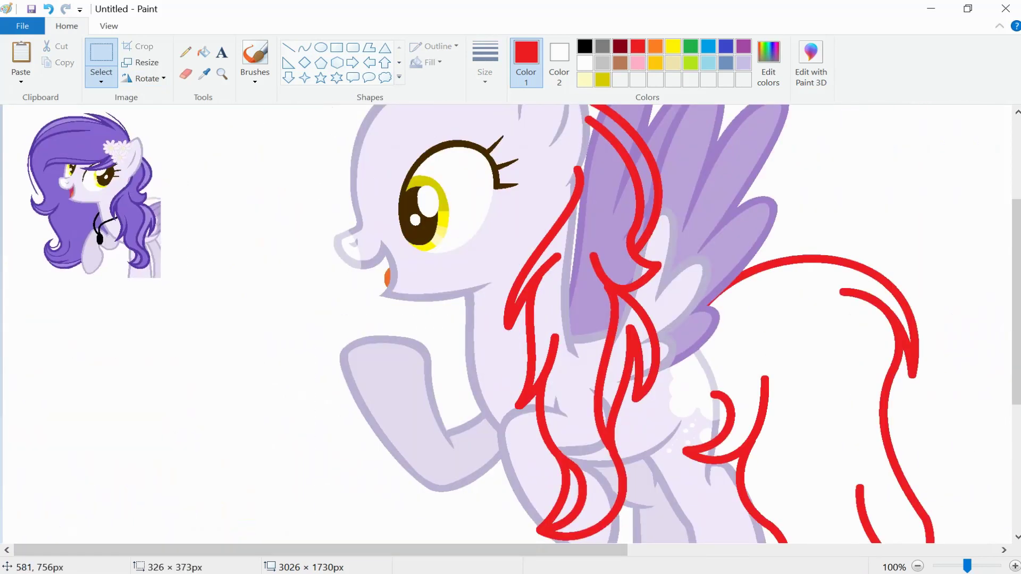
click(439, 308)
Draw the fringe in red with two curves sweeping across the forehead above the eye.
scroll(438, 309, up, 2)
click(305, 47)
drag(520, 224, 400, 261)
drag(484, 211, 297, 267)
drag(372, 246, 367, 234)
Draw the crown tuft from the ear in red, the mane's long front edge down past the muzzle, and an inner strand.
drag(541, 159, 423, 114)
mouse_move(482, 130)
mouse_down()
mouse_move(481, 121)
mouse_move(205, 228)
mouse_move(300, 441)
mouse_up()
mouse_move(255, 298)
mouse_down()
mouse_move(218, 166)
mouse_move(228, 357)
mouse_up()
drag(415, 152, 240, 311)
key(ctrl+z)
Draw the front mane's upper curl in red, with its pointed tip in front of the raised foreleg.
scroll(228, 448, down, 3)
mouse_move(300, 331)
mouse_down()
mouse_move(249, 356)
mouse_move(238, 344)
mouse_up()
drag(255, 354, 256, 393)
drag(237, 346, 295, 410)
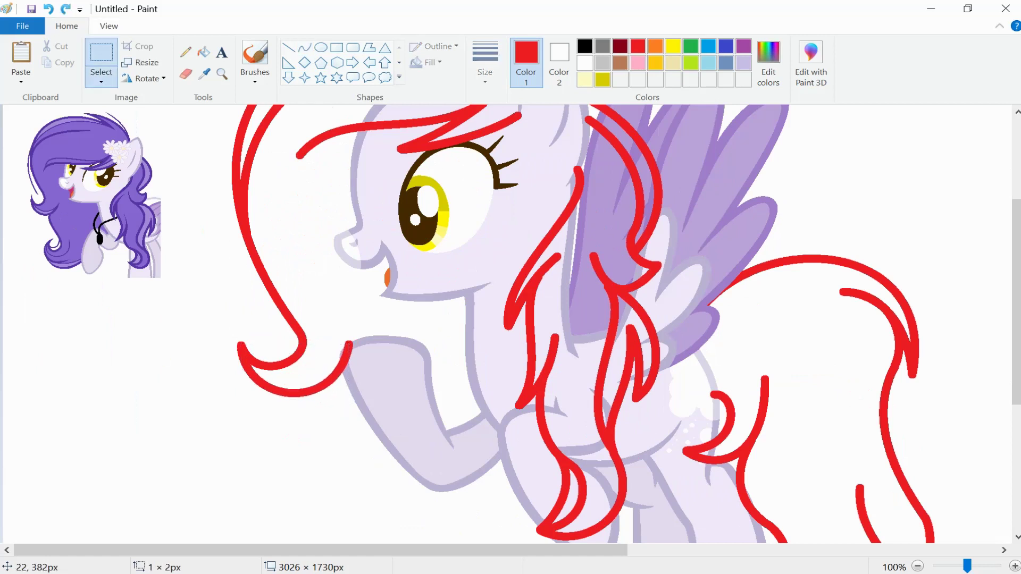
Continue the front mane's edge in red below the raised foreleg and curl it into a second pointed tip.
scroll(511, 319, down, 6)
drag(331, 199, 324, 196)
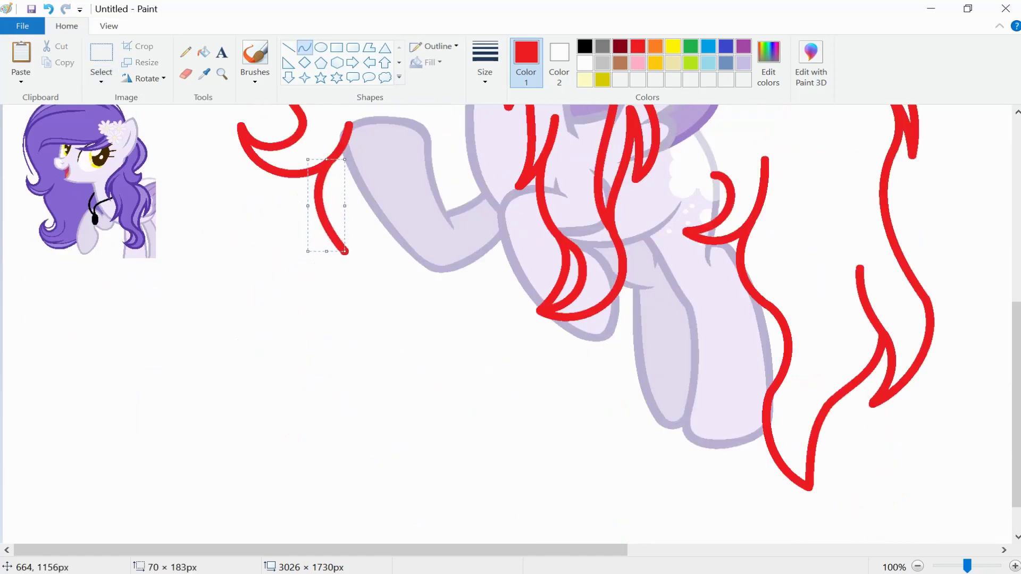
mouse_move(313, 305)
mouse_down()
mouse_move(320, 365)
mouse_move(351, 400)
mouse_move(413, 364)
mouse_move(348, 431)
mouse_move(254, 387)
mouse_up()
drag(350, 374, 515, 260)
drag(403, 409, 363, 423)
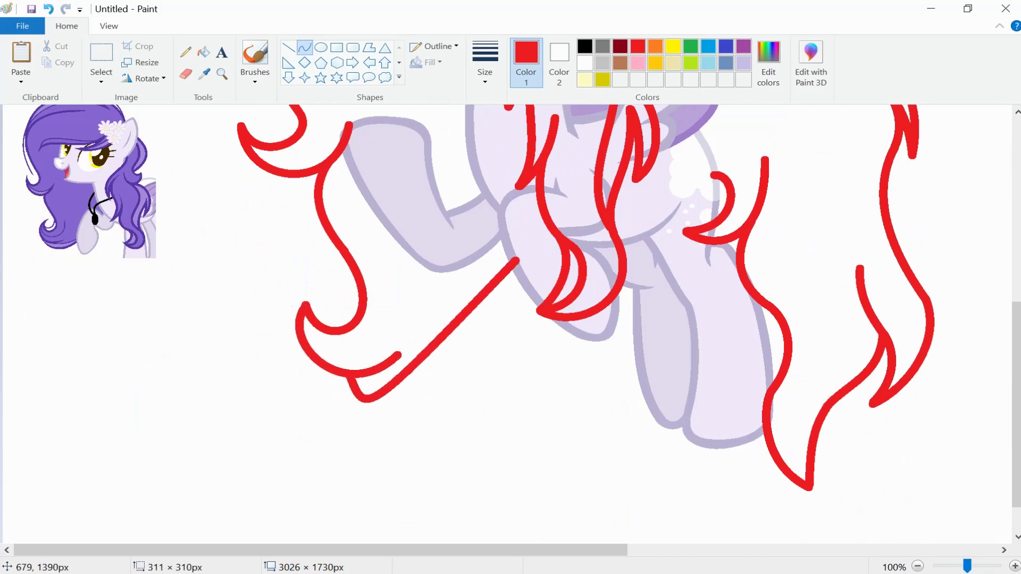
key(ctrl+z)
Draw the front mane's bottom edge as one wide red arc from the lower curl up to the other foreleg.
drag(307, 305, 524, 278)
drag(415, 292, 404, 431)
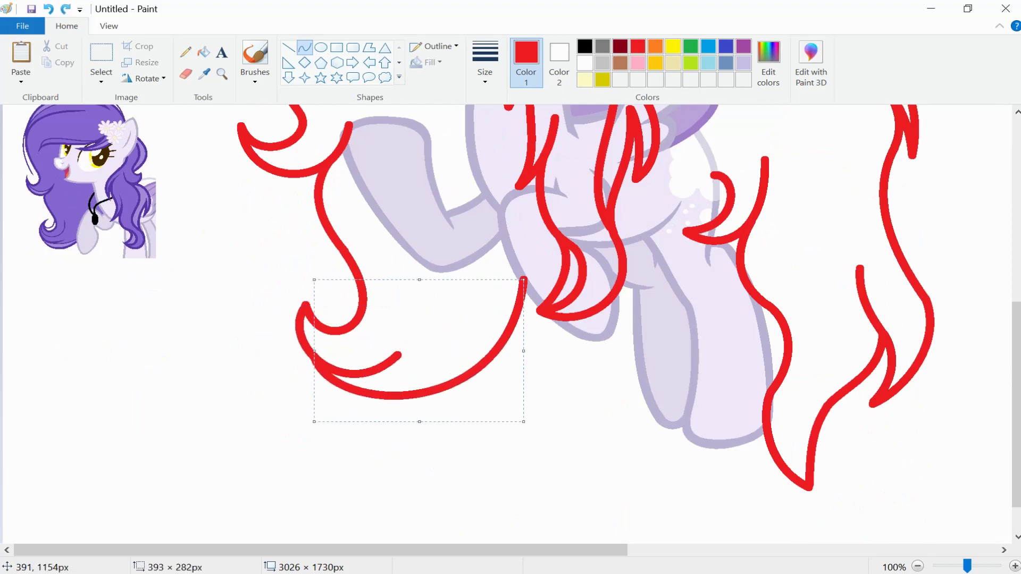
Switch to a thinner line and draw a curve along the fringe's front end to refine it.
scroll(393, 296, up, 3)
click(484, 63)
scroll(393, 266, up, 4)
drag(440, 228, 306, 235)
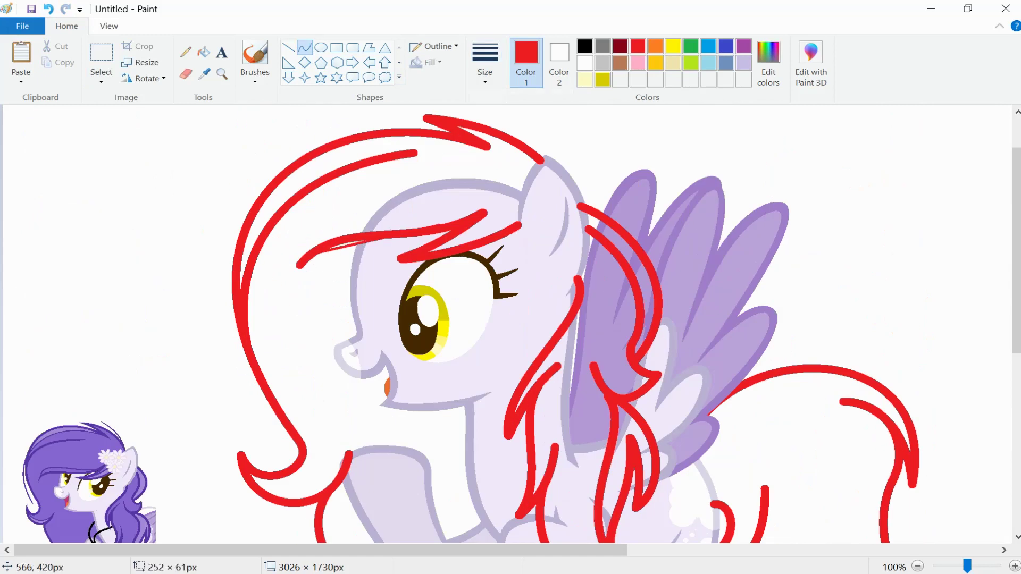
Clear the red mane curve where it overlaps the raised foreleg, restoring the leg's outline.
scroll(217, 306, down, 3)
click(222, 73)
click(341, 372)
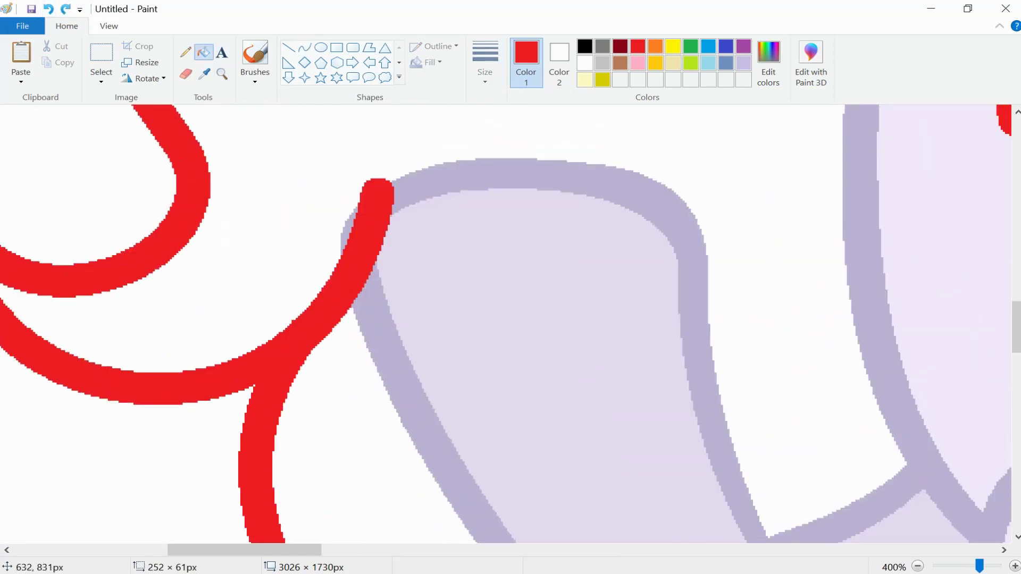
scroll(411, 310, down, 2)
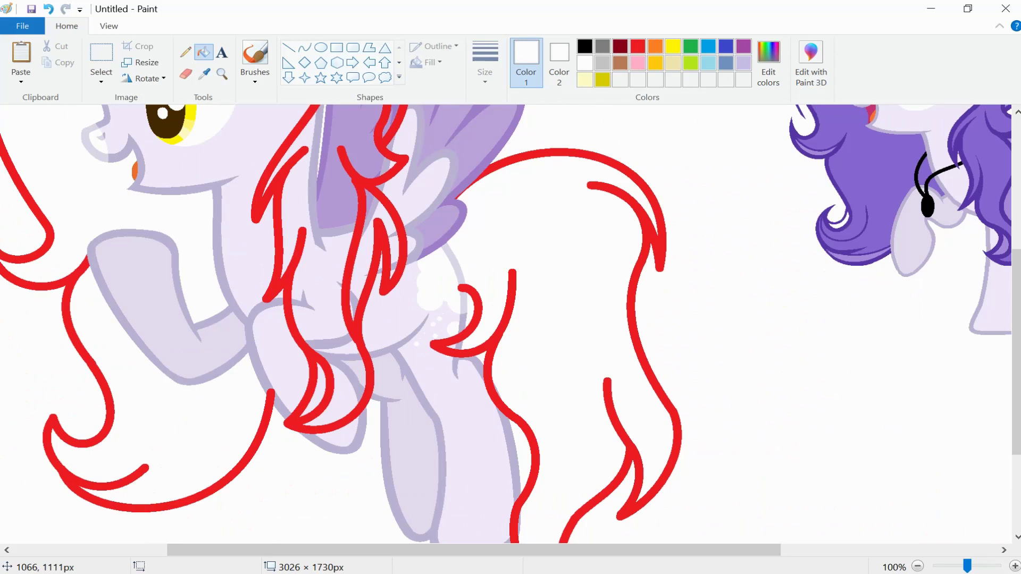
Fill the body, leg and wing parts enclosed by the side mane locks with white.
click(343, 274)
click(367, 266)
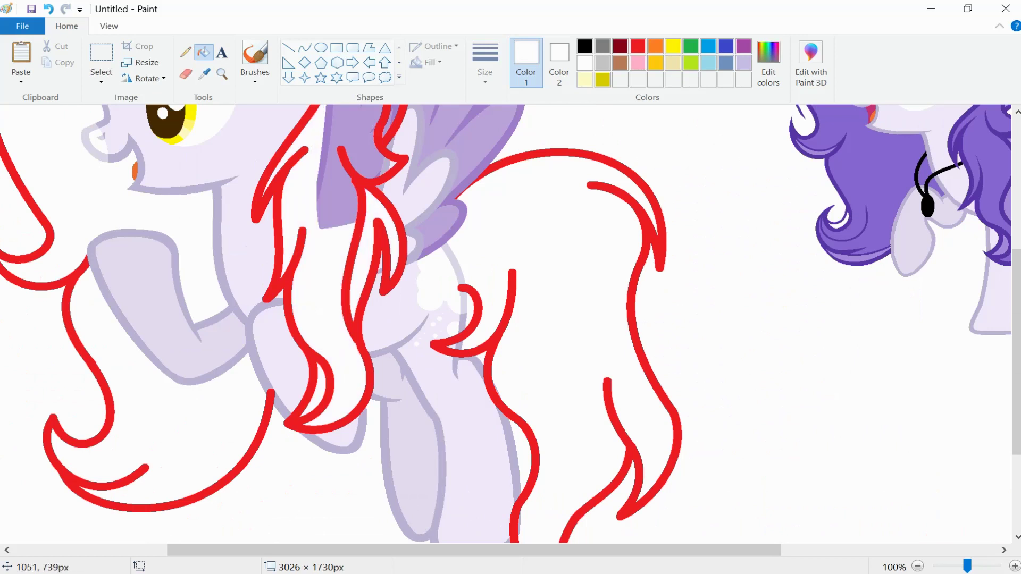
click(345, 175)
scroll(373, 266, up, 4)
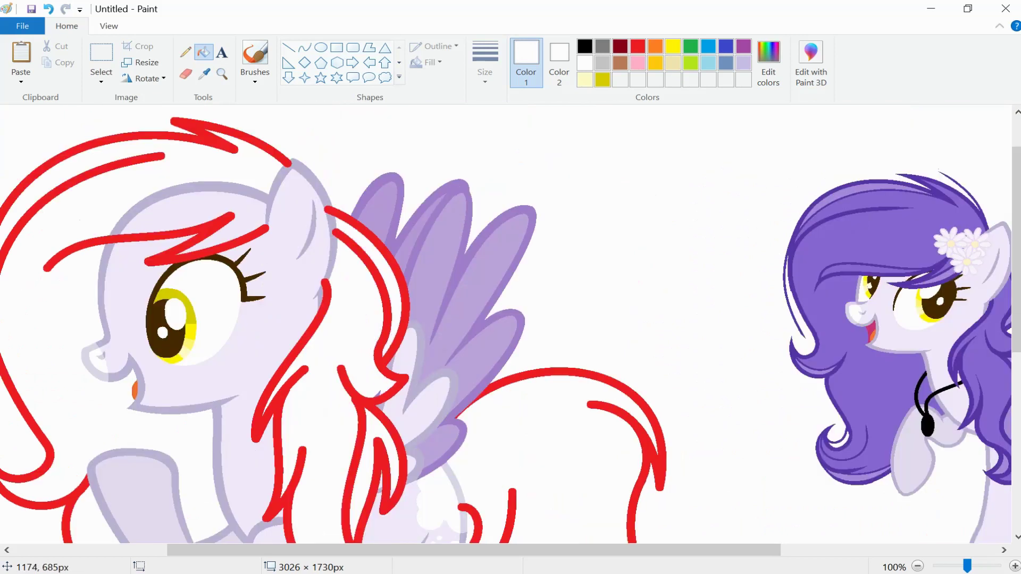
Fill the head area above the fringe with white and restore the ear's front outline over the fringe's end.
scroll(277, 186, up, 6)
click(304, 47)
click(204, 73)
scroll(356, 242, down, 2)
click(356, 242)
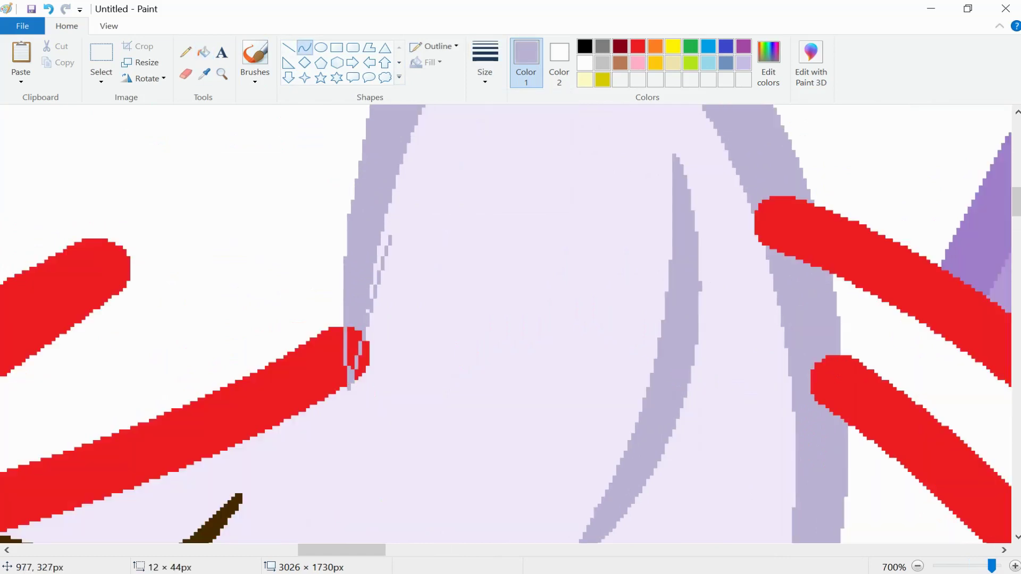
scroll(371, 351, left, 4)
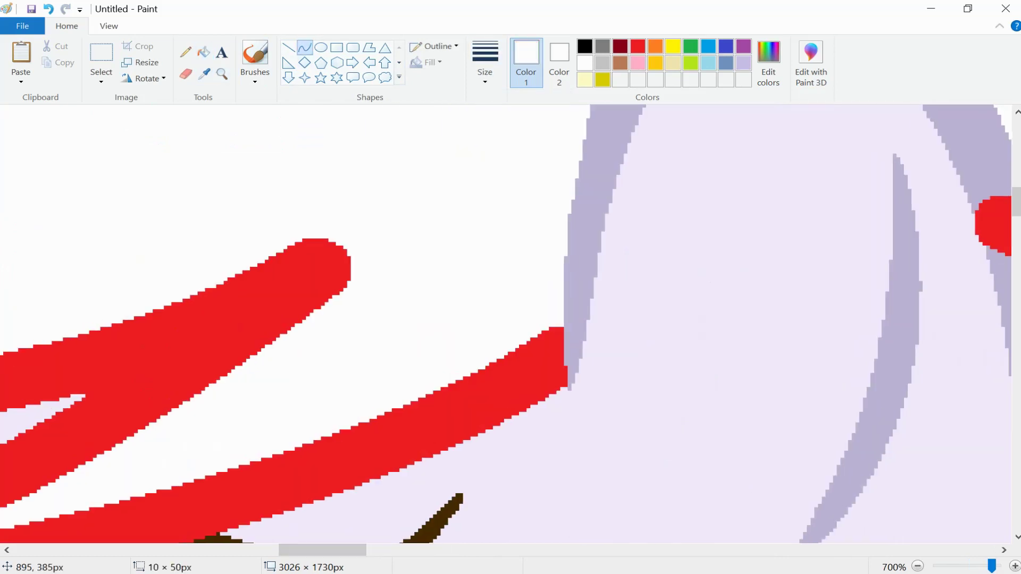
Outline a sharper point on the fringe's rounded upper notch tip with thin white curves.
scroll(505, 325, down, 2)
scroll(505, 324, left, 1)
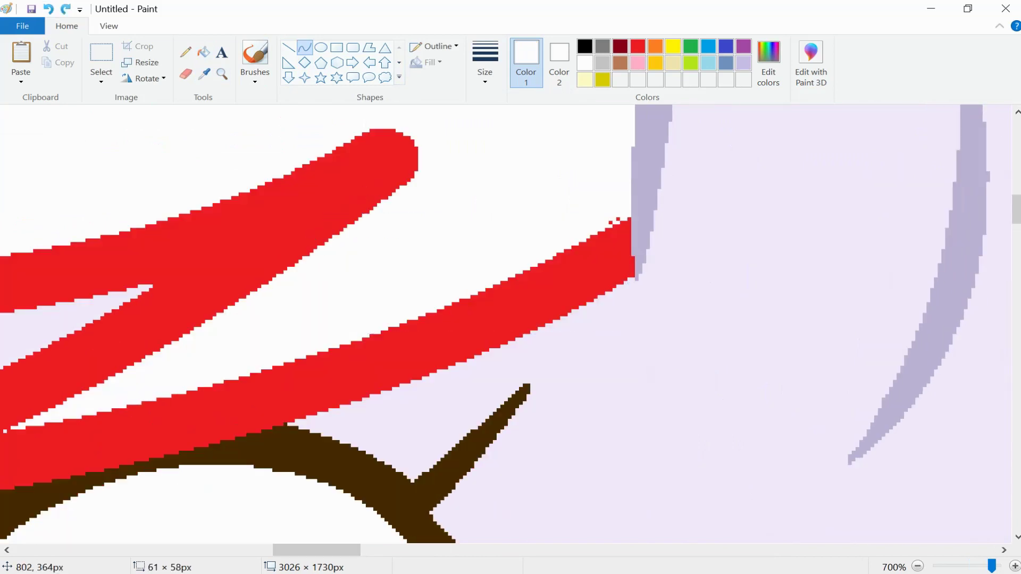
drag(251, 278, 415, 136)
click(204, 52)
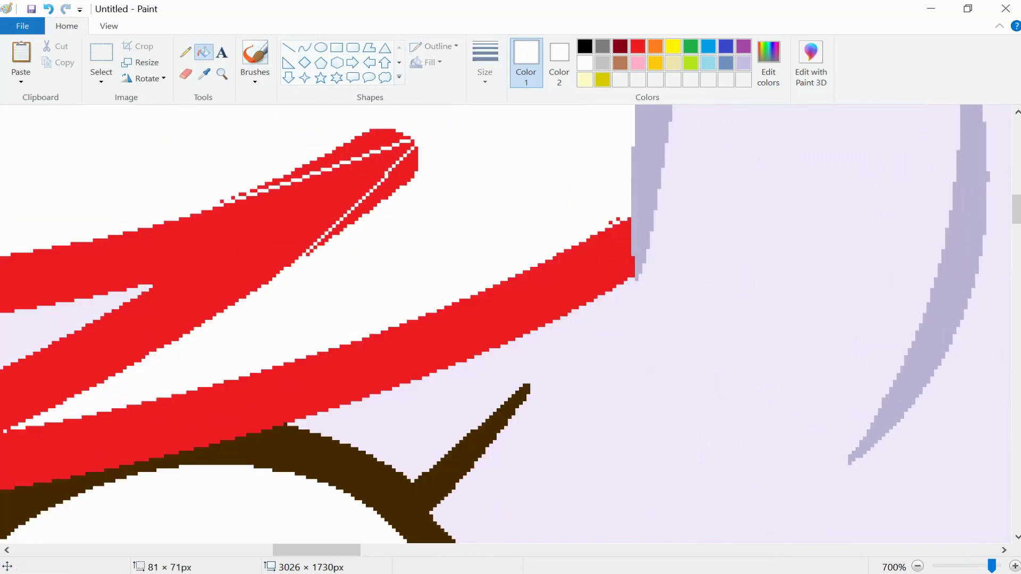
Extend the fringe's tip above the eye into a sharp point with thin red curves filled in red.
scroll(505, 325, left, 8)
scroll(505, 325, down, 2)
click(203, 74)
click(372, 212)
click(305, 47)
drag(544, 381, 134, 375)
drag(298, 404, 328, 416)
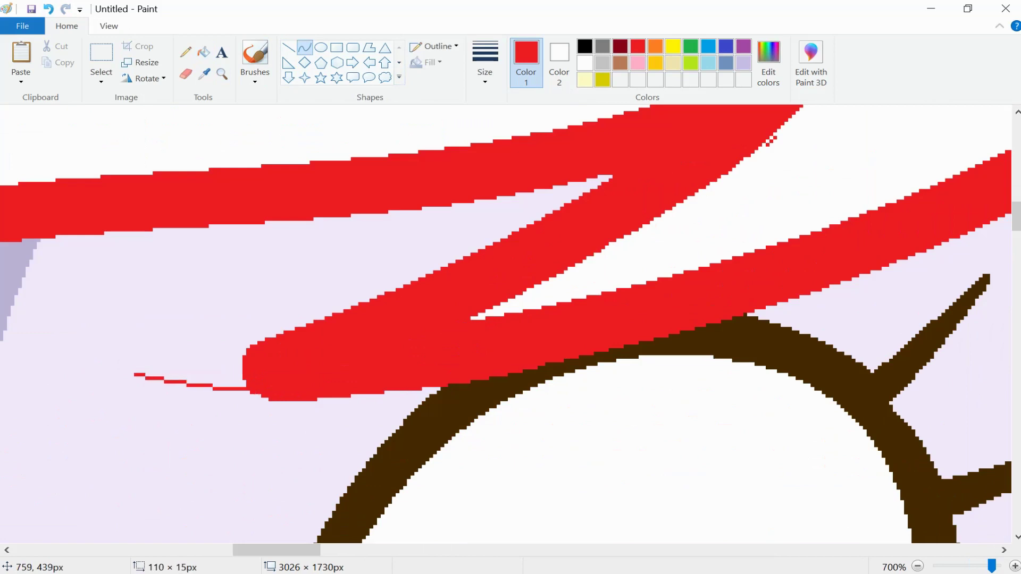
drag(440, 250, 261, 414)
click(204, 52)
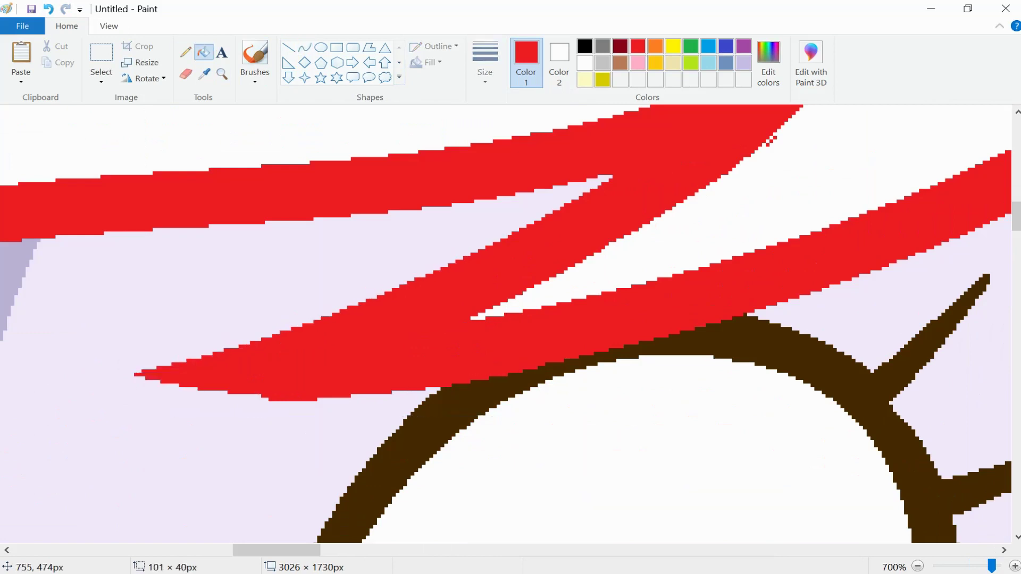
Taper the fringe's front end to a point with a white curve and white fill, clearing the cut-off pixels.
scroll(261, 414, left, 10)
click(585, 63)
click(305, 47)
mouse_move(506, 196)
mouse_down()
mouse_move(399, 267)
mouse_move(213, 346)
mouse_up()
click(204, 52)
click(159, 373)
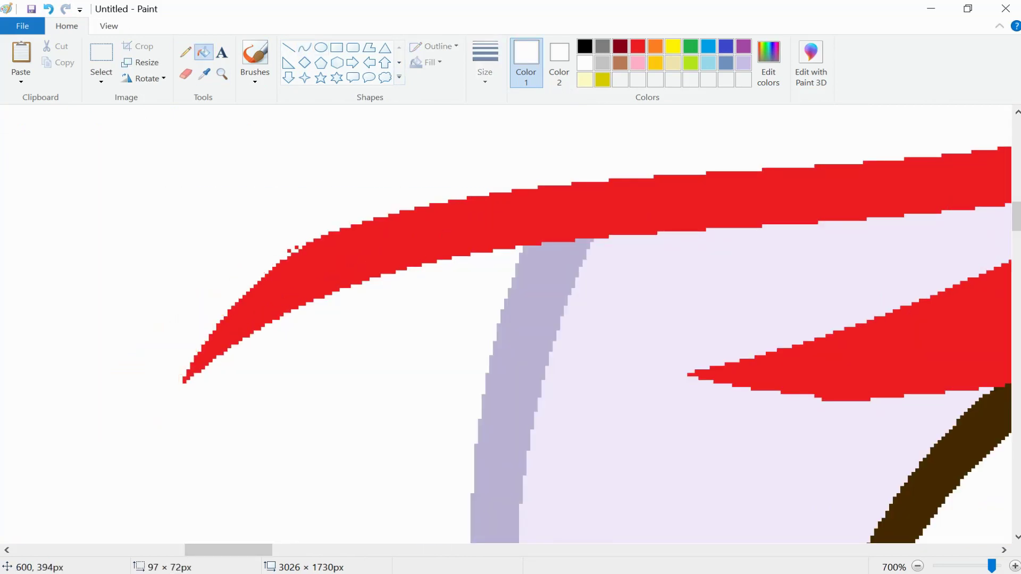
scroll(569, 282, right, 15)
click(319, 194)
Restore the ear's light purple outline at its tip and back edge where the red mane strands overlap it.
scroll(505, 324, up, 6)
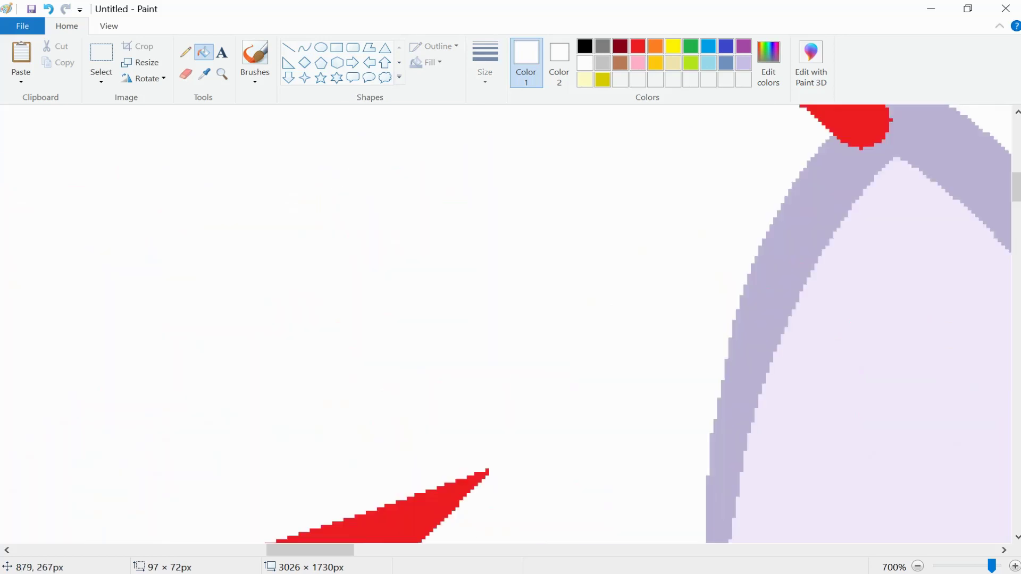
scroll(505, 325, right, 8)
click(305, 47)
click(743, 63)
scroll(510, 324, down, 5)
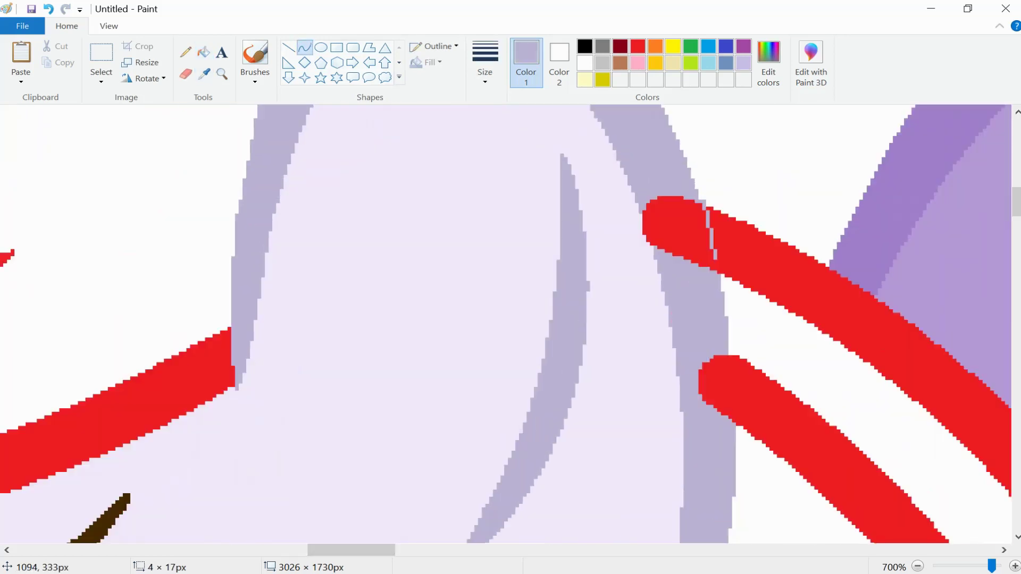
click(611, 438)
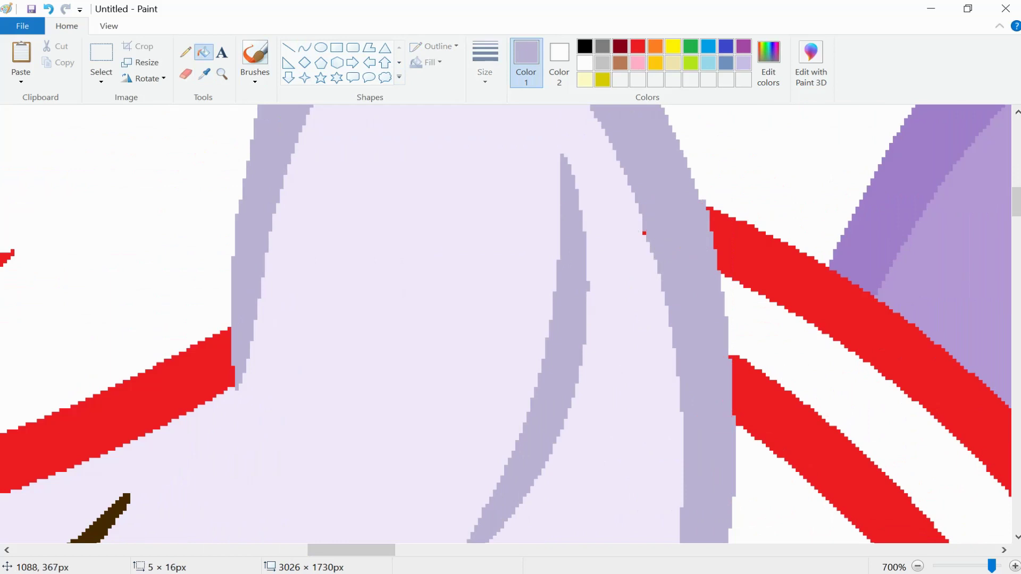
Extend the crown tuft's rounded tip into a sharp point with thin red curves.
scroll(511, 324, up, 5)
scroll(510, 324, left, 5)
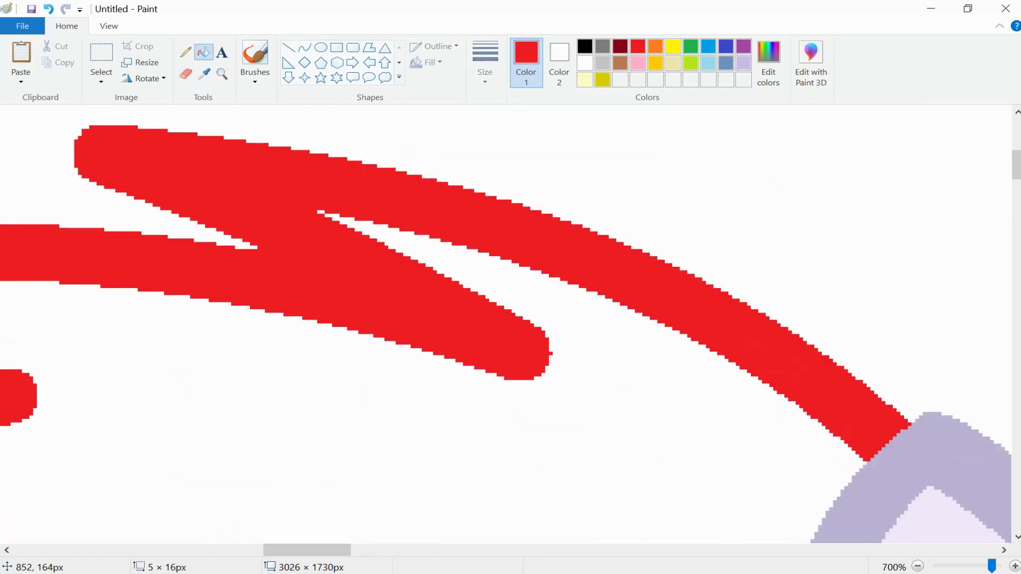
scroll(510, 324, up, 2)
scroll(510, 324, left, 4)
click(305, 48)
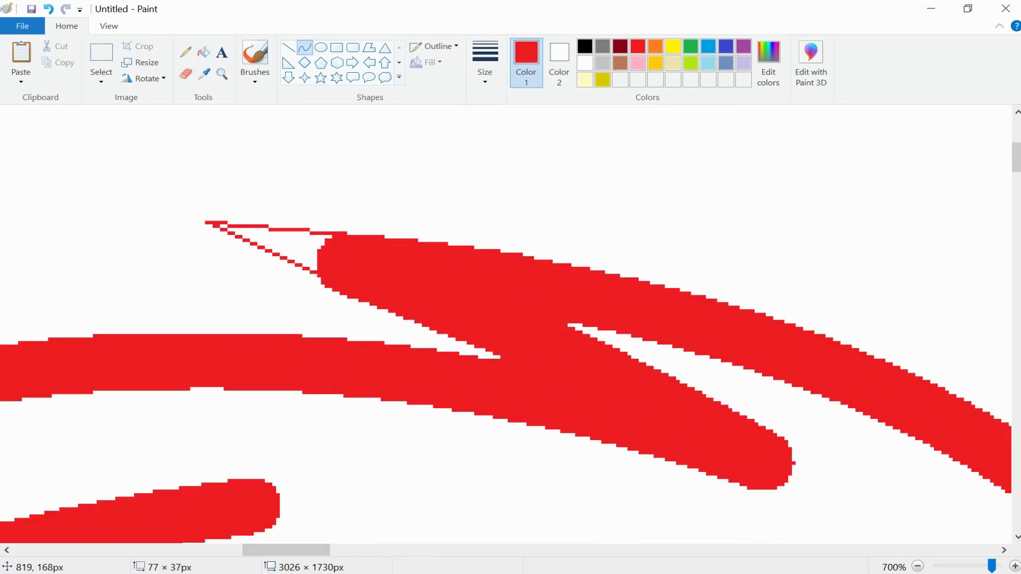
Taper the crown's inner notch to a point with white curves and fill the cut-off red pieces with white.
mouse_move(444, 215)
mouse_down()
mouse_move(662, 372)
mouse_move(479, 332)
mouse_up()
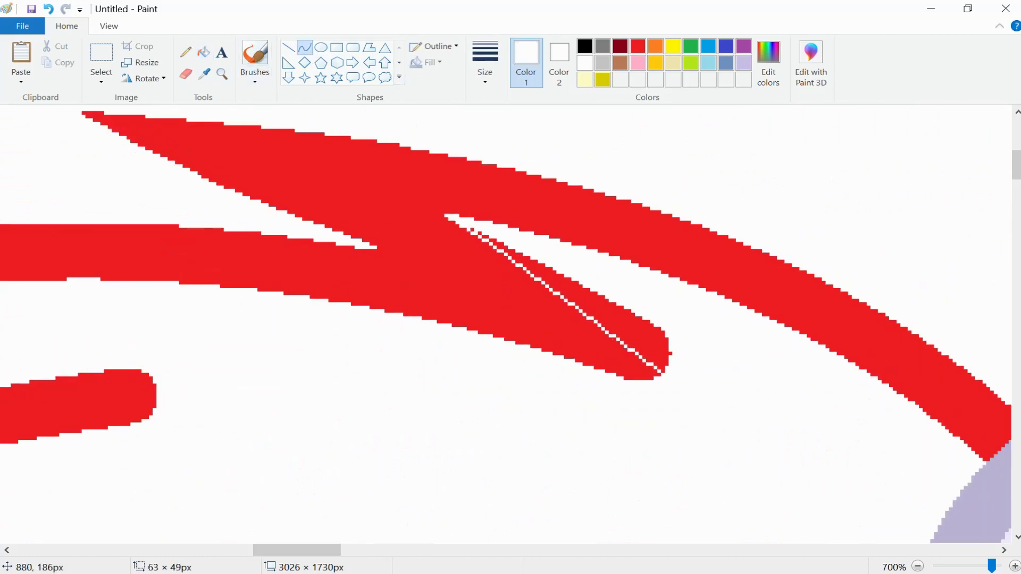
click(584, 311)
click(471, 328)
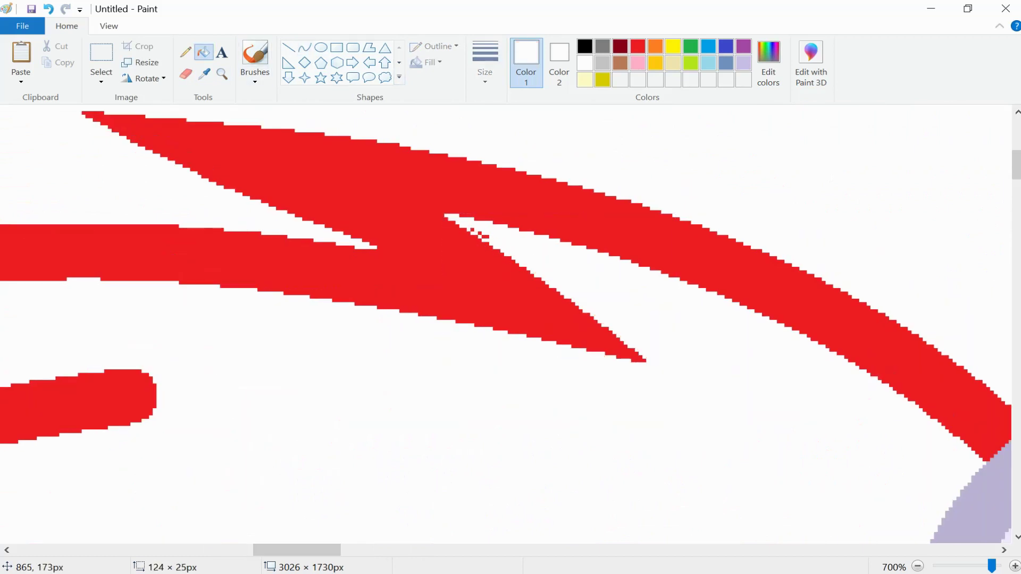
click(485, 236)
Taper the end of the crown's inner strand with white curves and fill the trimmed slivers with white.
scroll(511, 324, left, 8)
scroll(510, 324, down, 3)
click(305, 48)
drag(451, 300, 174, 367)
drag(470, 238, 894, 175)
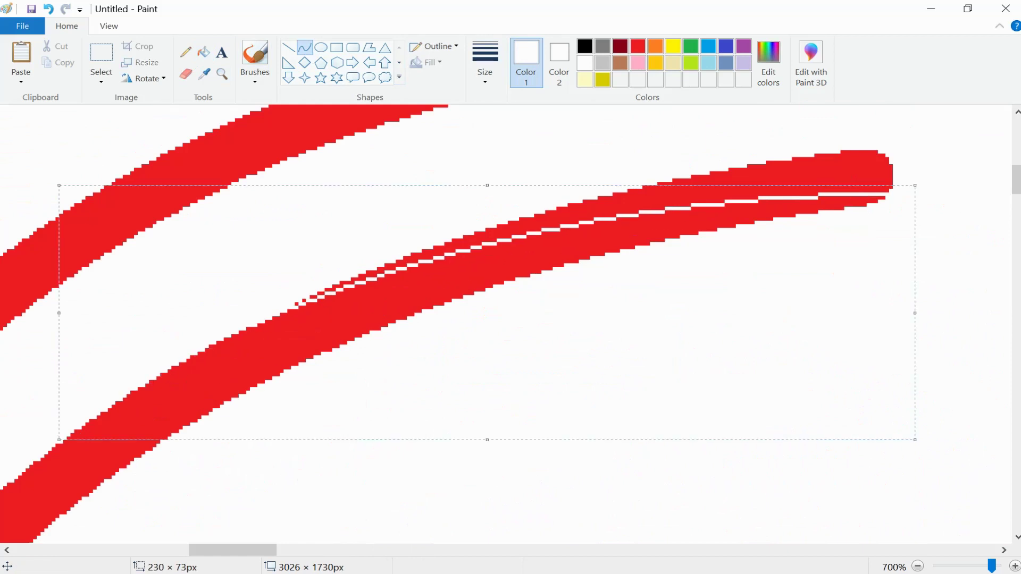
click(204, 52)
click(691, 192)
click(320, 294)
click(314, 297)
Extend the front mane's upper curl into a sharp point with thin red curves filled in red.
scroll(510, 324, down, 10)
scroll(510, 324, left, 5)
scroll(511, 324, down, 5)
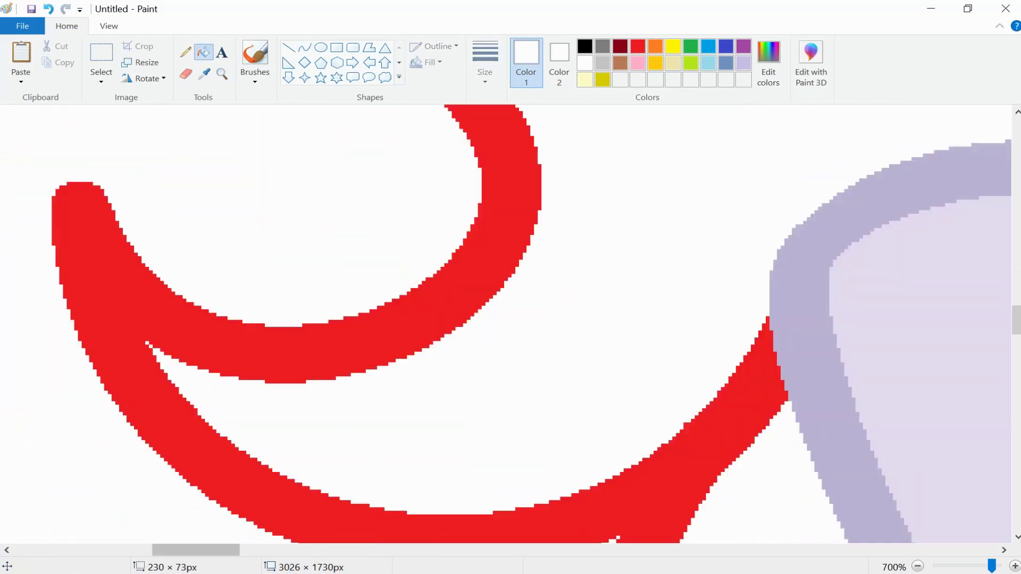
click(638, 46)
click(305, 48)
scroll(511, 324, down, 2)
drag(212, 298, 250, 372)
click(203, 52)
click(186, 266)
Sharpen the tip of the front mane's lower curl with thin red curves and fill it with red.
scroll(510, 324, down, 5)
scroll(510, 324, down, 8)
scroll(511, 324, right, 2)
click(304, 48)
mouse_move(528, 130)
mouse_down()
mouse_move(490, 228)
mouse_move(393, 367)
mouse_move(611, 380)
mouse_move(462, 297)
mouse_up()
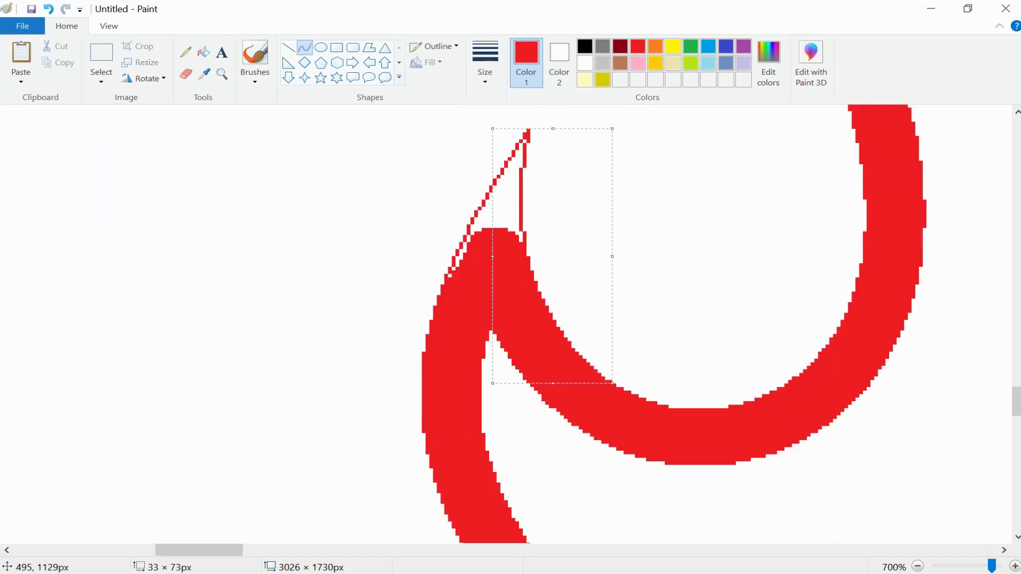
click(203, 52)
click(500, 197)
click(461, 253)
Taper the inner strand's end in the lower curl with a white curve and fill the cut-off part with white.
scroll(511, 324, down, 5)
scroll(511, 324, right, 5)
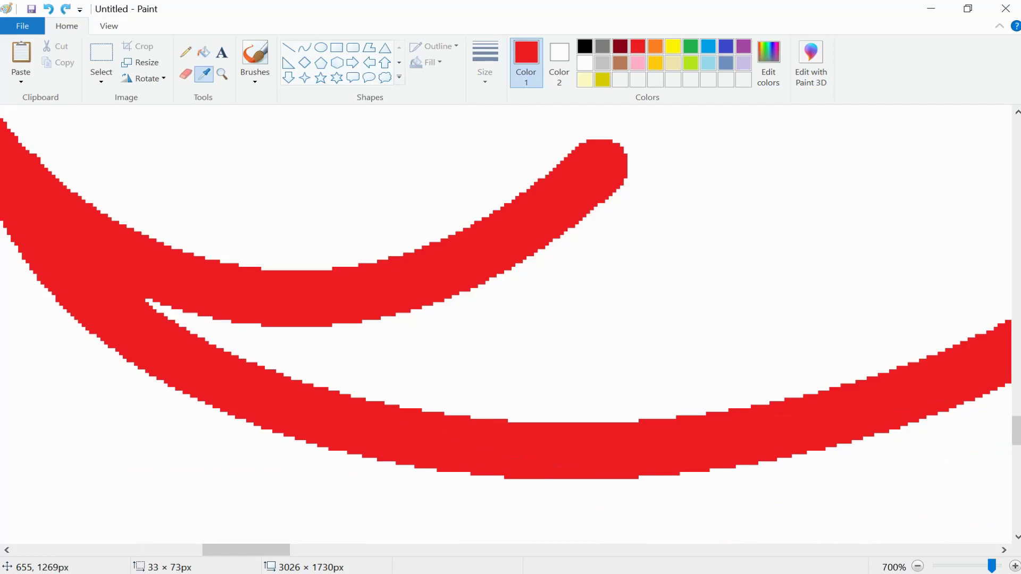
click(585, 63)
click(305, 48)
drag(260, 326, 592, 140)
click(203, 51)
click(532, 224)
Restore the foreleg's light purple outline where the end of the mane's bottom arc overlaps it.
scroll(511, 324, right, 5)
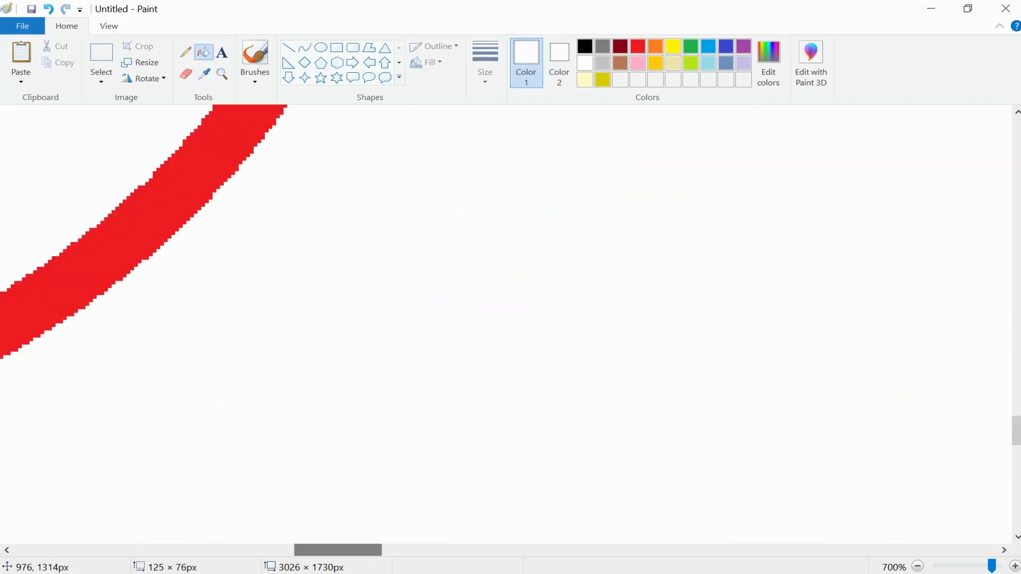
scroll(510, 324, up, 5)
click(743, 63)
click(204, 52)
click(420, 319)
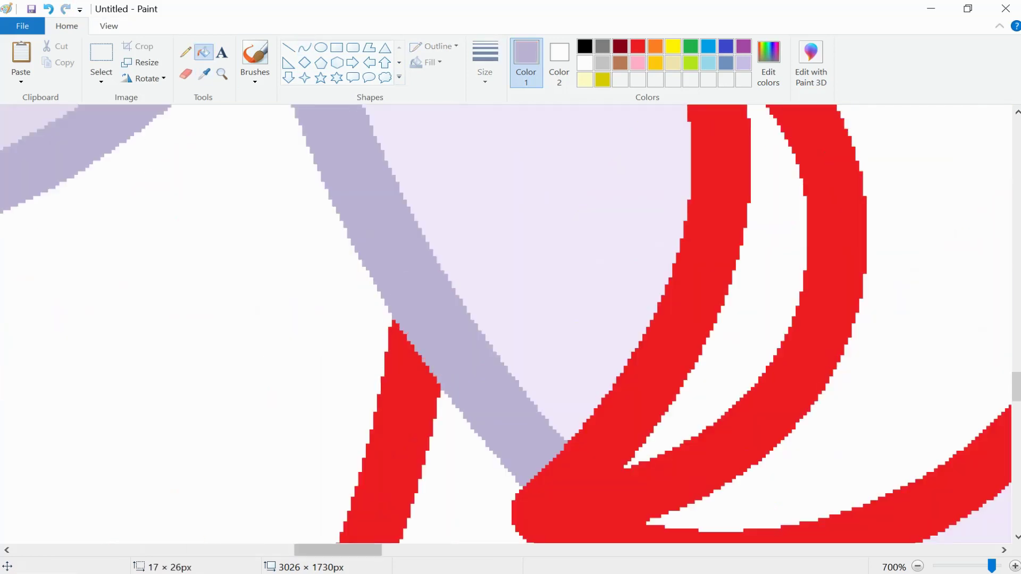
Restore the light purple outline at the back of the head where the mane strand's upper end overlaps it.
scroll(510, 324, down, 6)
click(222, 74)
click(308, 191)
click(481, 187)
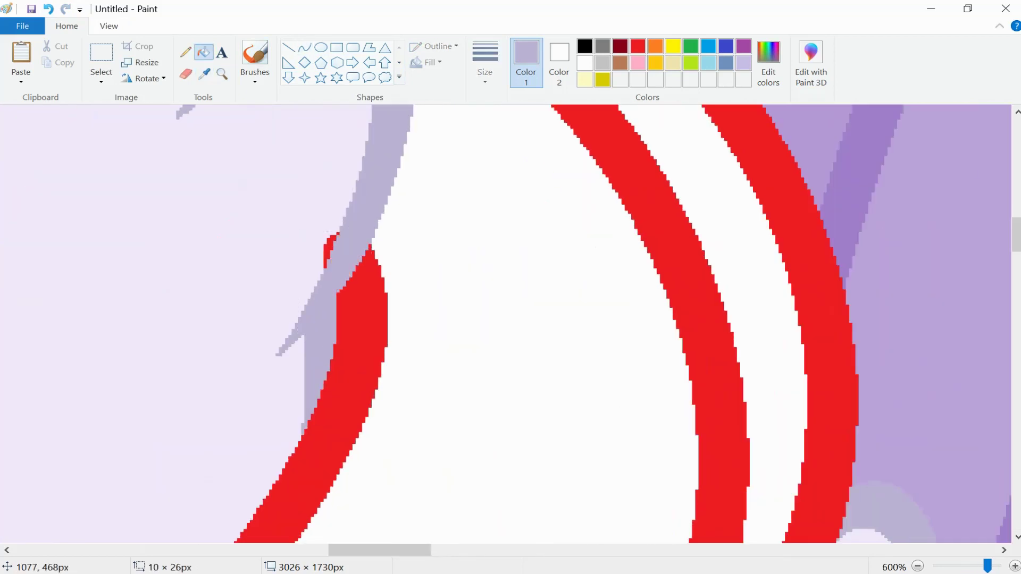
Extend the lower tip of the mane strand beside the neck into a sharp point with red curves and red fill.
scroll(511, 324, down, 5)
scroll(510, 324, left, 3)
drag(260, 261, 204, 416)
Taper the upper end of the neck strand's inner line with white curves and fill the cut-off part with white.
scroll(511, 324, up, 5)
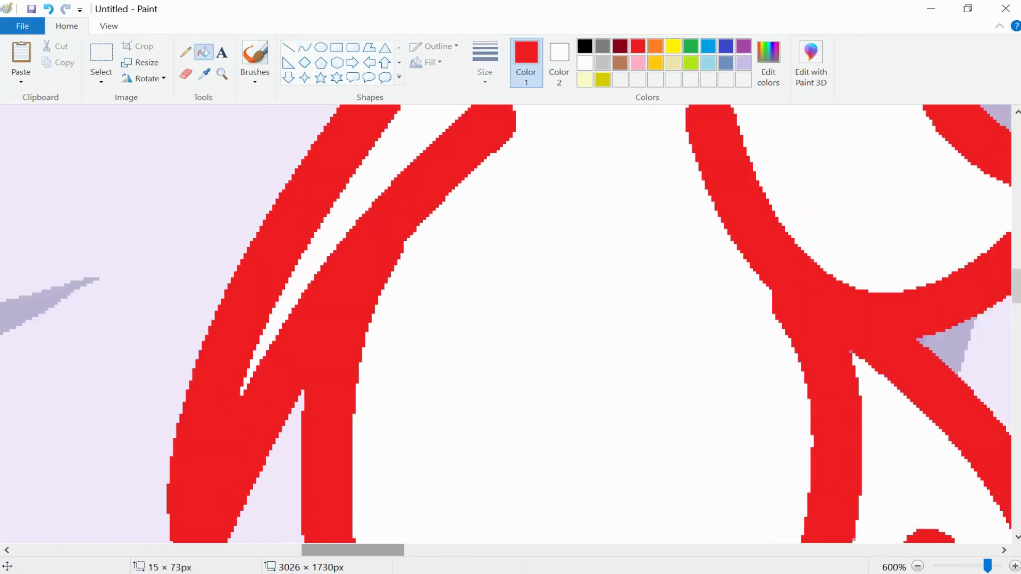
click(585, 63)
drag(242, 502, 511, 246)
click(365, 326)
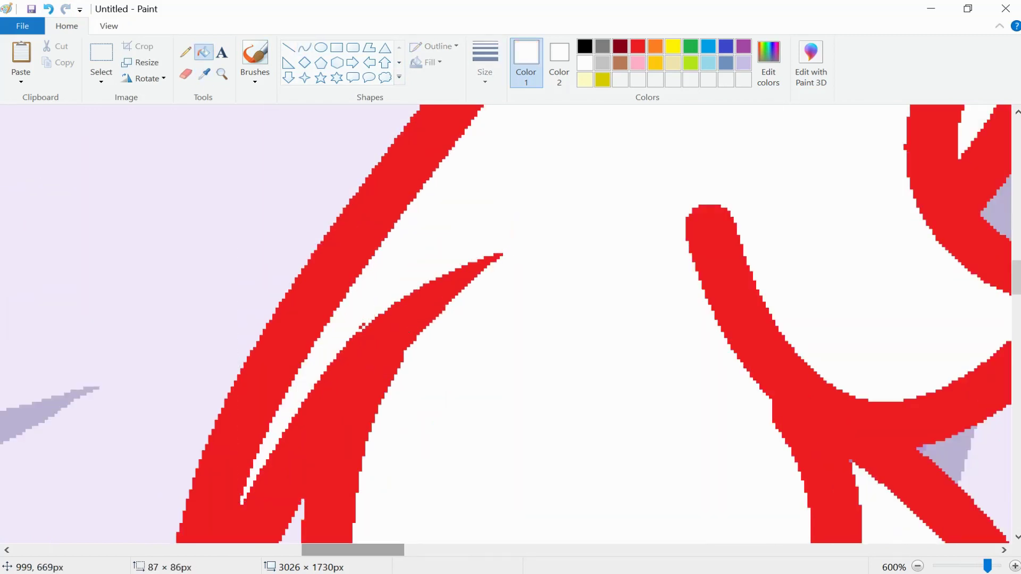
Taper the upper end of the strand line above the raised foreleg with white curves and fill the remainder white.
scroll(365, 326, down, 5)
drag(499, 158, 349, 455)
click(204, 52)
click(457, 224)
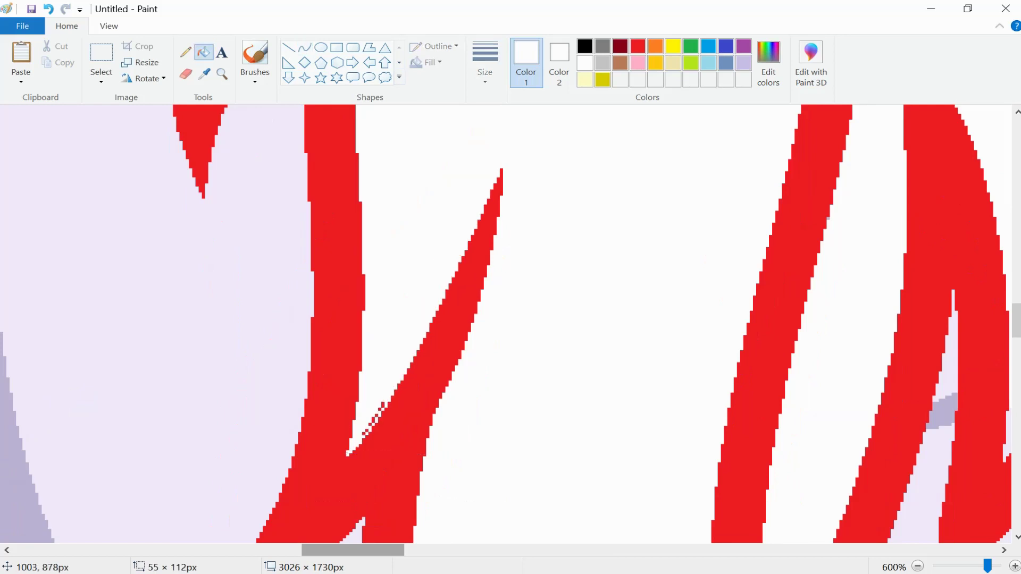
Sharpen the strand's lower tip over the foreleg outline with thin red curves and fill it with red.
scroll(510, 324, down, 3)
scroll(510, 324, left, 1)
click(304, 47)
click(637, 46)
drag(333, 385, 302, 415)
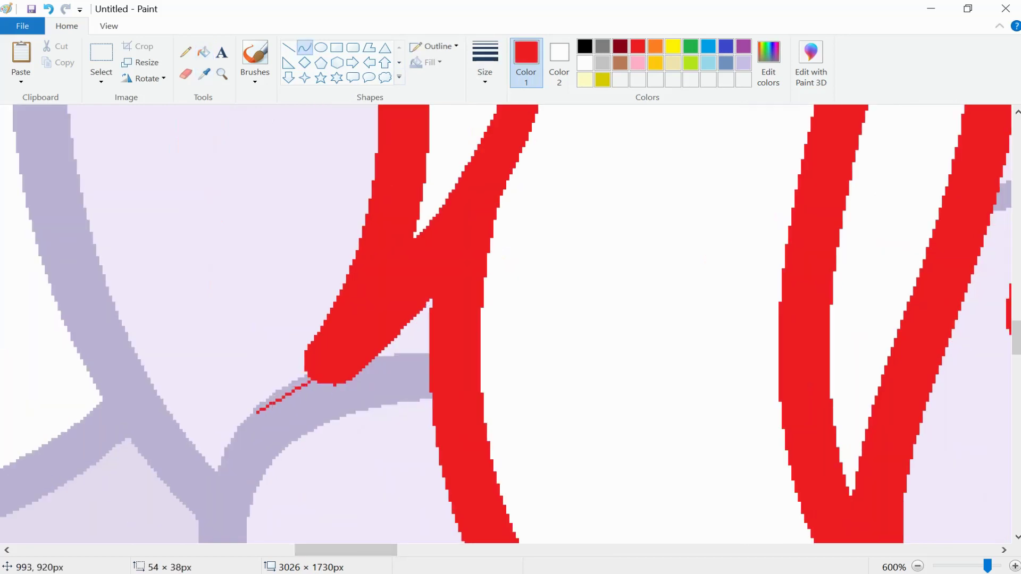
click(203, 52)
click(287, 393)
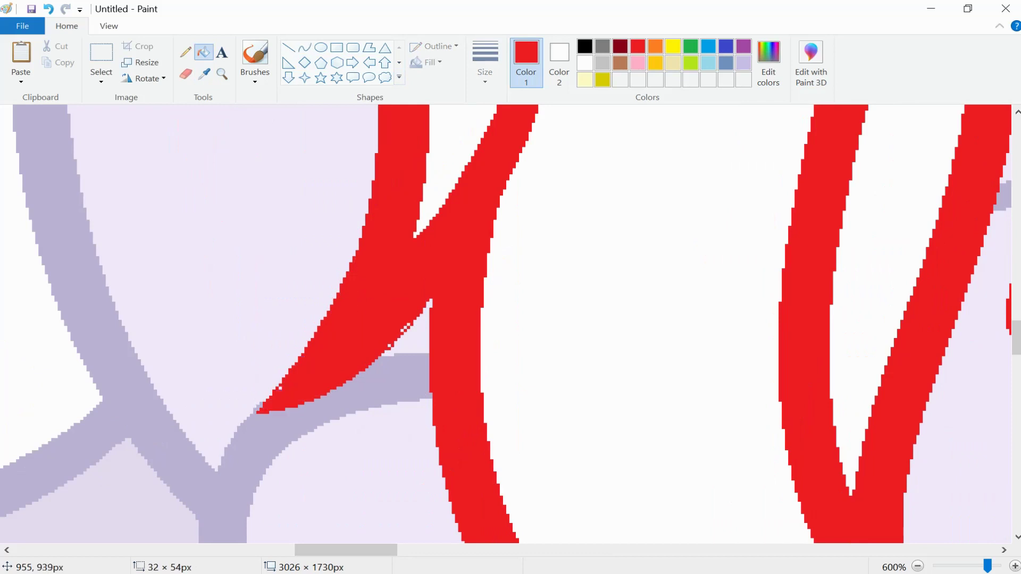
Extend the tip of the mane's bottom curl over the foreleg into a red-filled point with thin curves.
scroll(511, 324, down, 5)
scroll(510, 324, right, 1)
click(305, 48)
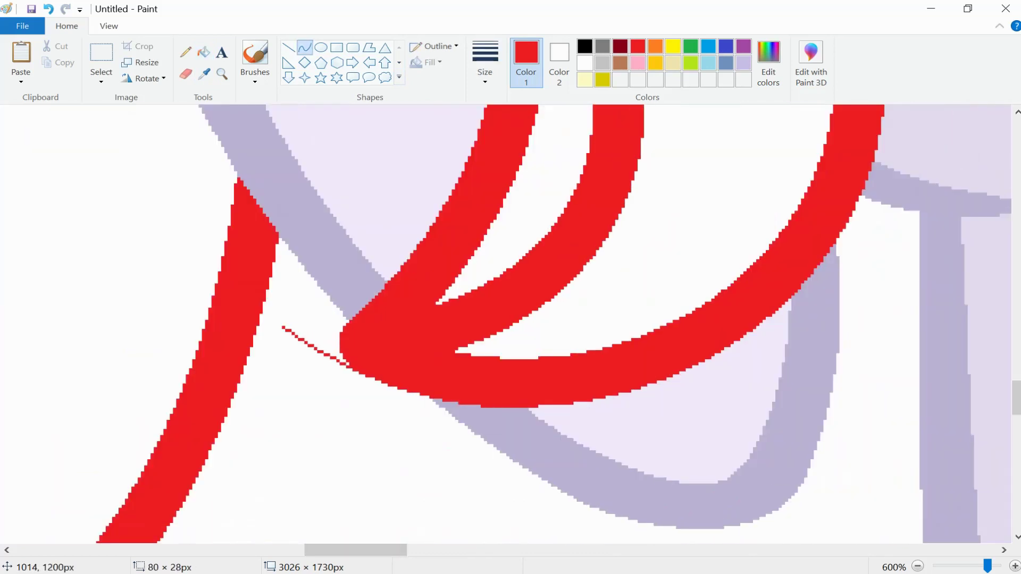
click(319, 324)
Sharpen the lower tip of the small mane lock near the wing base with red curves and red fill.
scroll(511, 324, up, 5)
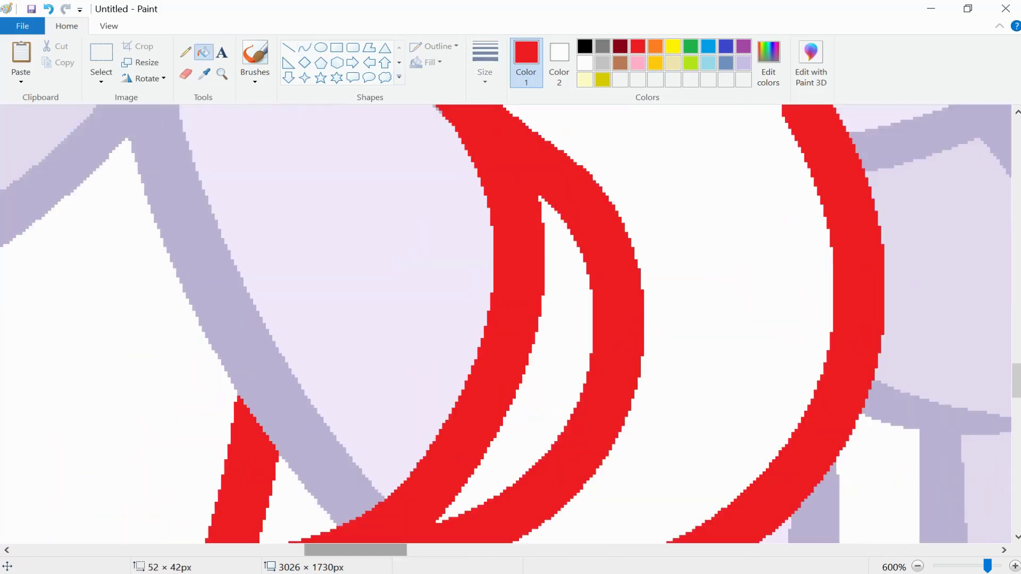
scroll(510, 324, right, 2)
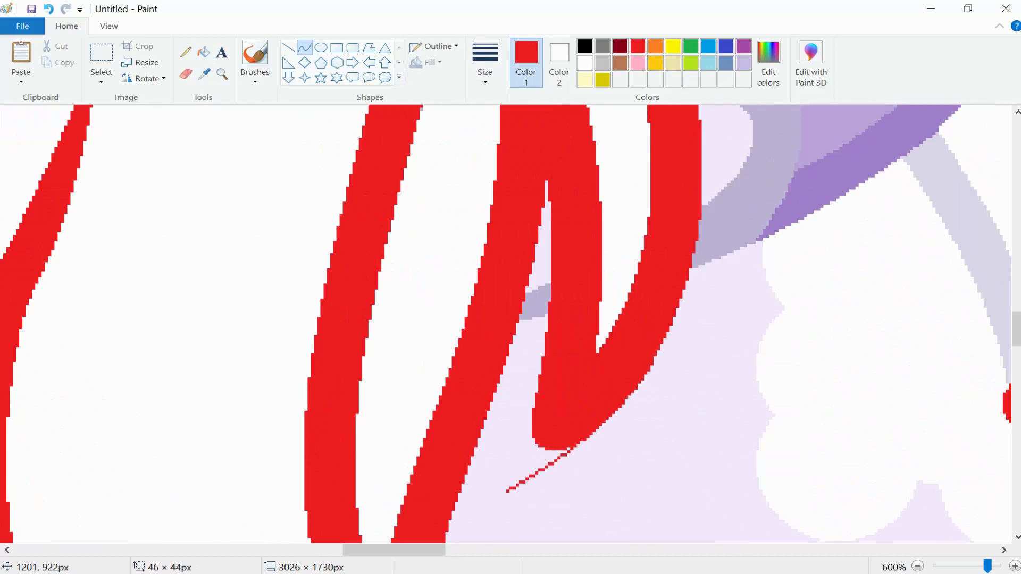
click(203, 52)
Narrow the same small lock's upper end to a point with white curves and white fill.
scroll(511, 324, up, 5)
click(585, 62)
click(305, 47)
mouse_move(512, 204)
mouse_down()
mouse_move(596, 382)
mouse_move(594, 364)
mouse_up()
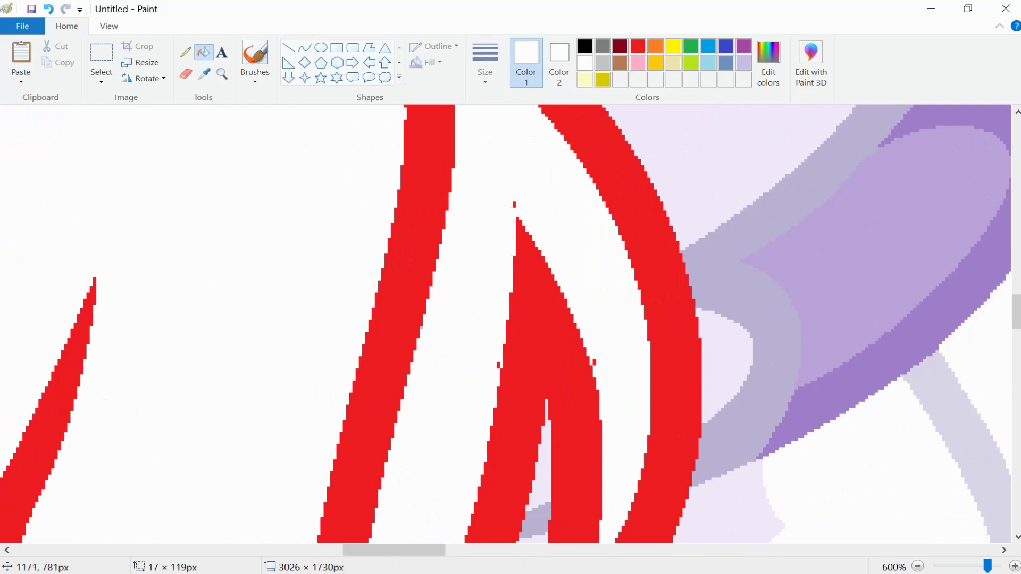
Sharpen the mane tip overlapping the wing with red curves and fill, and taper the adjoining strand's upper end with white.
scroll(510, 323, up, 5)
click(204, 73)
click(665, 282)
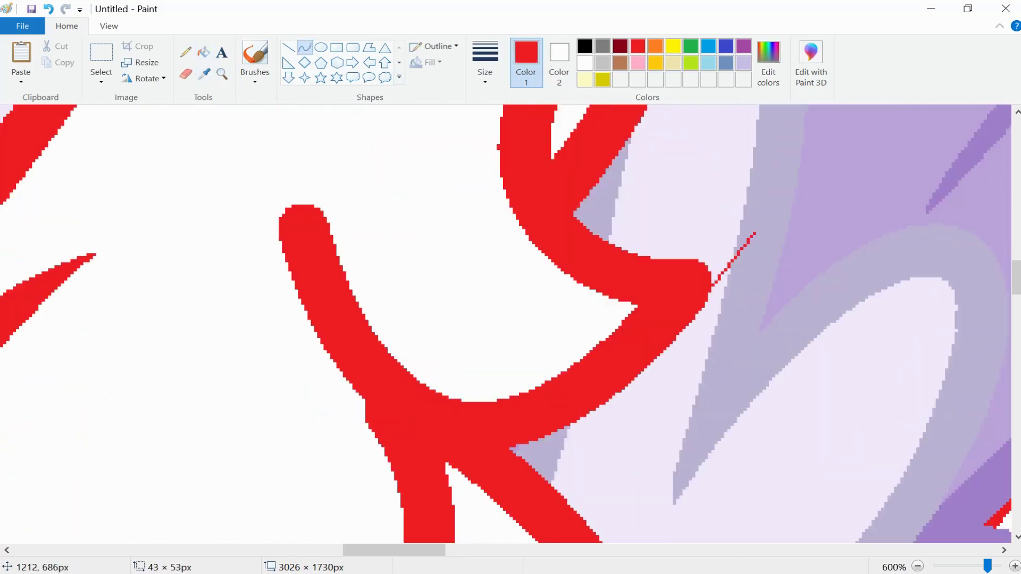
drag(732, 231, 691, 266)
click(203, 51)
click(713, 250)
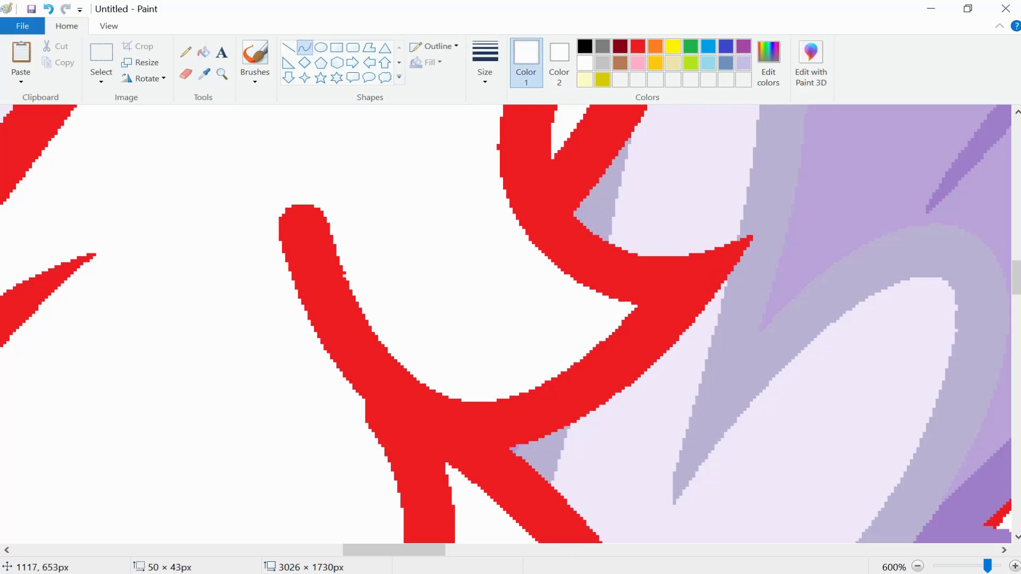
click(203, 52)
click(298, 250)
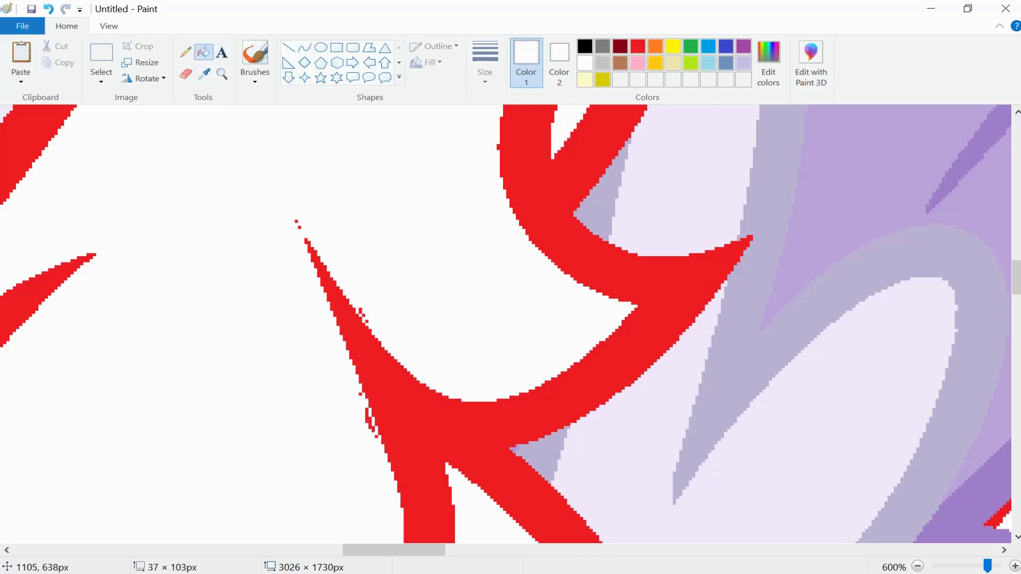
scroll(510, 324, up, 5)
click(204, 73)
click(797, 319)
click(372, 319)
key(ctrl+z)
click(203, 74)
click(776, 372)
scroll(511, 323, up, 3)
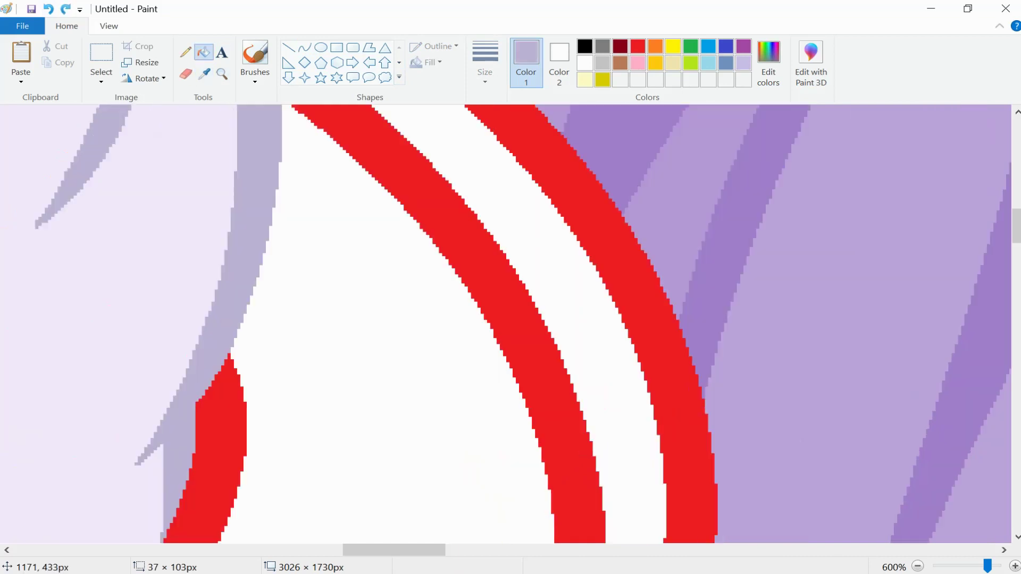
Restore the hip's pale outline where the tail curl's end overlaps it and fill the leftover red inside with white.
scroll(511, 324, down, 5)
ctrl+scroll(510, 324, down, 4)
ctrl+scroll(511, 324, up, 4)
click(222, 73)
scroll(511, 324, down, 1)
scroll(511, 323, up, 1)
ctrl+scroll(510, 324, up, 1)
click(304, 47)
drag(381, 198, 384, 255)
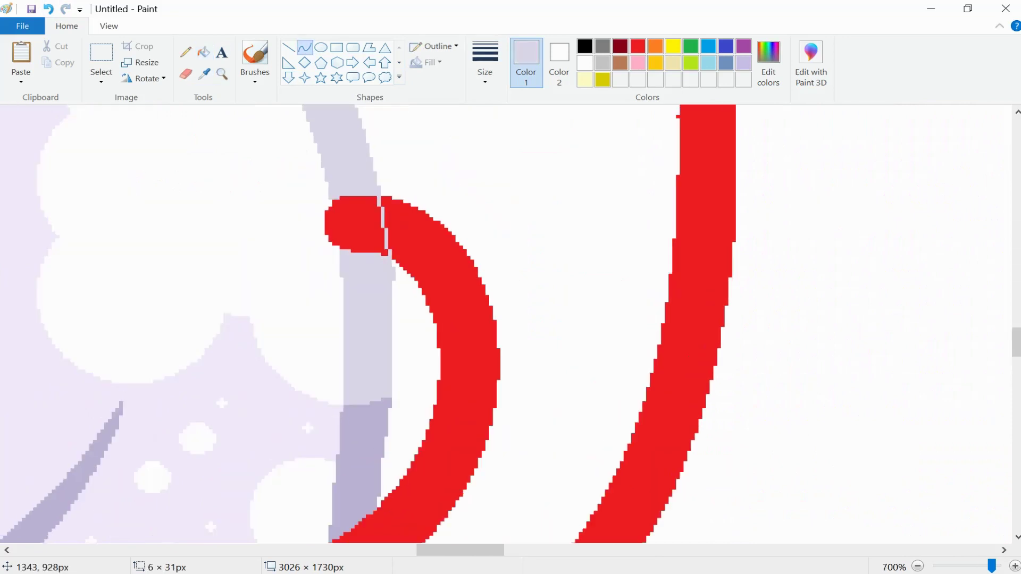
click(204, 51)
click(357, 226)
click(205, 73)
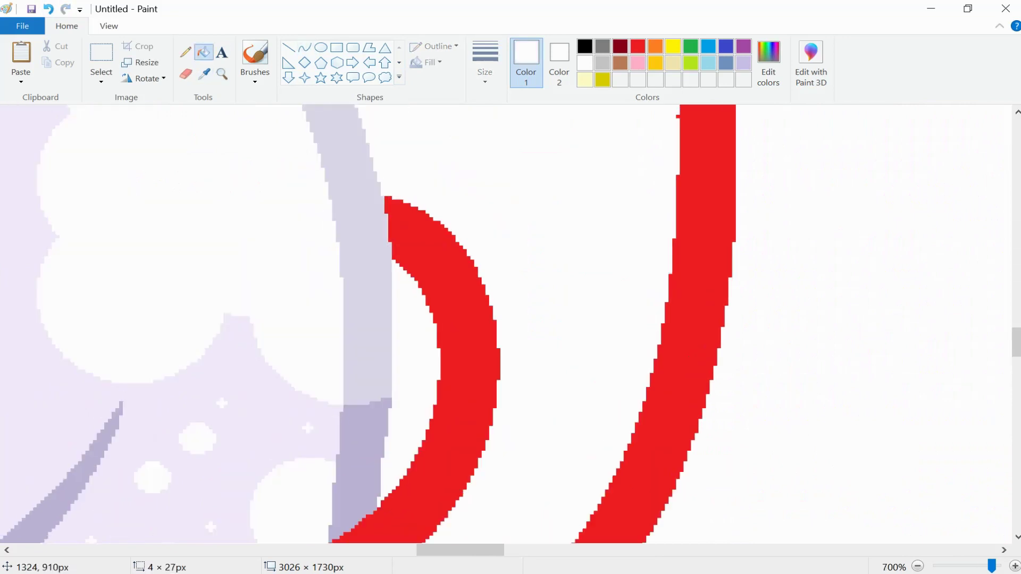
Extend the tail curl's front tip near the hip into a sharp red point.
scroll(511, 324, down, 5)
click(696, 425)
drag(295, 307, 440, 251)
Taper the upper end of the tail strand beside the hip curl with white curves and fill the cut-off part white.
click(204, 73)
ctrl+scroll(511, 324, down, 1)
click(368, 301)
drag(492, 114, 445, 486)
drag(468, 298, 497, 229)
click(204, 52)
click(507, 213)
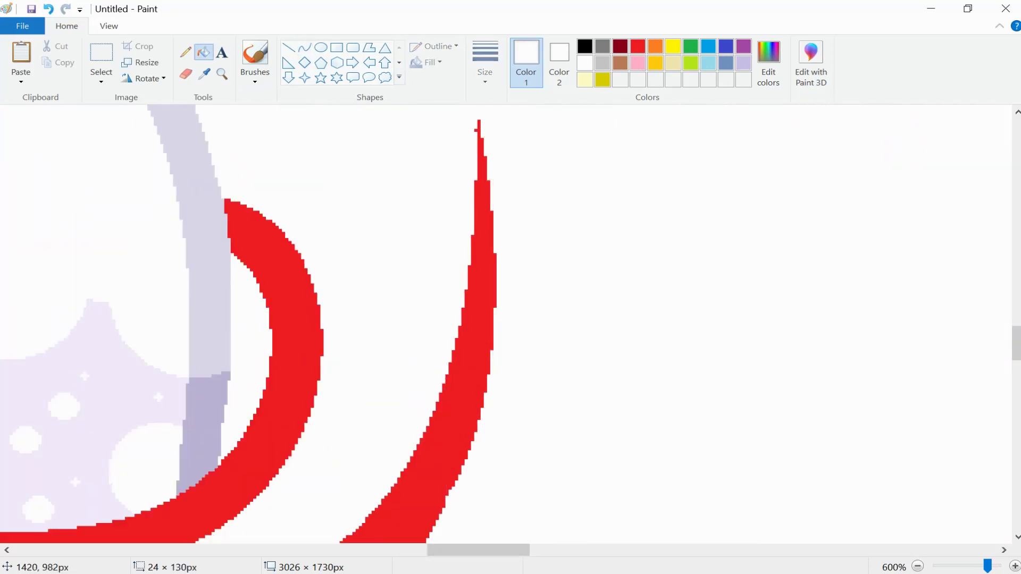
Sharpen the tail's bottom tip with thin red curves and fill it with red.
scroll(505, 323, down, 15)
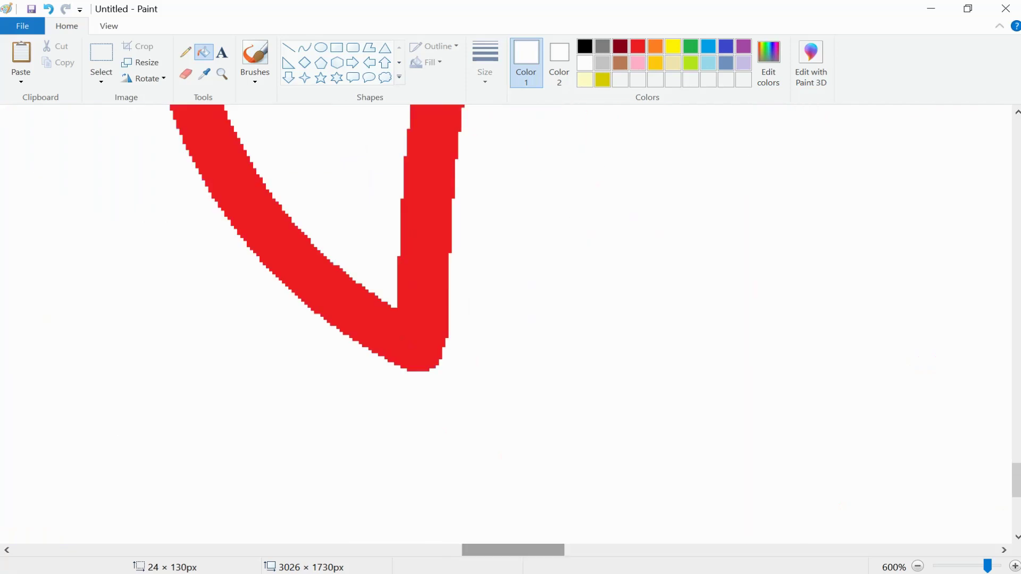
click(638, 46)
click(305, 48)
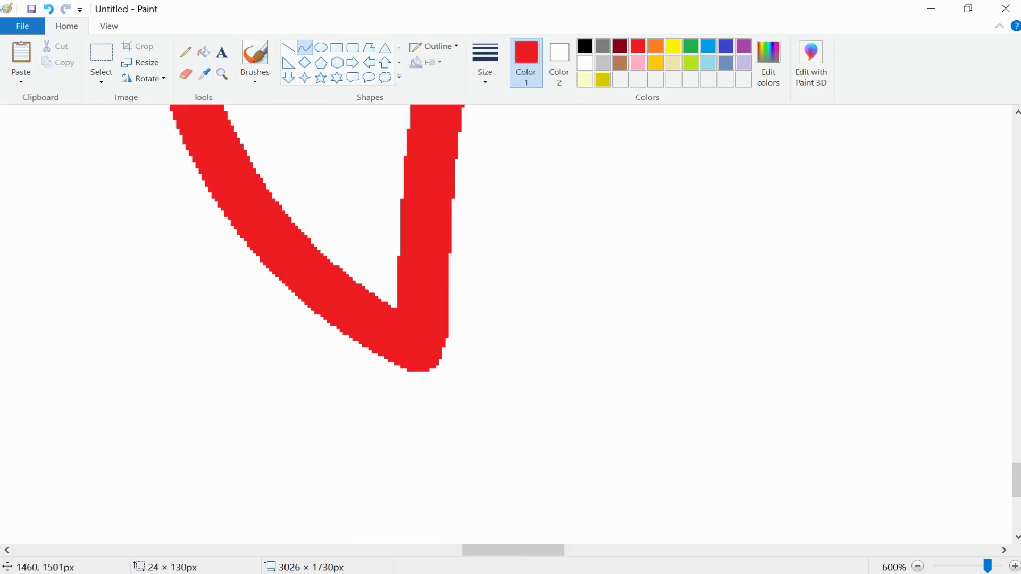
drag(452, 226, 461, 412)
click(203, 51)
click(444, 383)
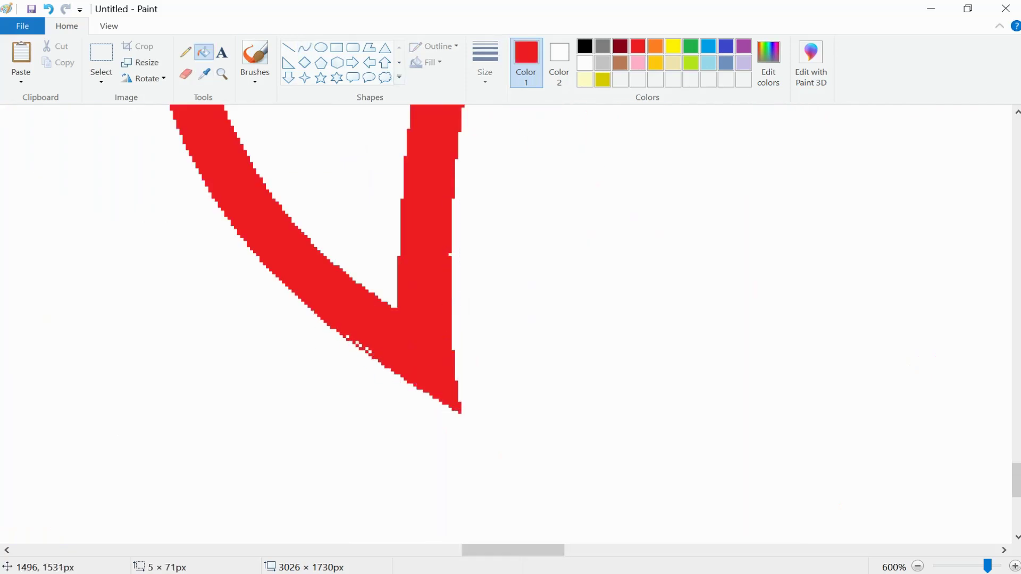
Extend the tip of the tail's lower rear lock into a point with thin red curves filled in red.
scroll(505, 323, up, 5)
scroll(505, 324, right, 5)
click(304, 48)
mouse_move(323, 410)
mouse_down()
mouse_move(237, 440)
mouse_move(383, 297)
mouse_up()
click(204, 51)
click(298, 404)
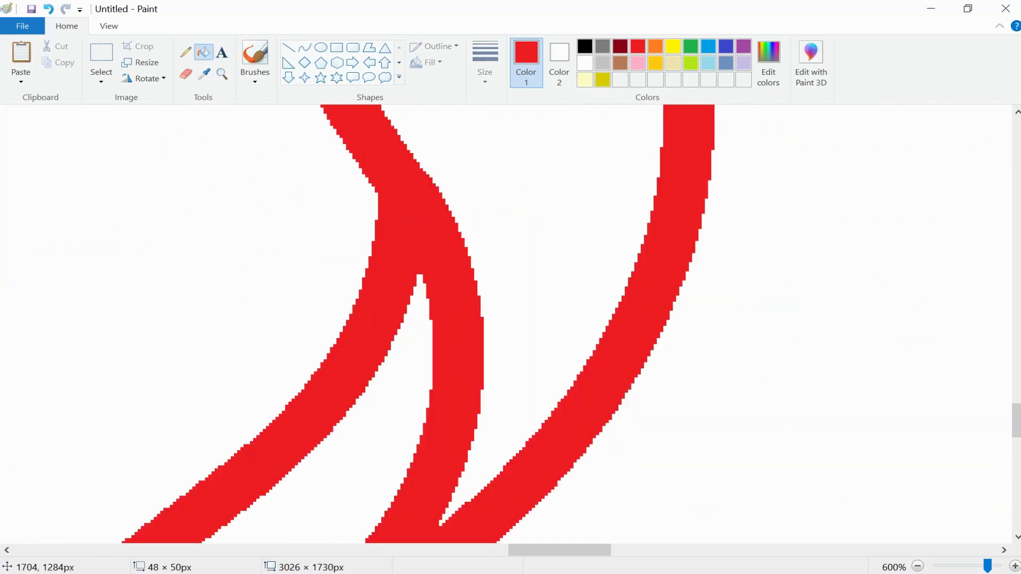
key(ctrl+z)
Taper the upper end of the lower rear lock's inner strand with white curves and white fill.
click(305, 47)
click(585, 63)
drag(261, 106, 253, 260)
drag(272, 114, 288, 173)
click(203, 52)
click(251, 181)
Extend the lower end of the tail's upper rear lock into a sharp point with thin red curves.
scroll(505, 324, up, 10)
click(204, 74)
click(553, 265)
click(305, 47)
drag(549, 269, 565, 407)
click(600, 418)
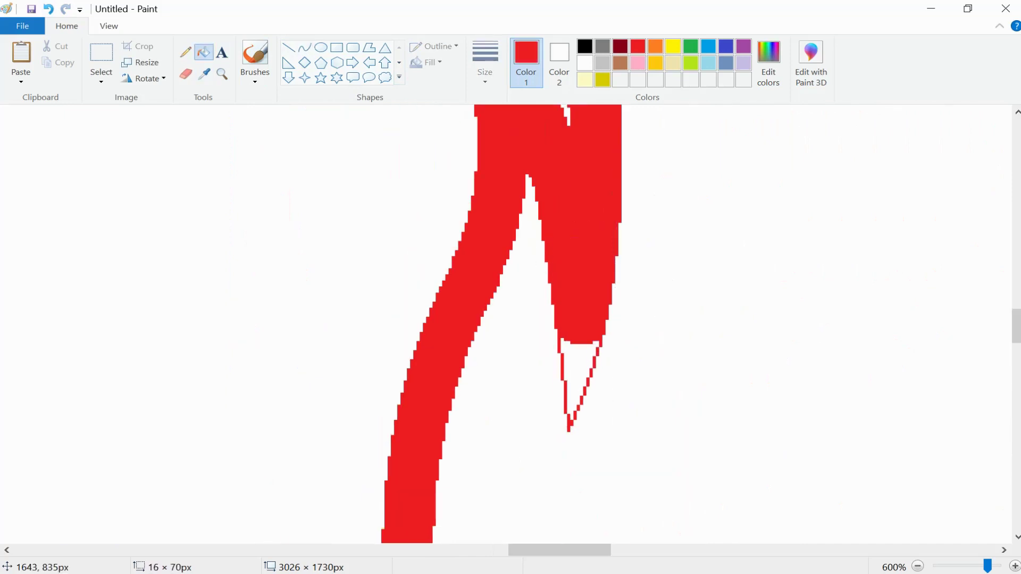
Taper the upper end of the tail's upper inner strand with white curves and fill the cut-off part white.
scroll(383, 372, up, 10)
click(203, 74)
click(159, 212)
mouse_move(159, 127)
mouse_down()
mouse_move(181, 176)
mouse_move(415, 285)
mouse_up()
click(203, 51)
click(160, 155)
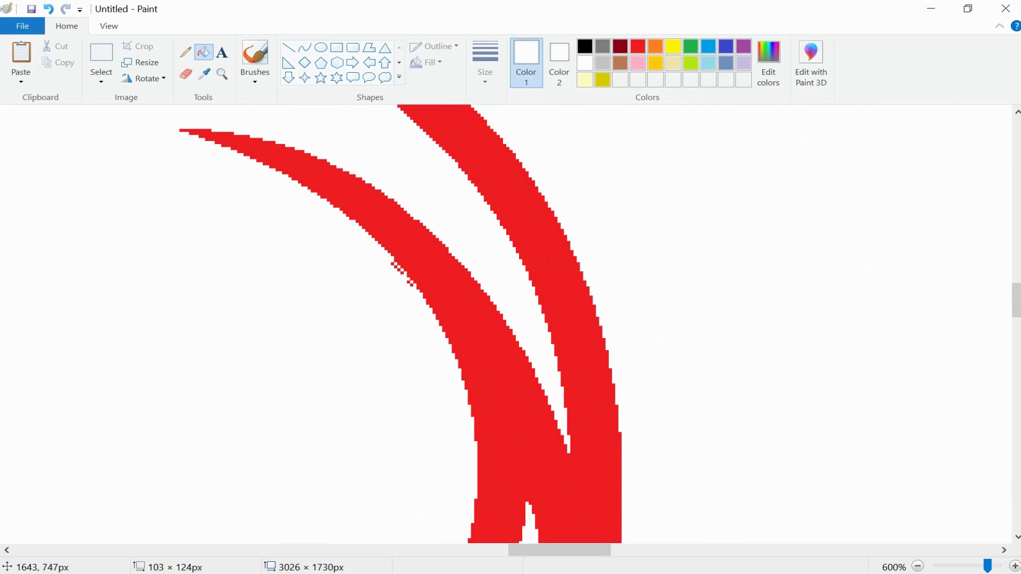
Draw a thicker red accent curve about 63 × 290 px along the tail's rear edge below the upper lock.
scroll(511, 319, down, 5)
click(204, 74)
click(297, 213)
click(484, 64)
click(305, 47)
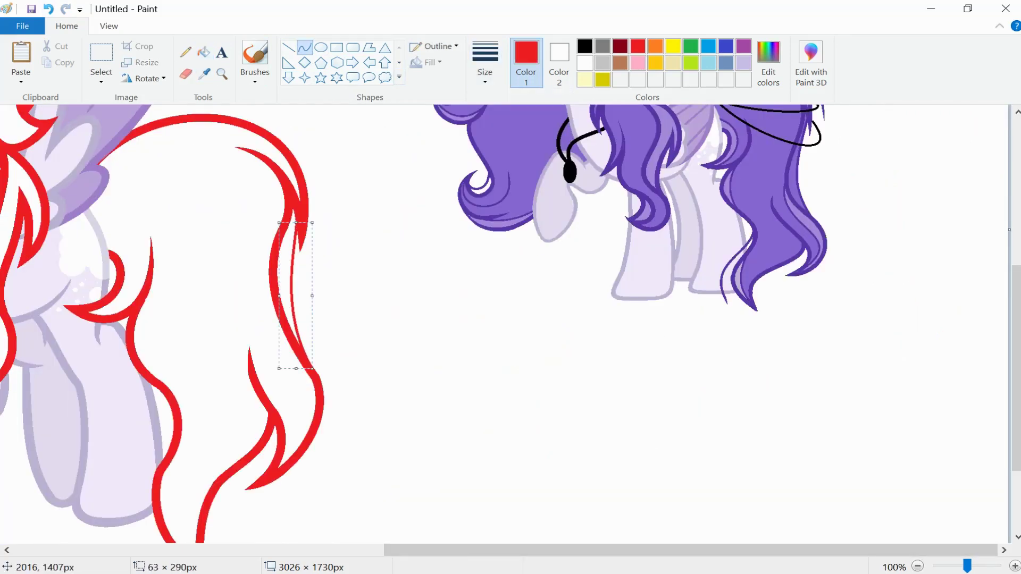
Add thin red accent curves in the tail's lower rear lock and along its front edge beside the hind leg.
scroll(278, 301, left, 2)
scroll(276, 319, down, 2)
drag(275, 366, 256, 454)
scroll(381, 363, up, 2)
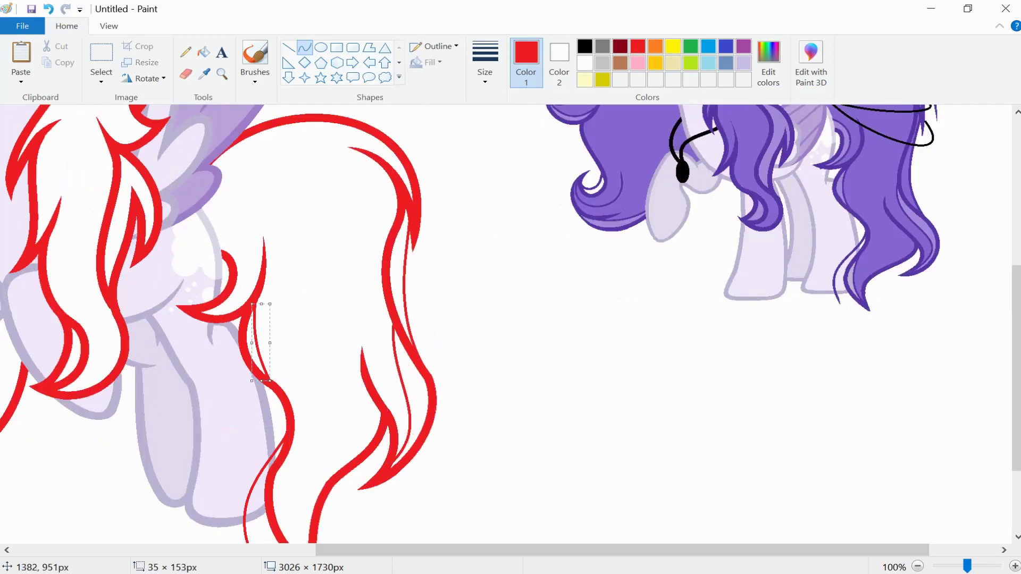
Add thin red accent curves beneath the tail's top outline and around the small curl at the hip.
scroll(268, 302, up, 2)
drag(213, 325, 319, 223)
key(Return)
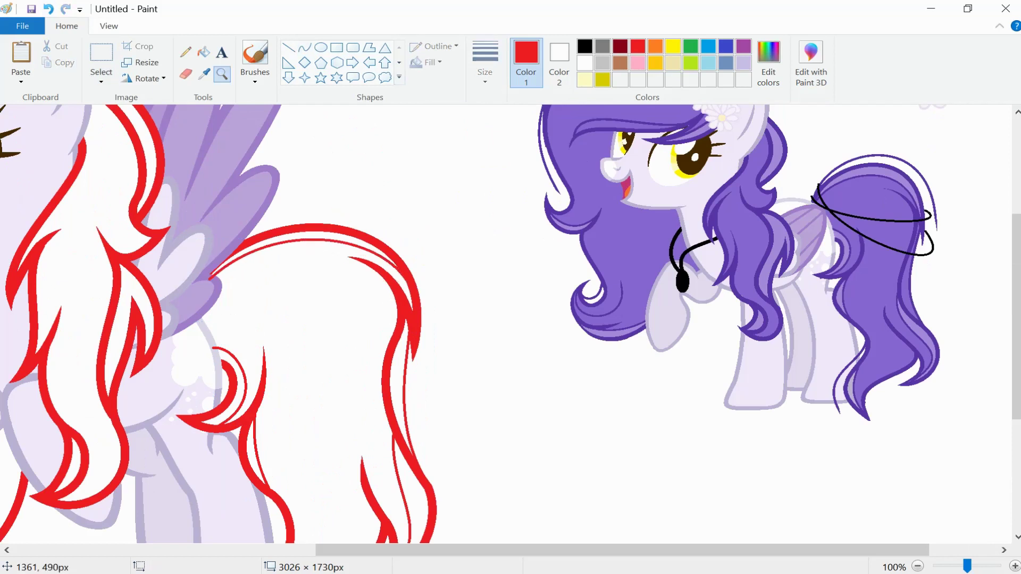
scroll(510, 319, up, 3)
click(203, 51)
click(532, 266)
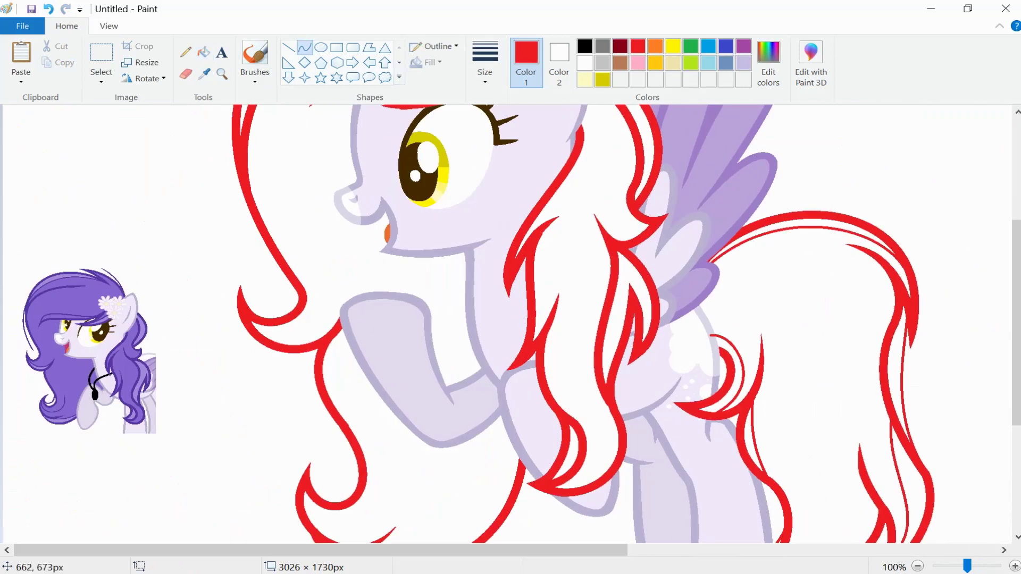
Draw thin red accent curves under the mane's top outline and above the bangs toward the ear.
scroll(355, 241, up, 5)
mouse_move(443, 203)
mouse_down()
mouse_move(361, 226)
mouse_move(193, 233)
mouse_up()
click(193, 234)
drag(453, 285, 359, 292)
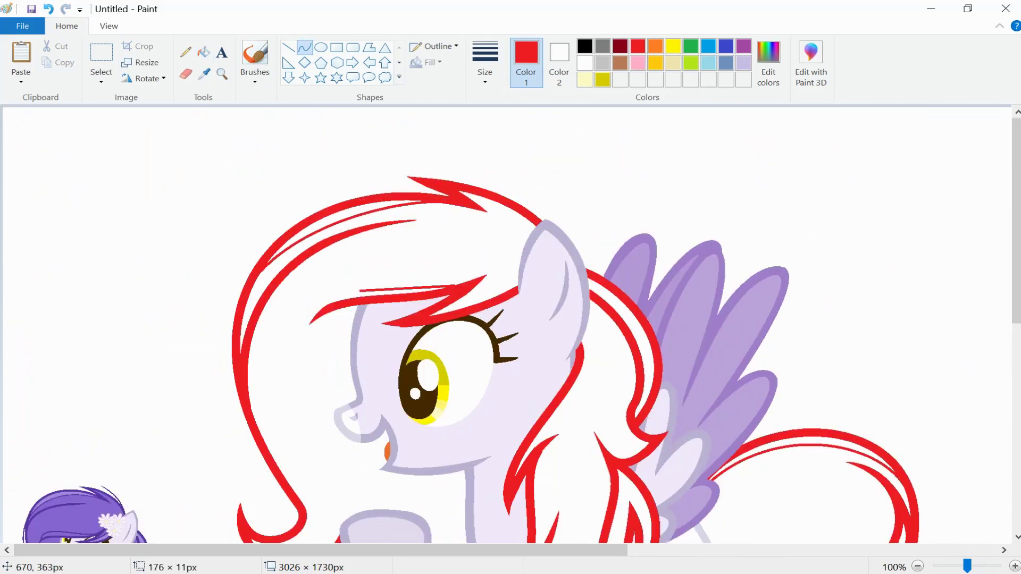
scroll(506, 325, down, 2)
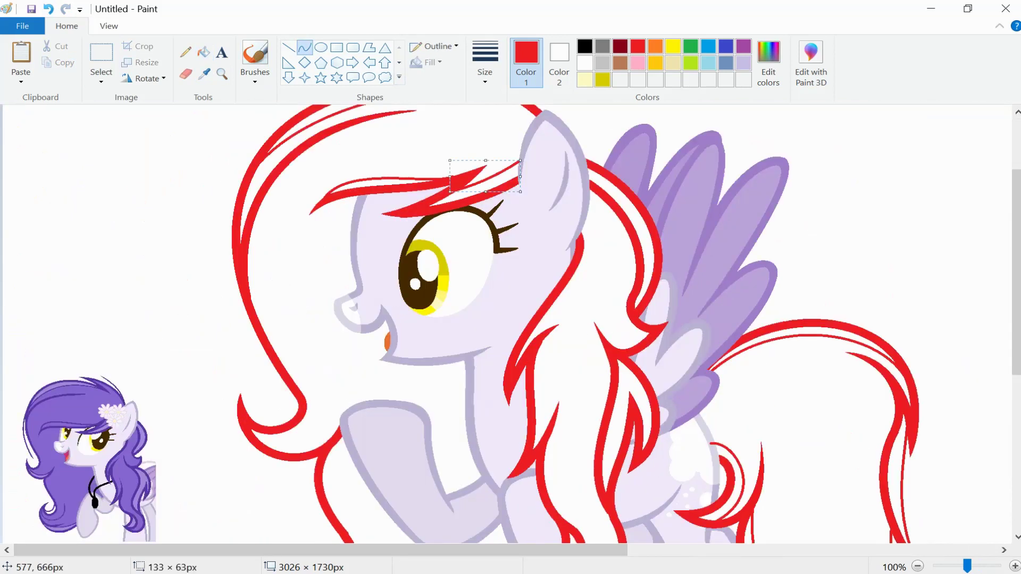
Add thin red curves inside the mane's lower curls and one about 116 × 436 px outside its front edge.
scroll(334, 400, down, 4)
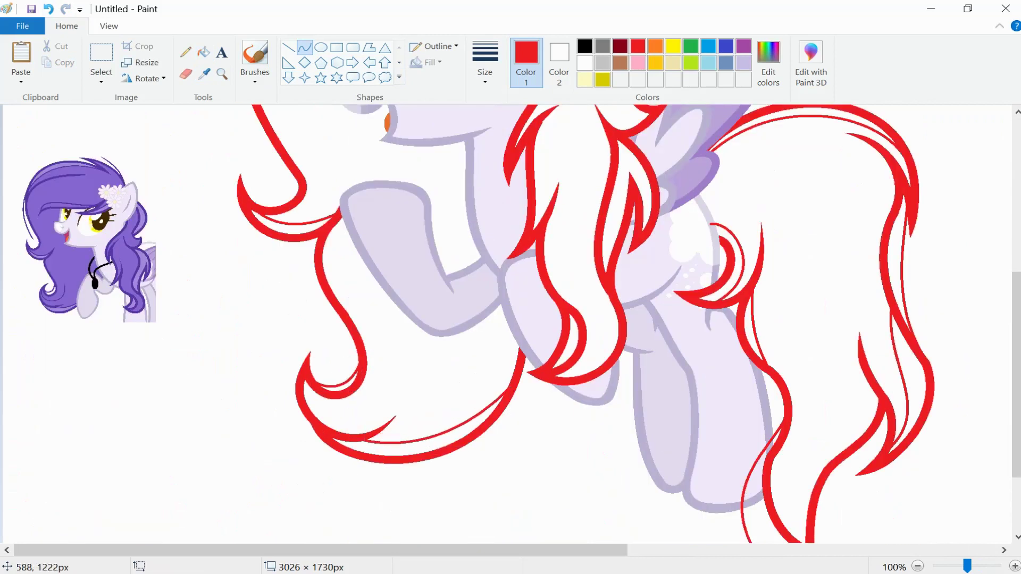
scroll(323, 309, up, 4)
drag(257, 144, 274, 381)
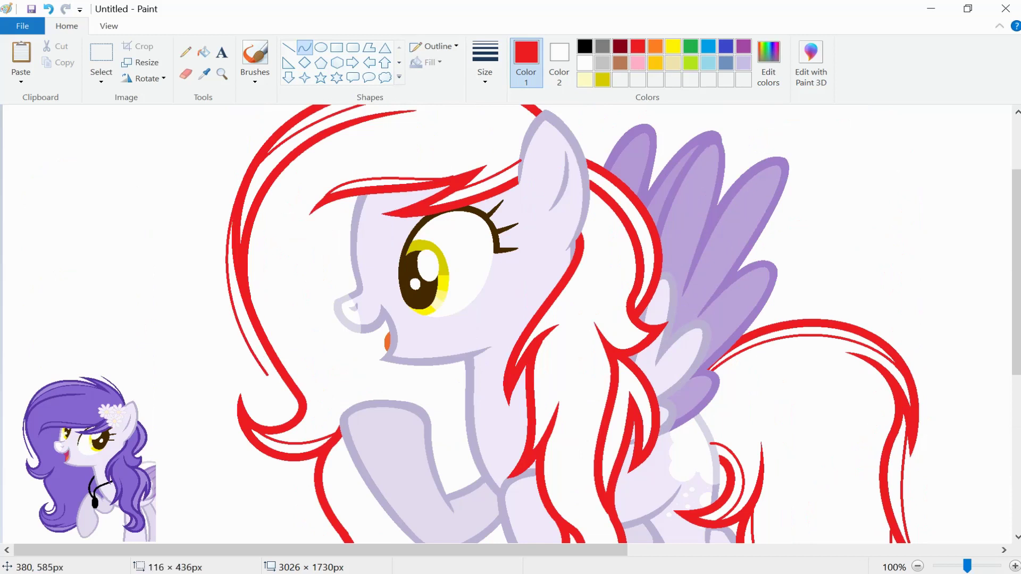
Add a thin red flyaway strand above the mane near the ear and taper its free end with white.
scroll(507, 324, up, 2)
scroll(531, 219, down, 4)
scroll(531, 219, up, 4)
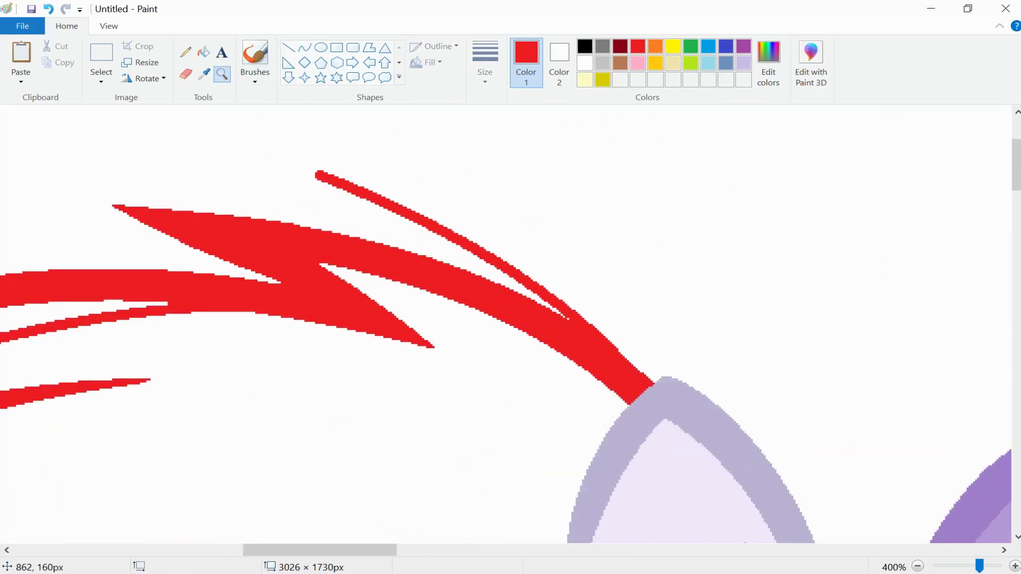
click(205, 73)
click(531, 219)
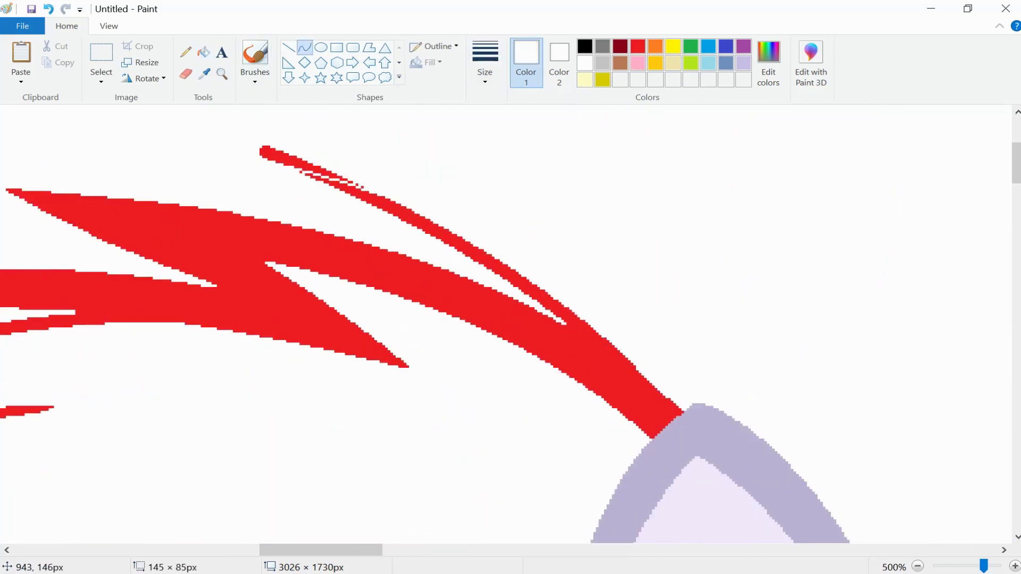
click(203, 51)
click(287, 154)
Taper the lower end of the thin strand outside the mane's front edge with white curves and white fill.
scroll(287, 154, down, 4)
scroll(287, 154, left, 10)
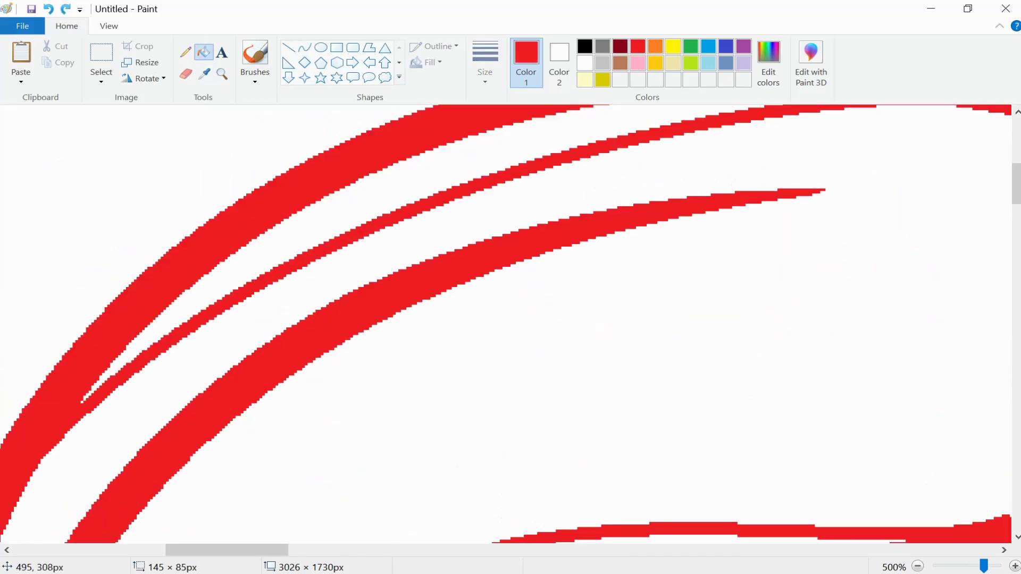
click(304, 47)
scroll(505, 323, down, 5)
scroll(505, 323, left, 5)
click(584, 63)
mouse_move(131, 344)
mouse_down()
mouse_move(125, 382)
mouse_move(109, 153)
mouse_up()
scroll(109, 152, down, 5)
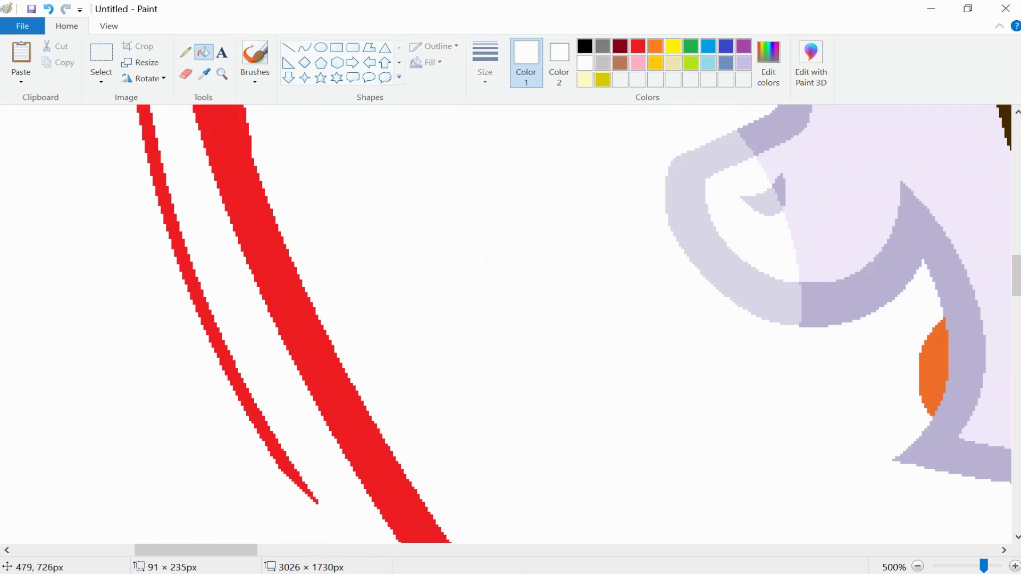
Taper the upper free end of the thin strand inside the mane's lowest curl with a white curve.
scroll(505, 323, down, 5)
click(204, 73)
click(466, 285)
scroll(505, 324, down, 10)
scroll(505, 323, down, 2)
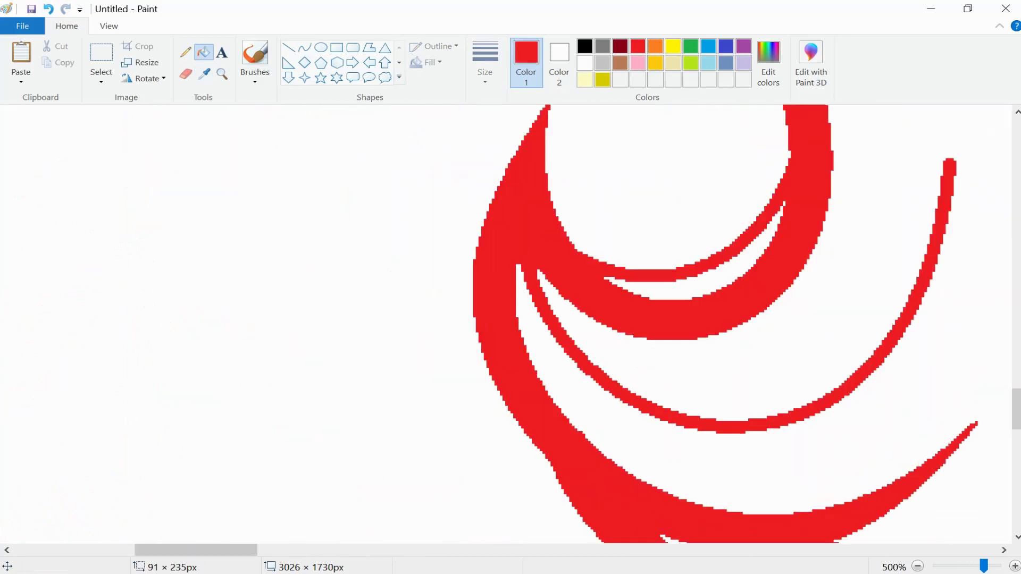
scroll(505, 323, right, 5)
click(304, 47)
click(585, 63)
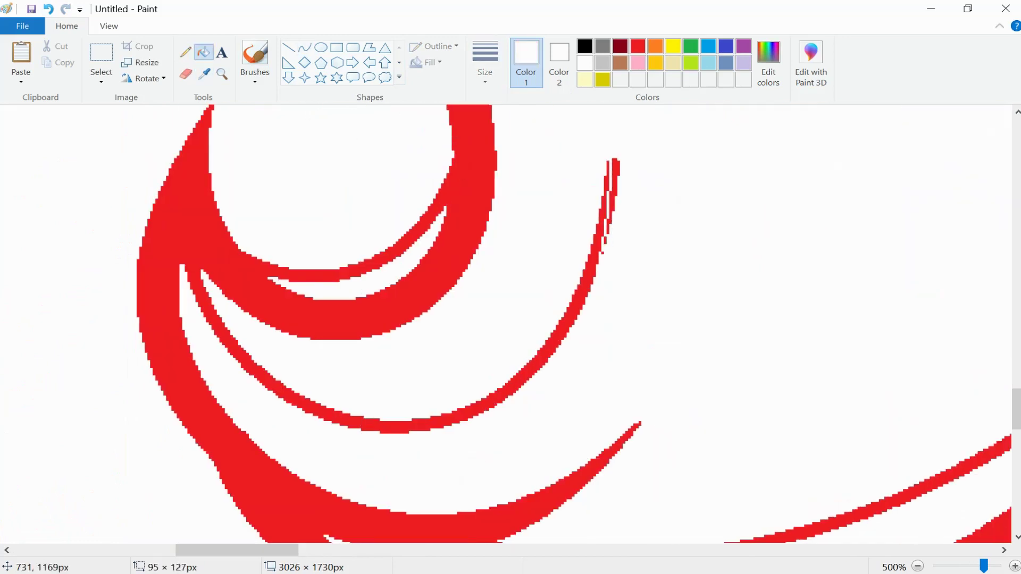
Taper the lower end of the thin flyaway strand beside the tail's tip with white curves and white fill.
scroll(505, 323, down, 5)
scroll(505, 323, down, 2)
scroll(506, 323, down, 1)
click(419, 363)
scroll(414, 372, down, 3)
click(204, 73)
click(350, 410)
drag(341, 405, 345, 417)
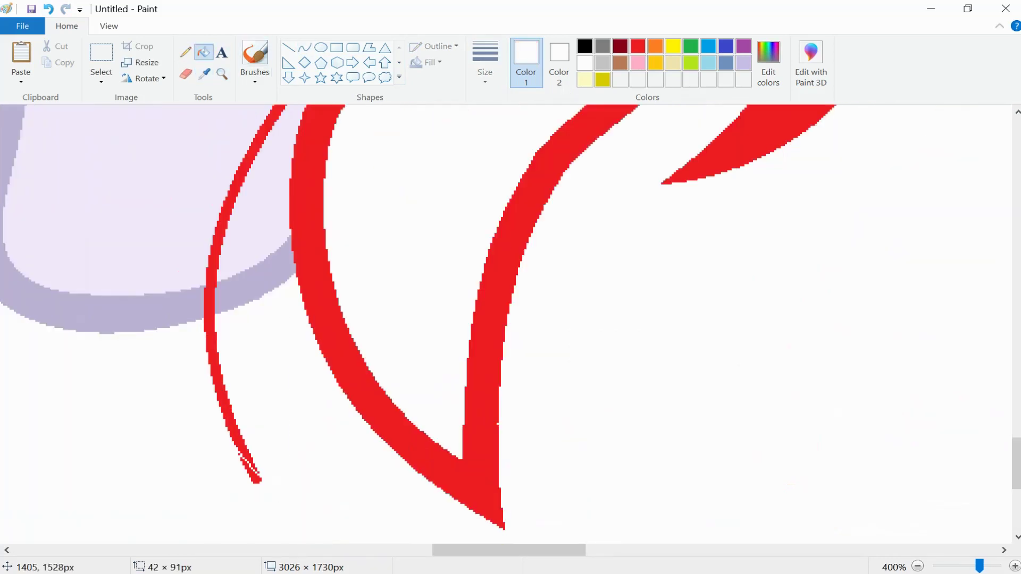
Trim the thin strand at the tail's base along the haunch outline and clean up the tail's strand joints in red.
scroll(506, 323, right, 3)
scroll(505, 324, up, 8)
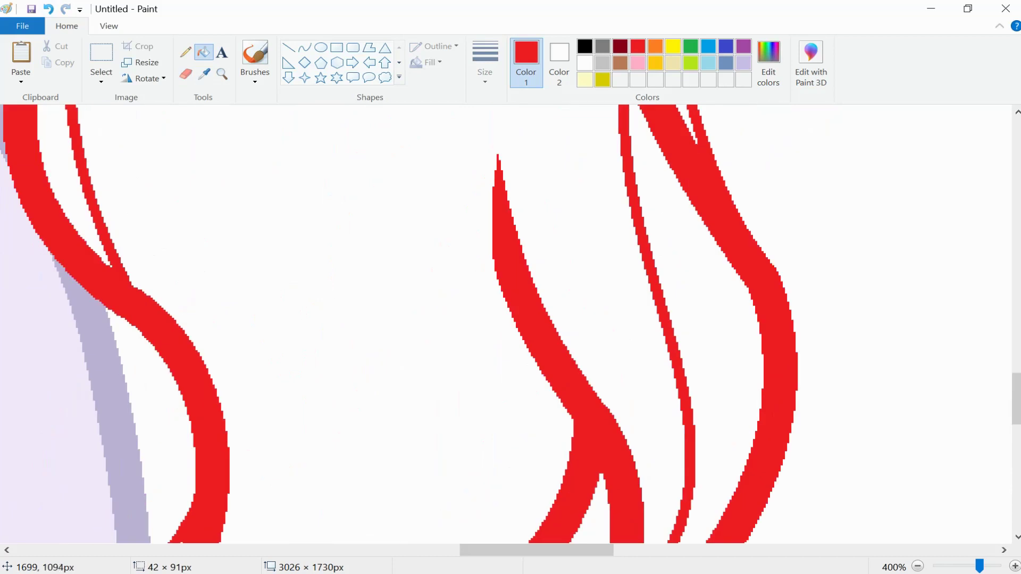
scroll(505, 323, down, 3)
scroll(505, 323, left, 3)
scroll(505, 323, up, 2)
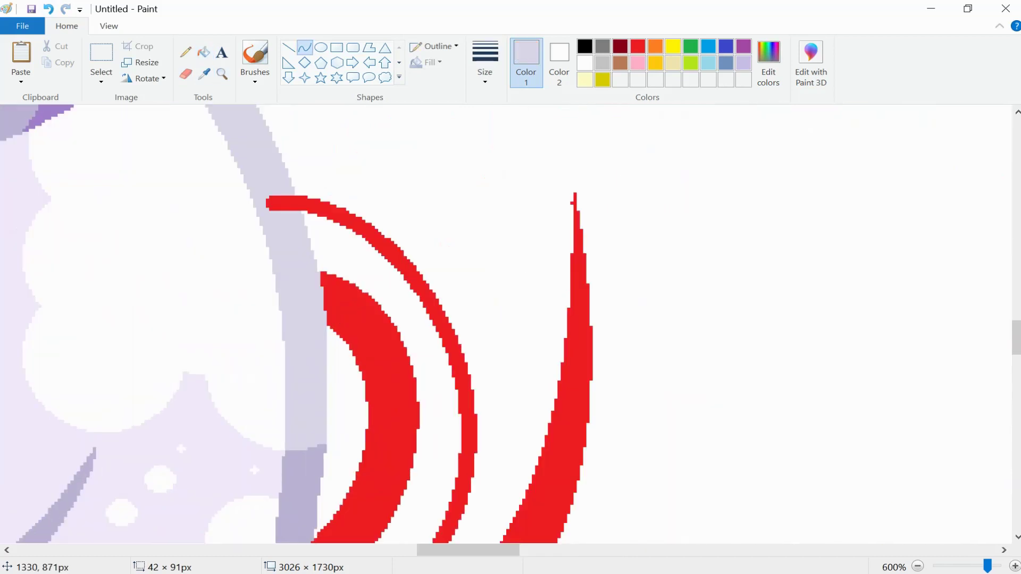
key(k)
scroll(506, 323, up, 3)
scroll(505, 323, right, 3)
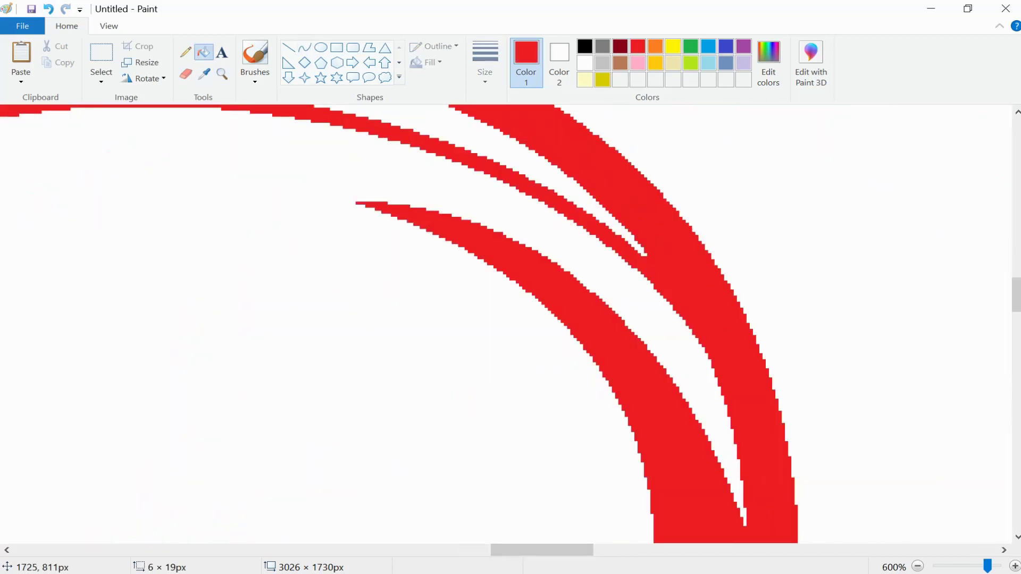
Fill the main areas of the mane and tail with the reference pony's medium purple.
scroll(505, 324, down, 5)
scroll(505, 324, right, 3)
click(330, 319)
click(489, 212)
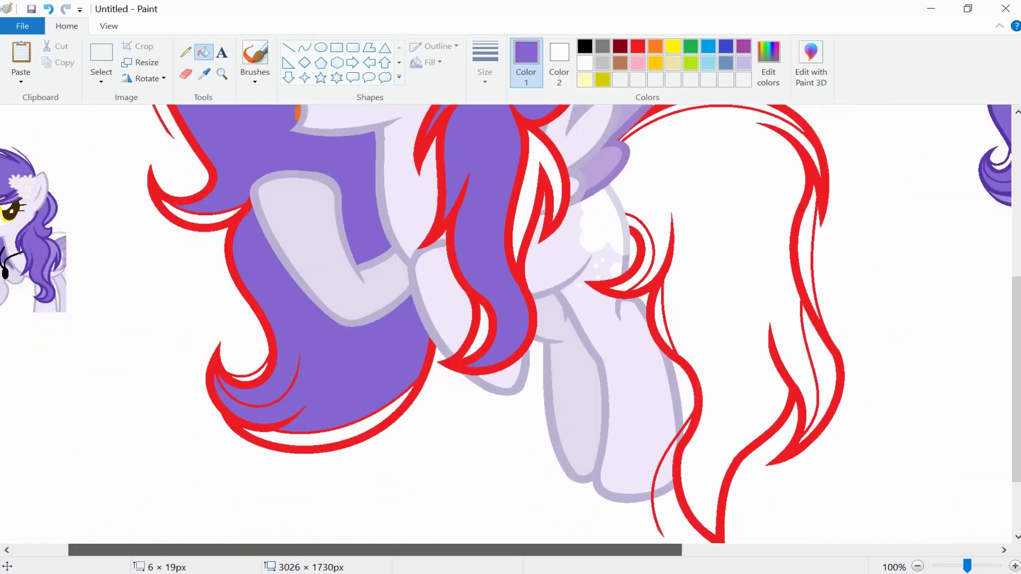
scroll(505, 323, up, 4)
Fill the narrow highlight bands of the tail, mane and bangs with the reference's lighter purple.
scroll(505, 324, right, 5)
scroll(505, 323, down, 3)
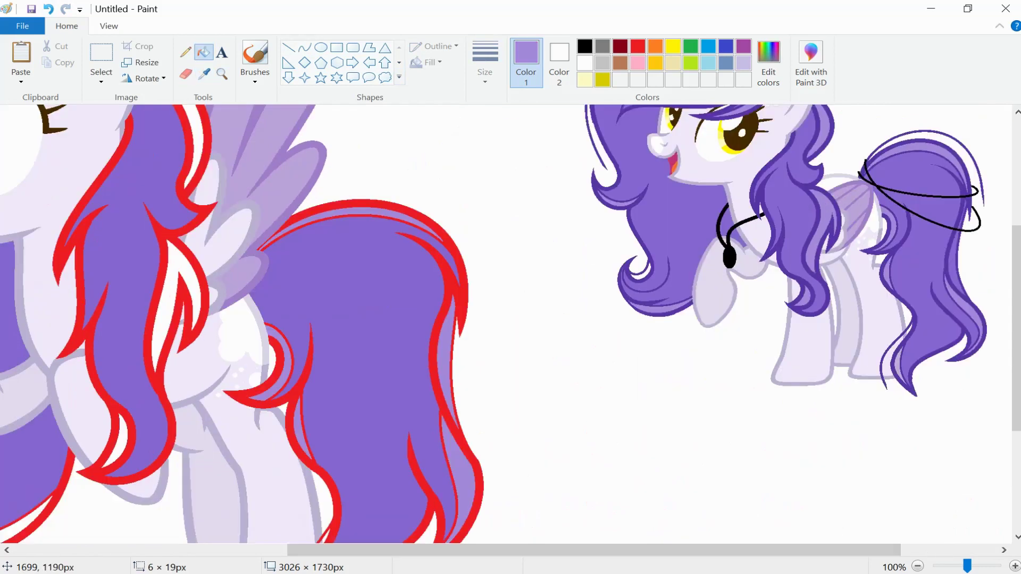
scroll(505, 323, left, 5)
scroll(505, 323, up, 8)
scroll(505, 323, up, 3)
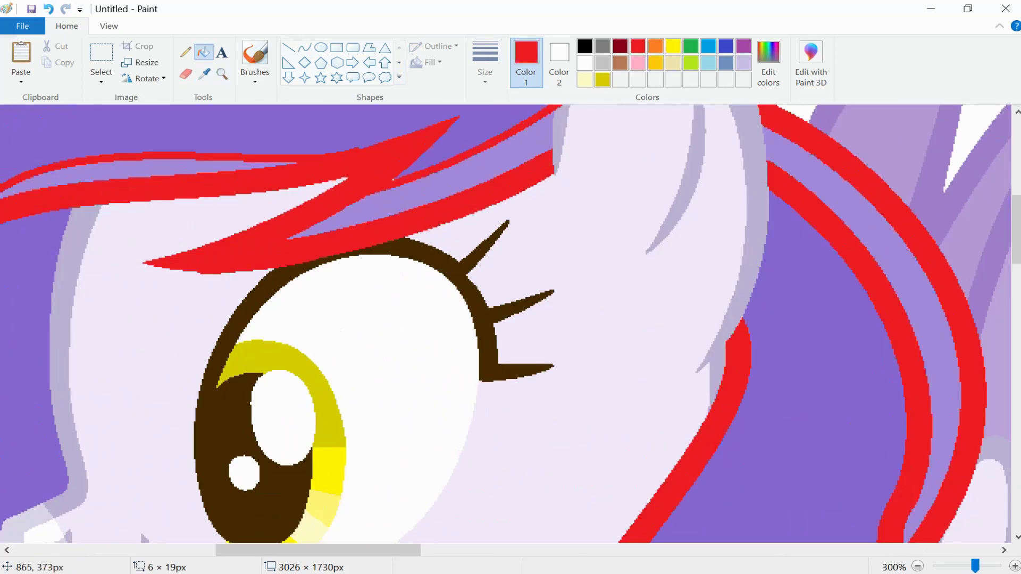
scroll(505, 323, down, 6)
scroll(505, 323, down, 3)
scroll(505, 323, up, 3)
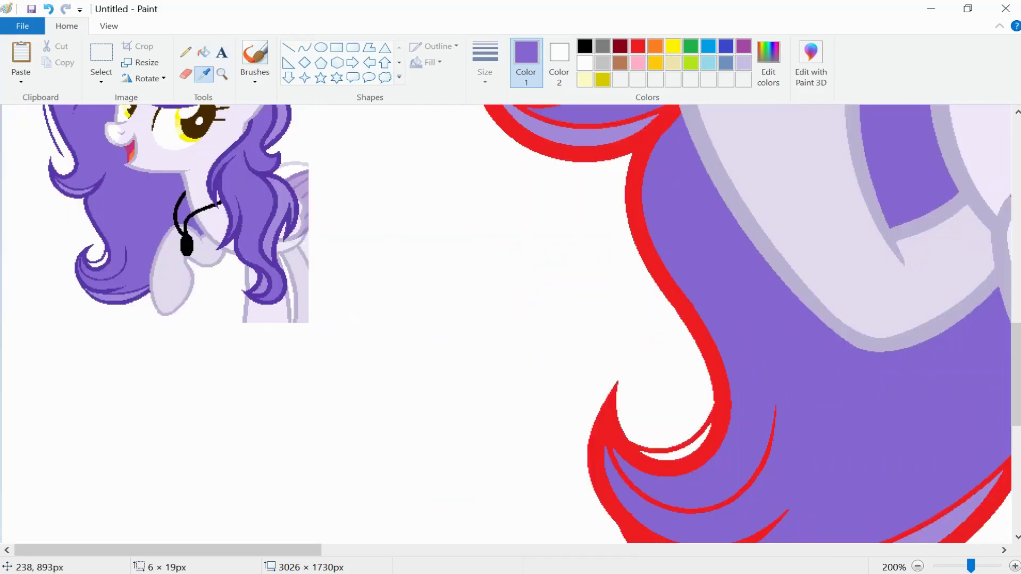
Recolor the red mane and tail outlines dark purple and patch the ear outline where the bangs strand meets it.
scroll(505, 323, down, 3)
scroll(505, 324, left, 2)
scroll(505, 323, right, 3)
scroll(505, 323, down, 3)
scroll(505, 323, up, 3)
scroll(505, 324, up, 3)
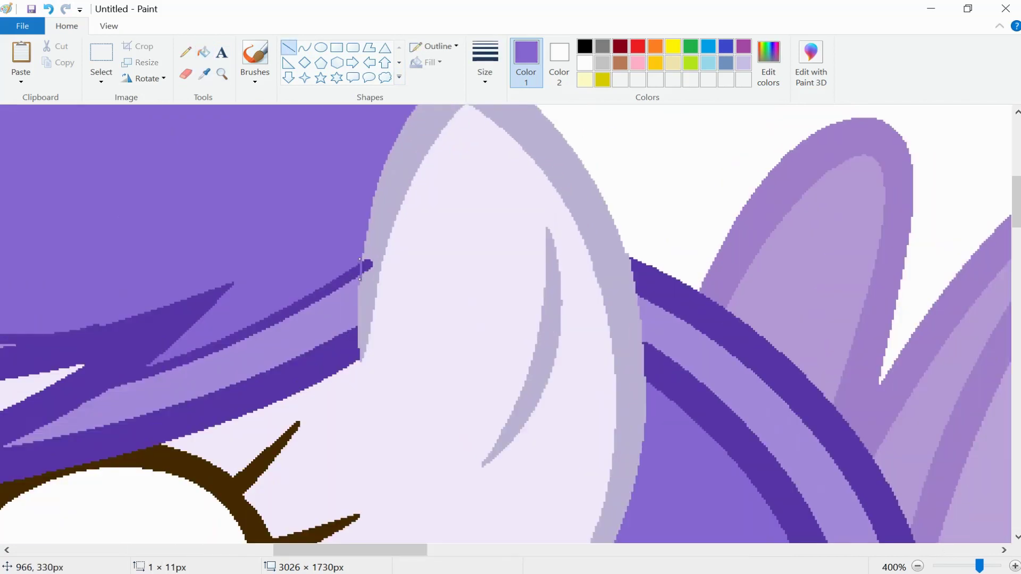
scroll(506, 323, left, 5)
scroll(505, 323, up, 5)
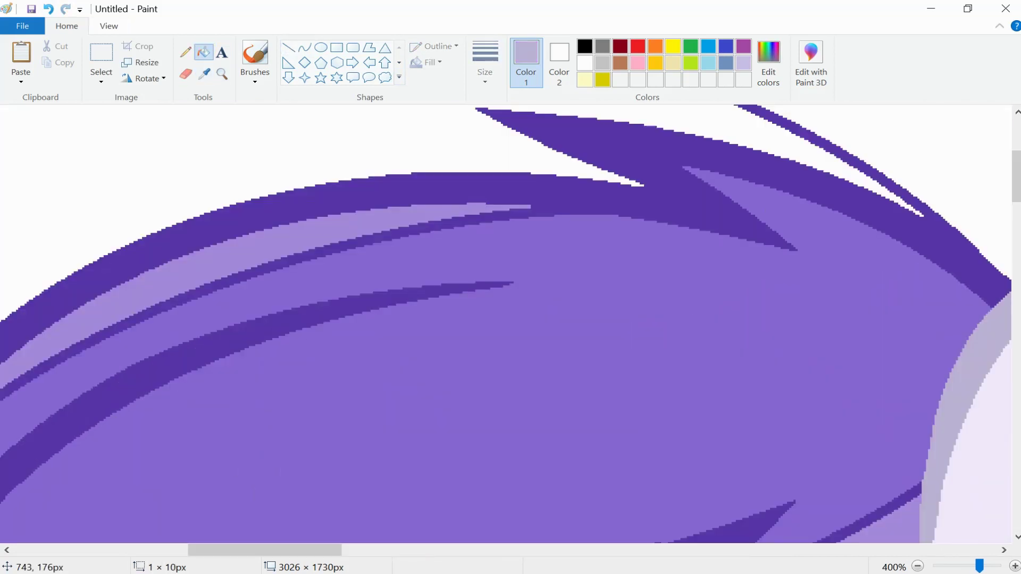
key(ctrl+z)
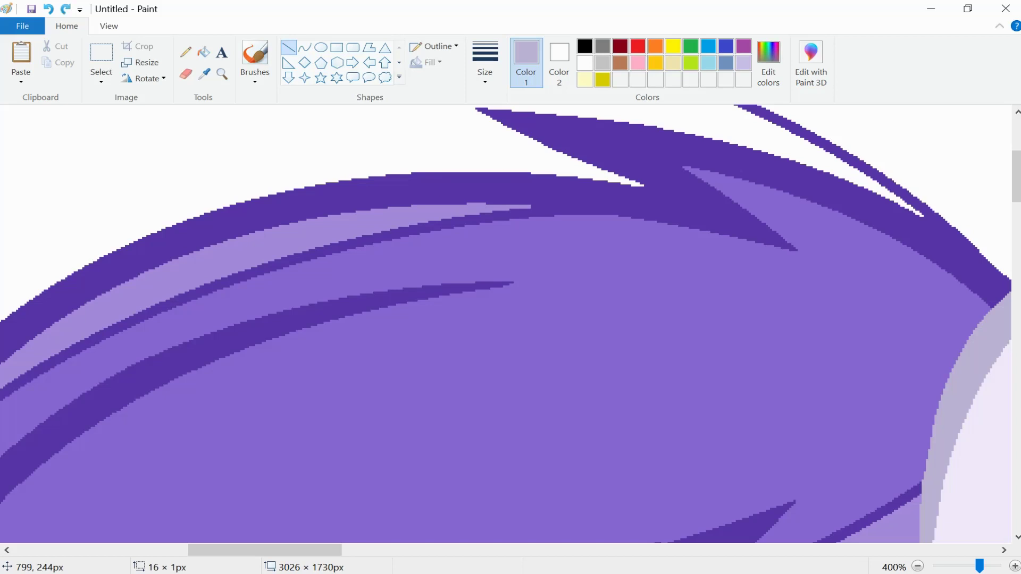
Draw two curved red necklace cords at the neck and a solid blue oval pendant about 54 × 86 px below them.
scroll(505, 323, down, 3)
scroll(505, 323, left, 1)
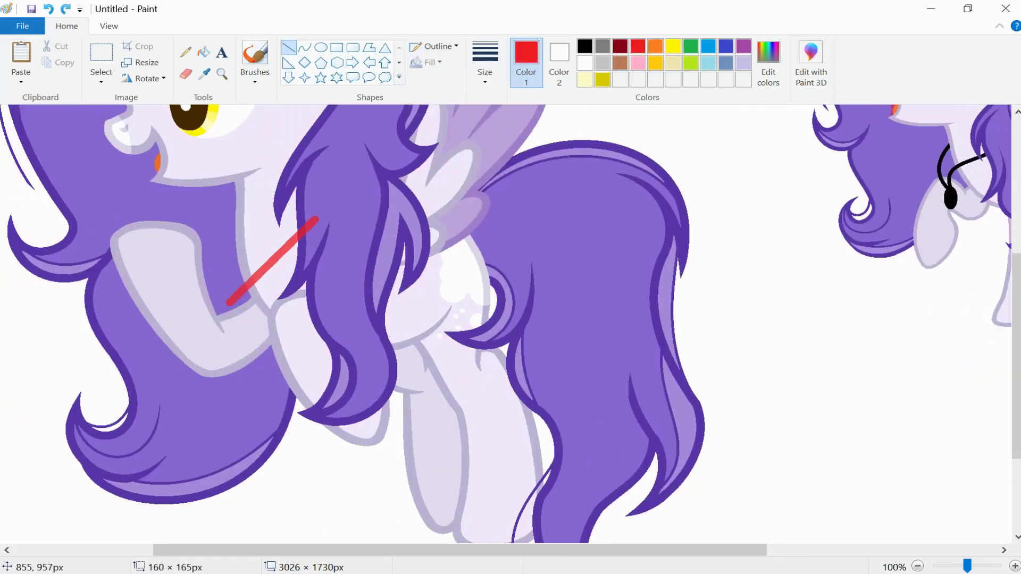
drag(228, 303, 276, 247)
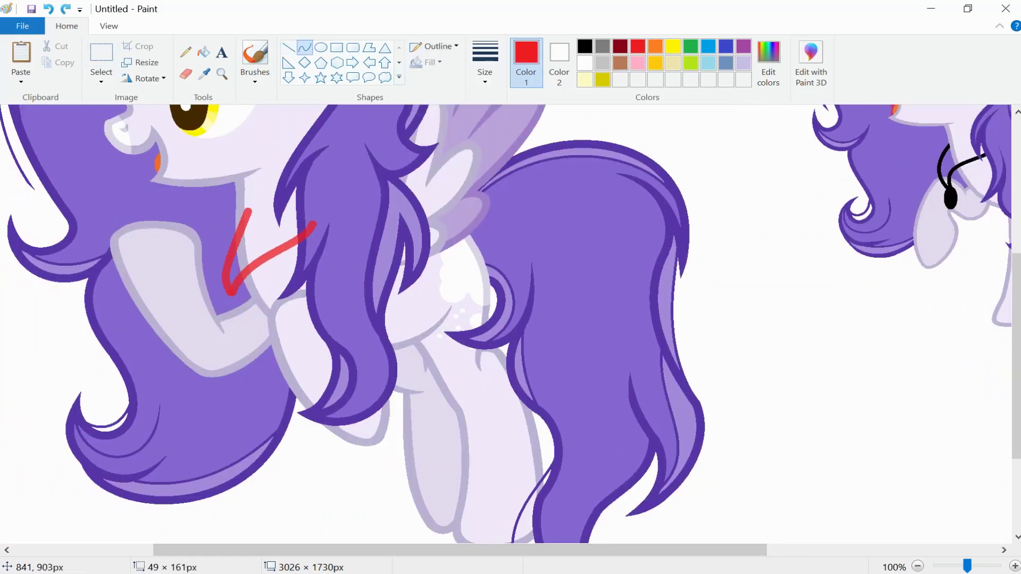
click(708, 46)
click(559, 63)
drag(232, 308, 243, 329)
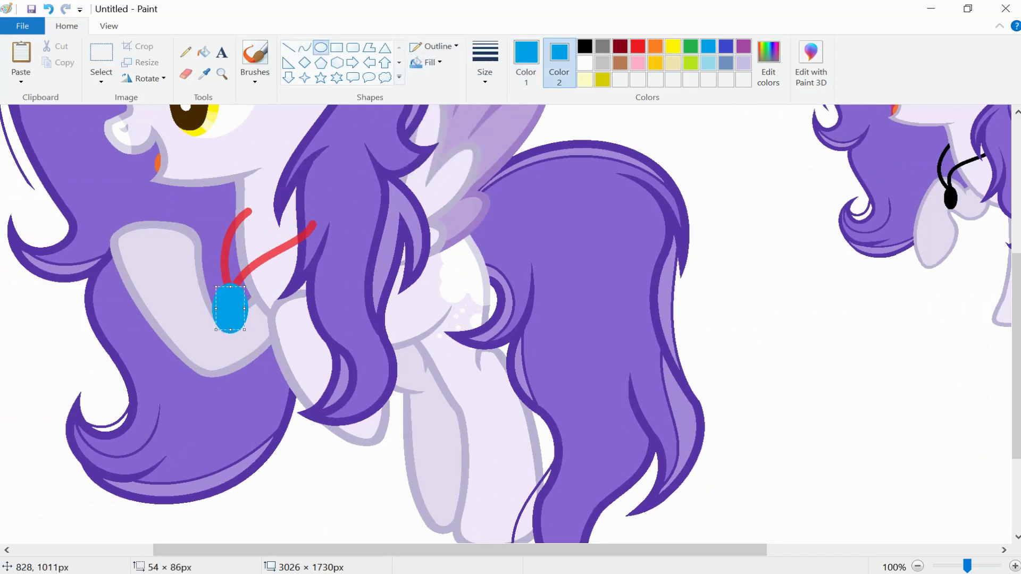
Unify the necklace cords with the pendant using blue fill and recolor the whole necklace black.
scroll(234, 303, up, 2)
click(204, 52)
click(297, 213)
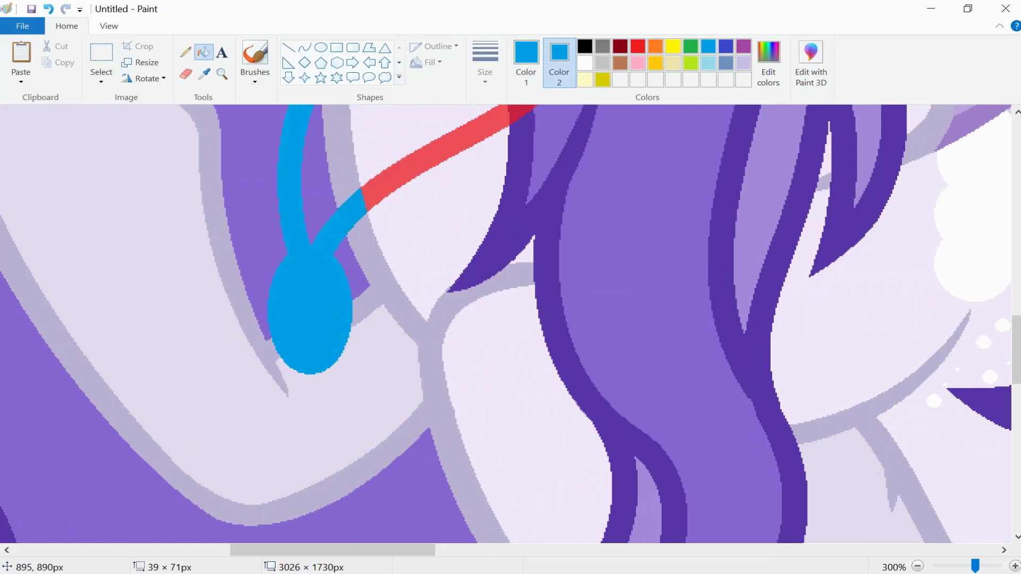
scroll(511, 319, up, 2)
click(425, 266)
click(204, 74)
click(335, 160)
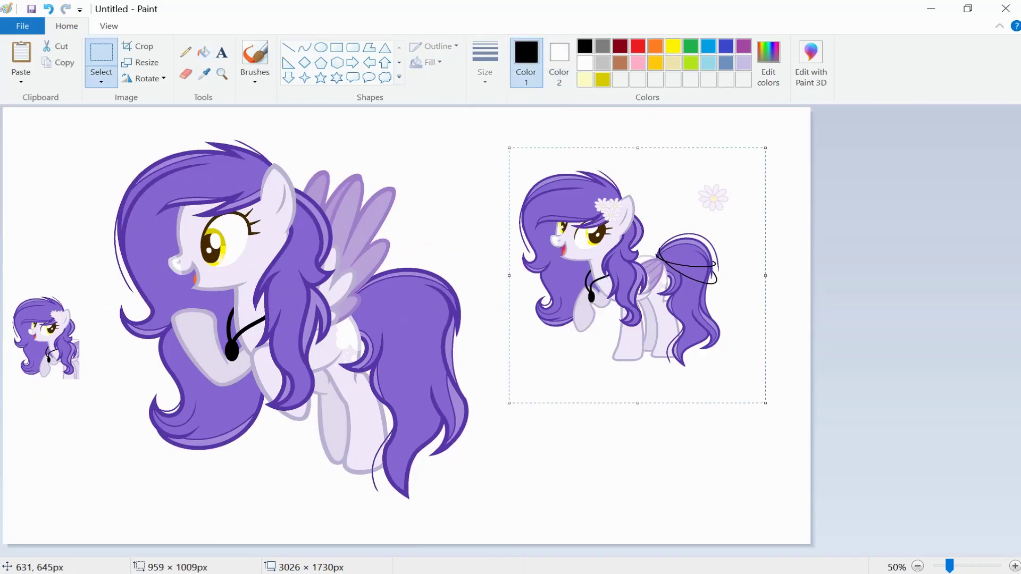
Delete both reference pony pictures and crop the canvas around the finished pony to 1541 × 1573 px.
key(Delete)
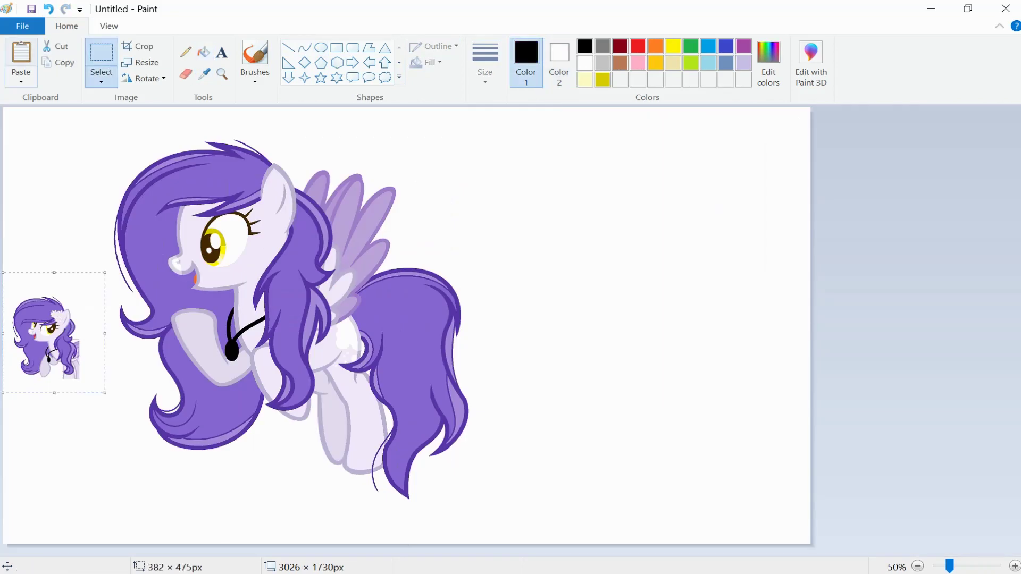
key(Delete)
key(ctrl+shift+x)
Save the picture as a PNG named Art Trade in the My Little Pony folder.
key(ctrl+s)
click(337, 261)
text(Art Trade)
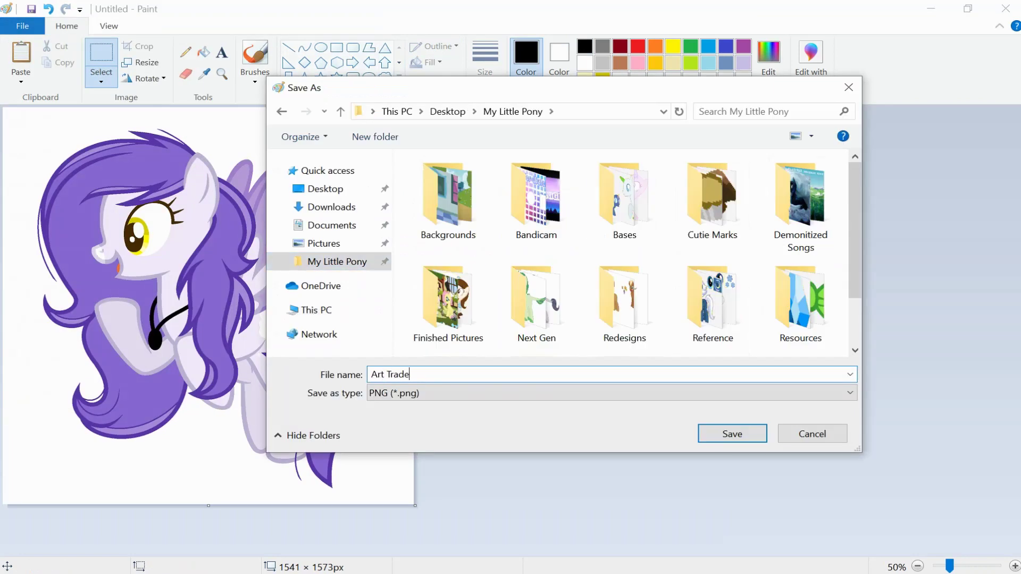
key(Return)
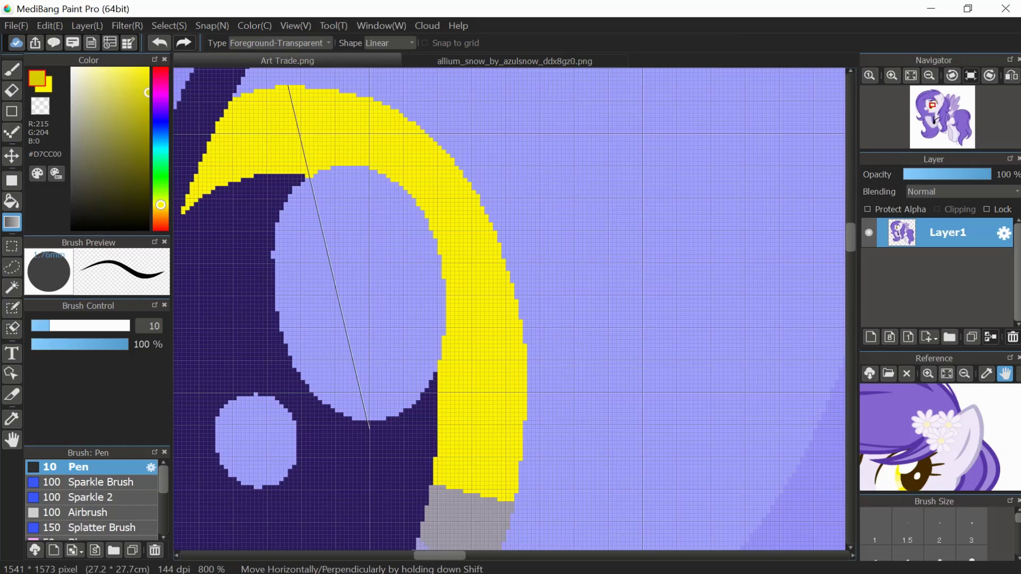
Switch to MediBang Paint Pro and shade the selected yellow iris with a linear foreground-to-transparent gradient in #D7CC00.
drag(369, 428, 370, 494)
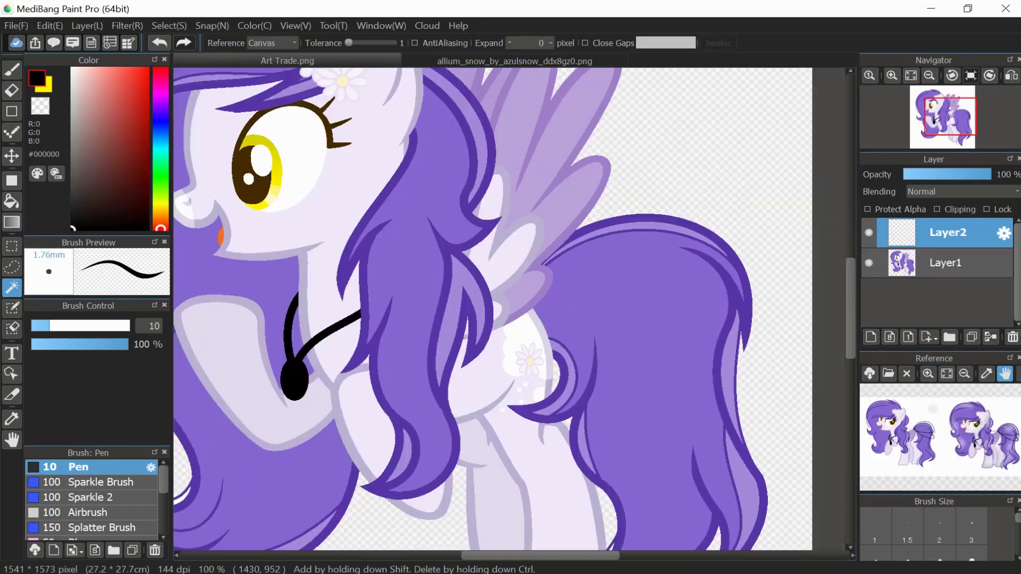
Draw a black ellipse around the upper tail on Layer2 and transform it into a flatter, tilted ring.
click(12, 111)
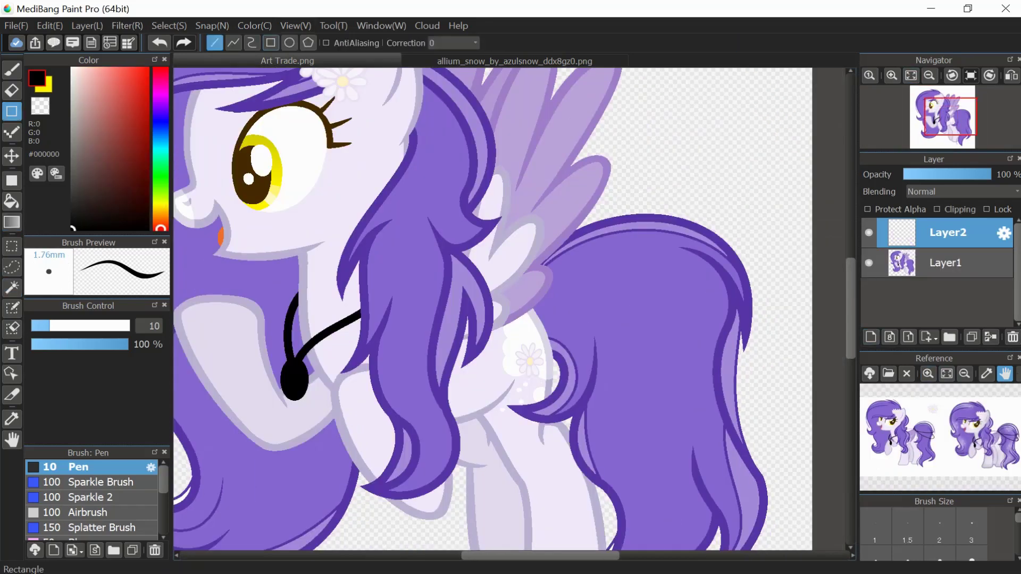
drag(808, 368, 809, 368)
click(169, 25)
click(224, 193)
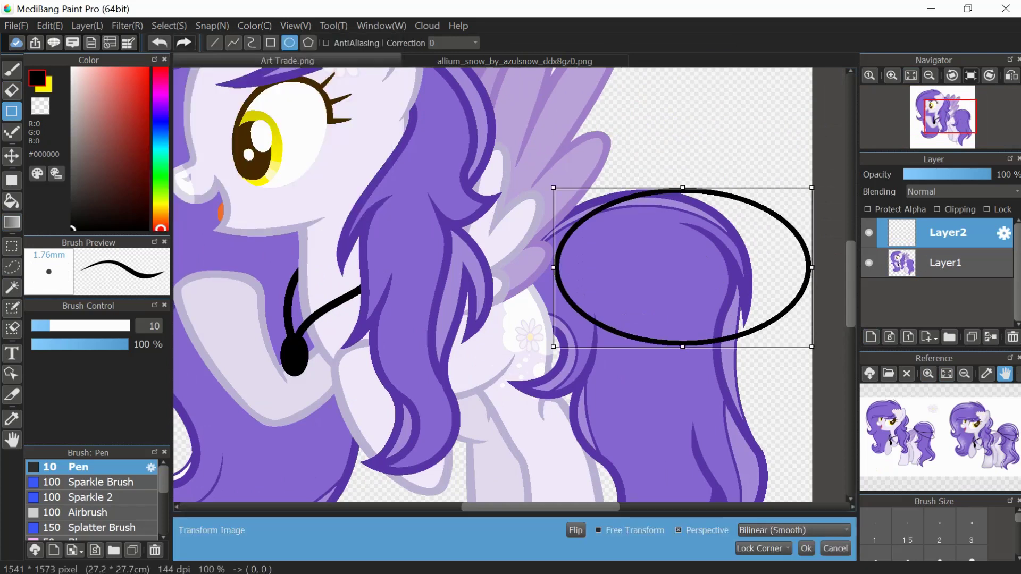
drag(821, 191, 816, 229)
drag(682, 266, 631, 214)
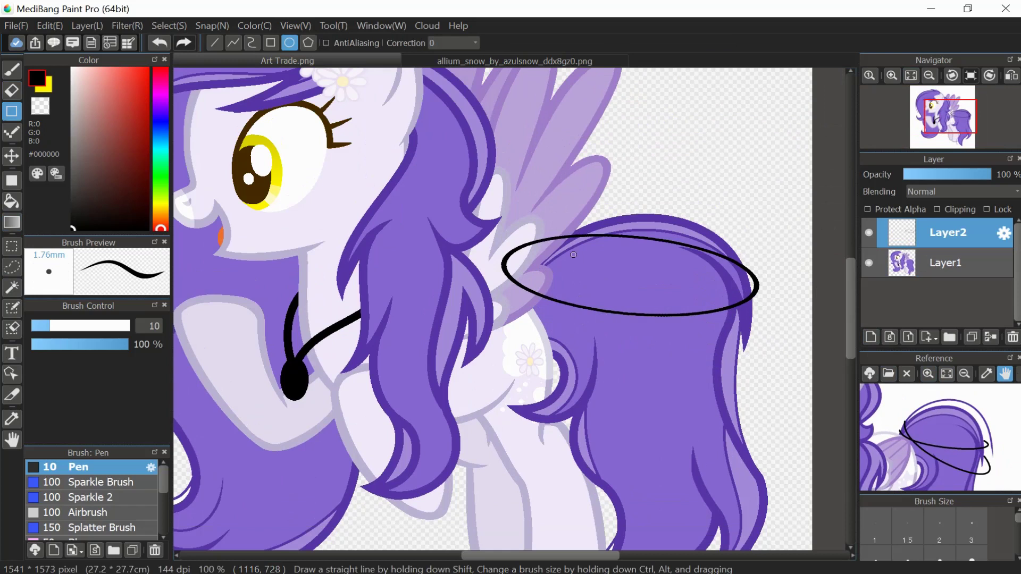
key(Return)
Add a second black ellipse around the tail on a new layer and transform it to cross the first ring.
key(ctrl+shift+n)
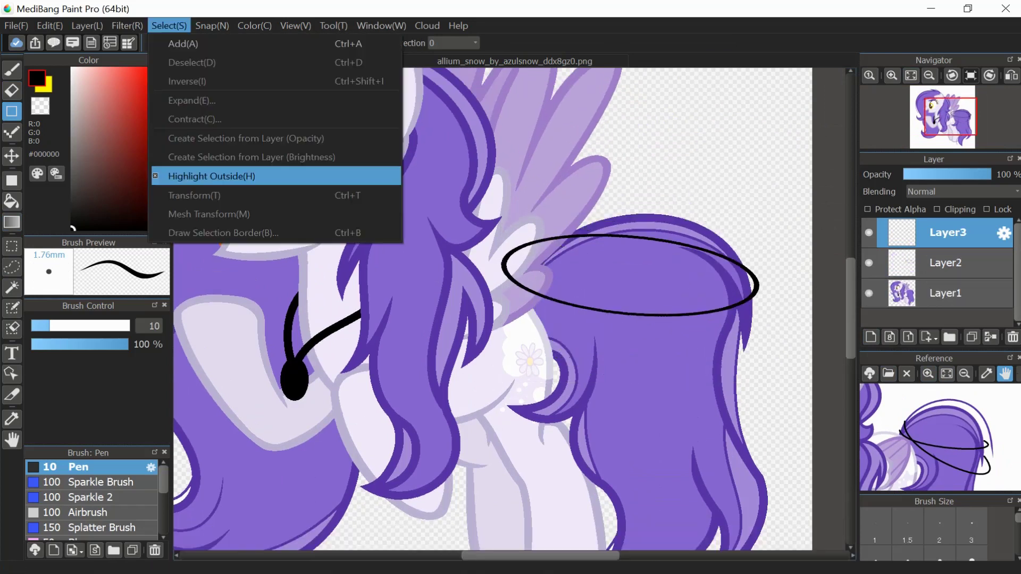
key(ctrl+t)
drag(680, 342, 680, 285)
drag(798, 285, 792, 238)
drag(638, 255, 647, 265)
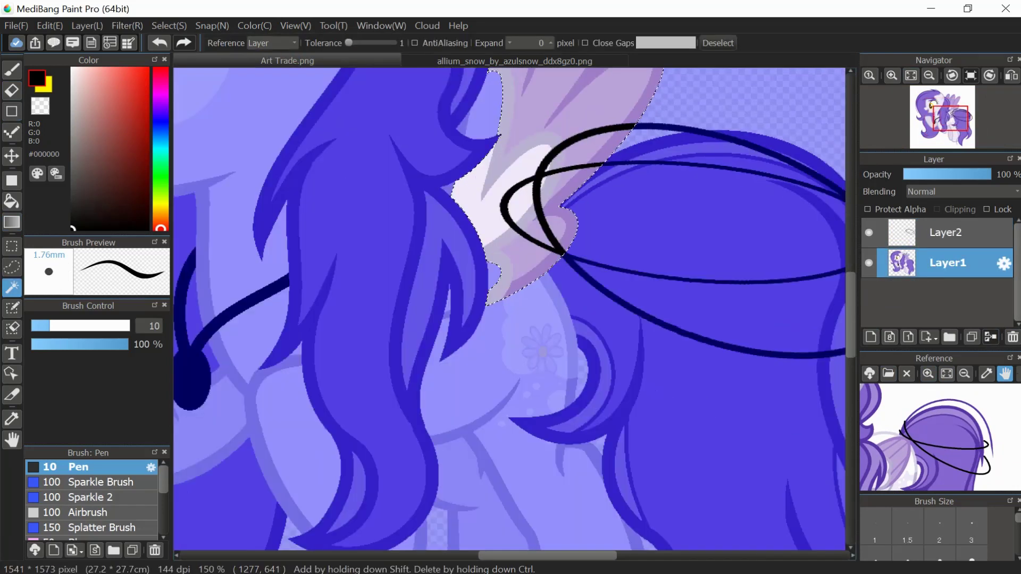
Erase the ring parts overlapping the wing and the tail's upper dark outline, using magic-wand selections from Layer1.
key(e)
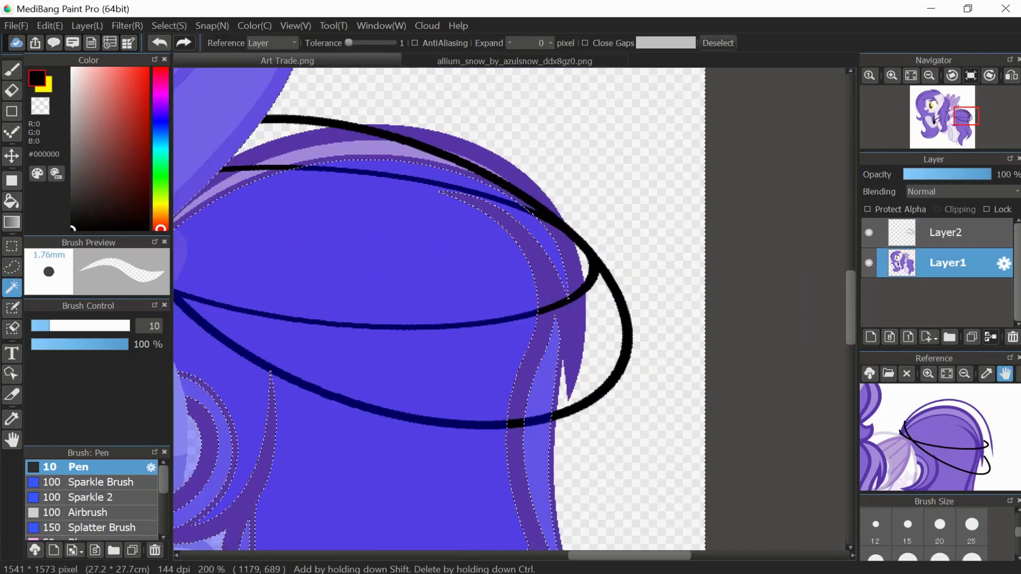
shift+click(580, 202)
key(e)
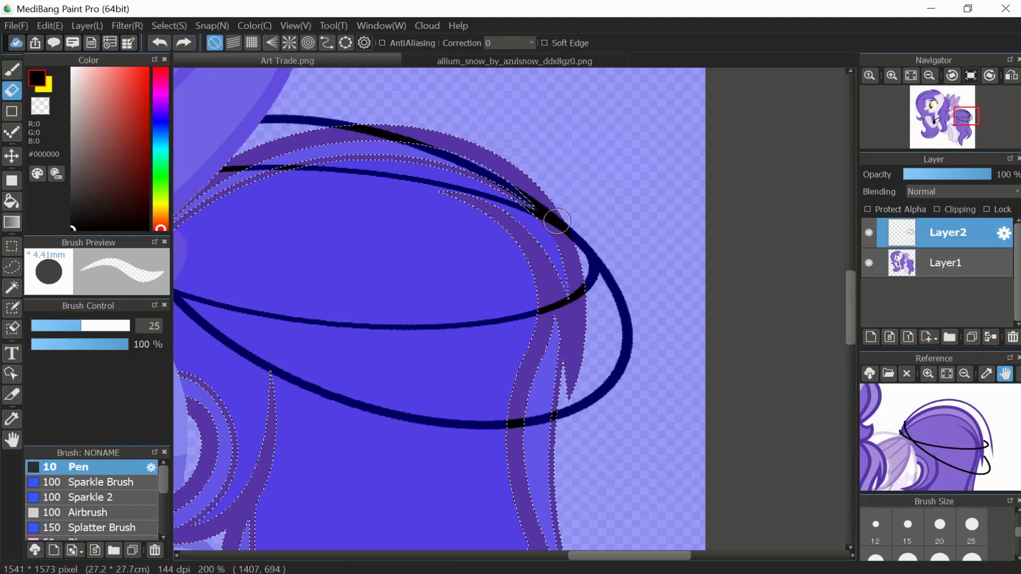
Erase the remaining upper ring lines over the tail's purple areas on Layer2 and clear the selection.
scroll(557, 221, left, 2)
key(w)
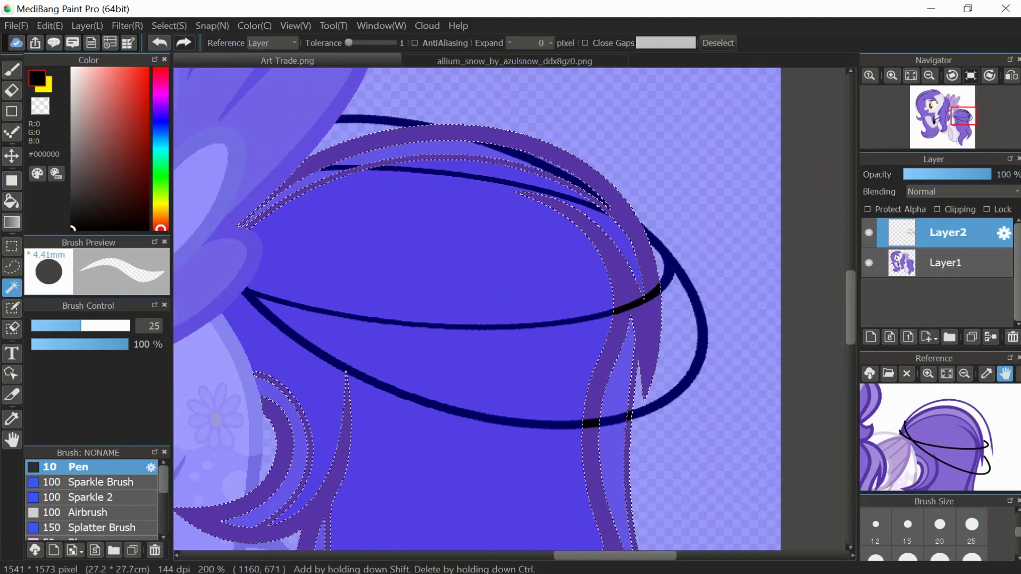
ctrl+click(426, 239)
click(945, 263)
key(e)
click(947, 233)
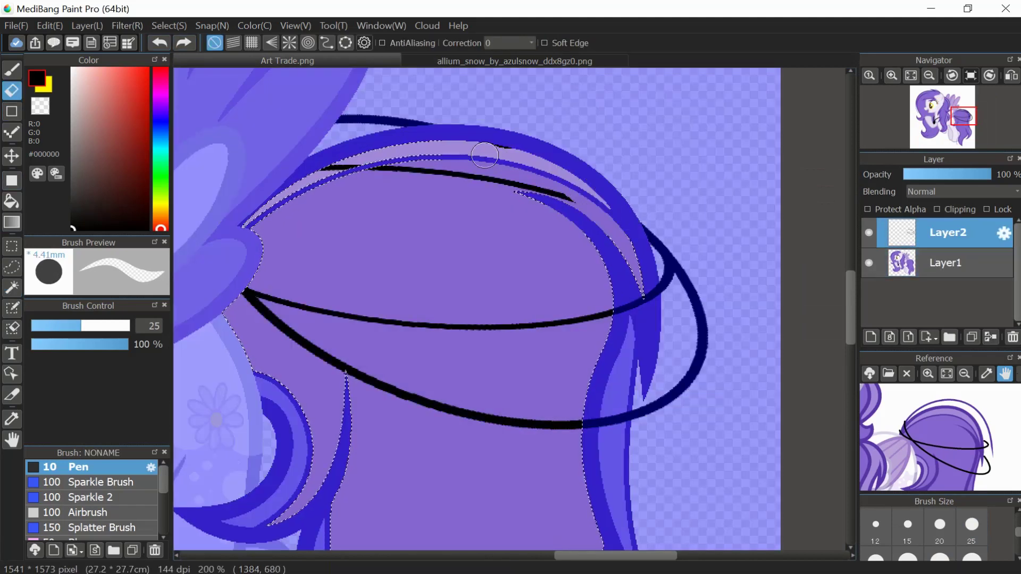
key(ctrl+d)
key(w)
click(911, 75)
click(946, 373)
Open the daisy pattern image unnamed.jpg and copy a round section of it into Art Trade.png.
click(16, 26)
click(42, 119)
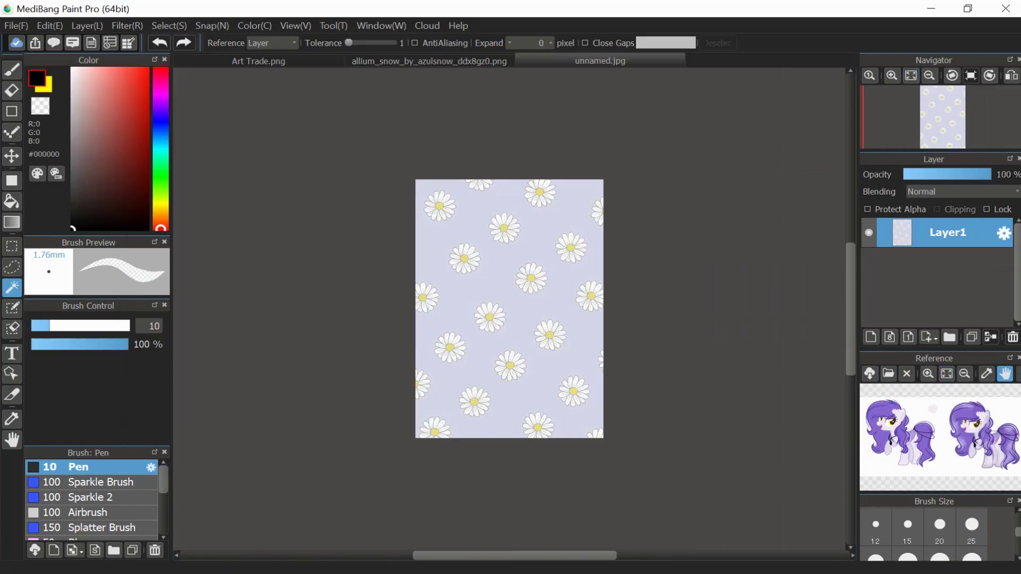
key(m)
drag(425, 225, 594, 404)
key(ctrl+c)
key(ctrl+v)
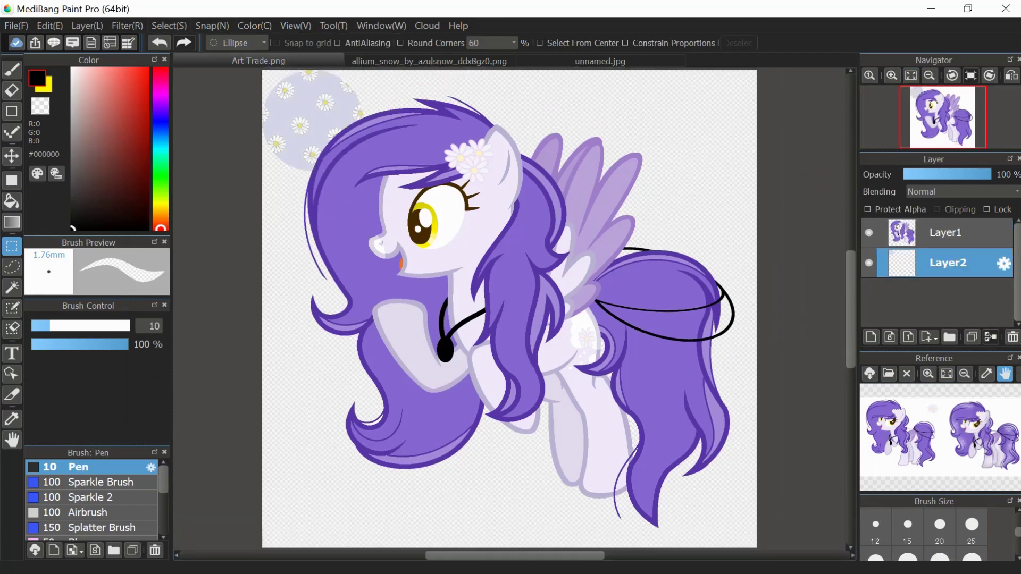
Move the round daisy pattern behind the pony and enlarge it to span most of the canvas.
drag(524, 299, 309, 75)
scroll(385, 189, down, 3)
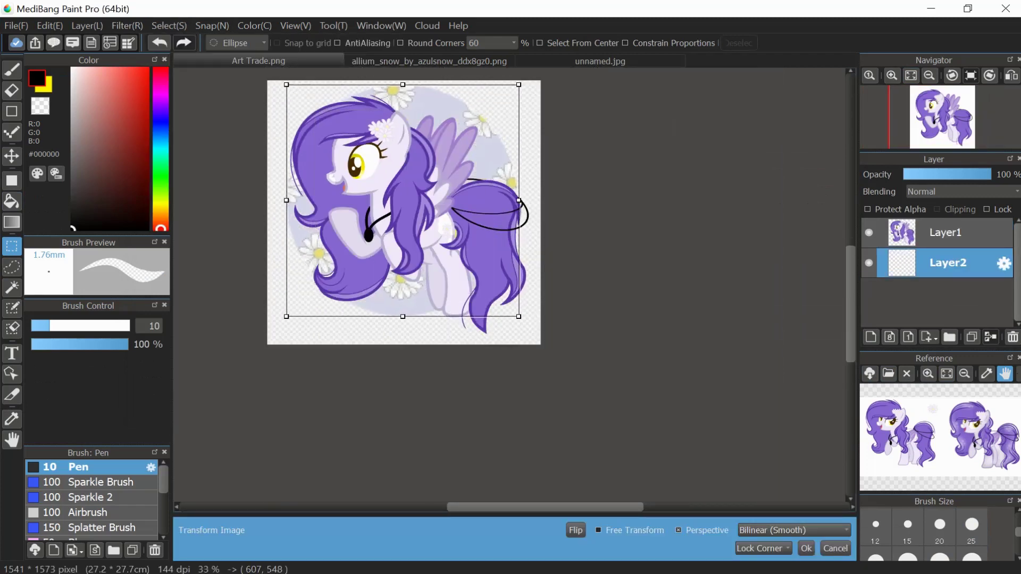
key(Return)
Apply the pattern's enlargement, hide Layer2 and magic-wand select the transparent area around the pony on Layer1.
scroll(404, 212, up, 2)
key(w)
click(314, 404)
click(946, 232)
click(315, 403)
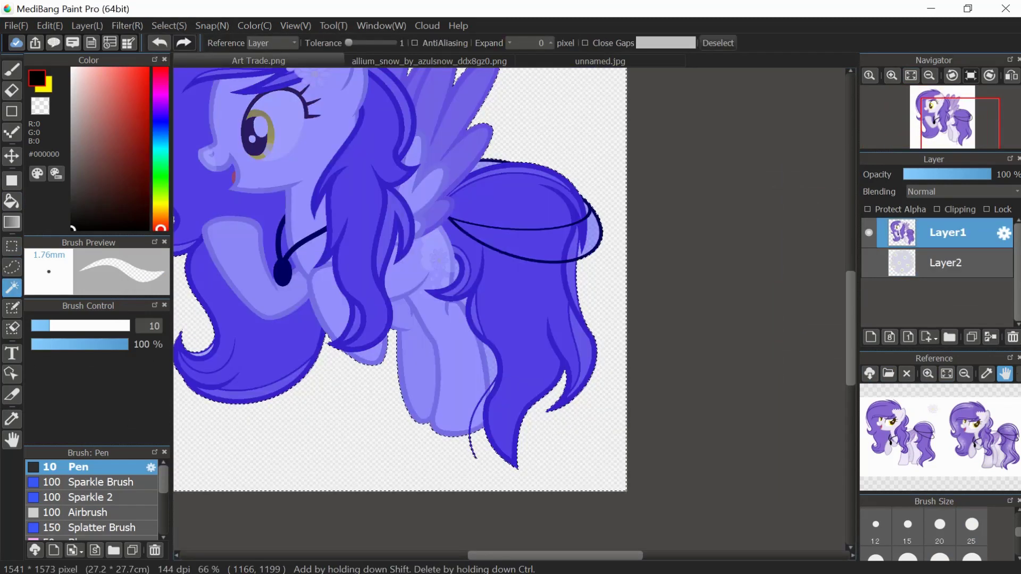
Select the whole pony silhouette on Layer1 and expand the selection by 10 pixels with round corners.
scroll(495, 360, up, 4)
scroll(494, 360, down, 5)
key(g)
key(x)
scroll(601, 372, up, 6)
scroll(601, 372, down, 6)
key(w)
click(631, 90)
scroll(631, 91, up, 1)
scroll(651, 216, up, 2)
scroll(592, 250, down, 3)
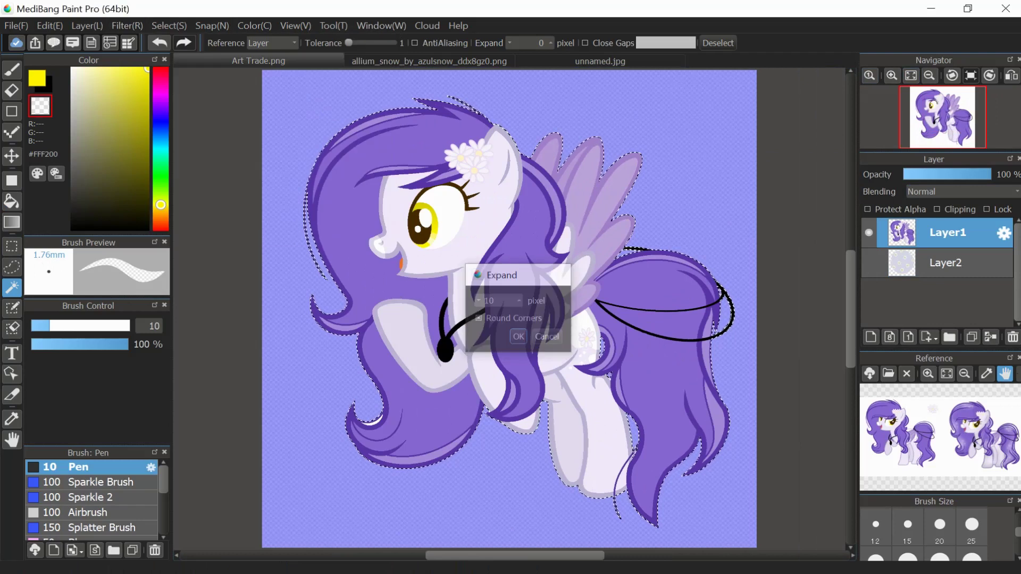
Add a new layer and fill the expanded pony selection with white (#FFFFFF).
key(g)
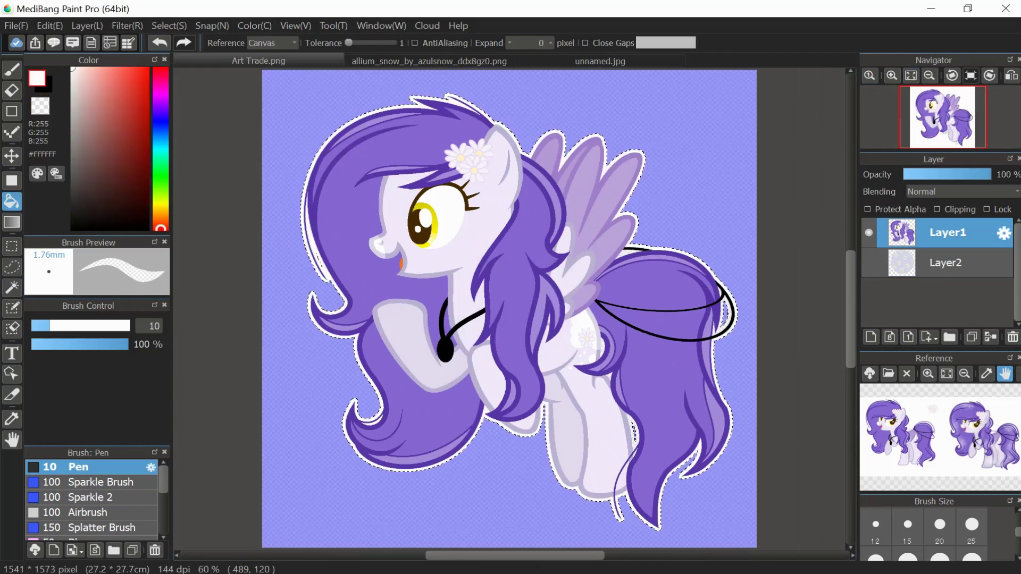
key(ctrl+shift+n)
click(127, 26)
click(510, 308)
scroll(510, 308, up, 3)
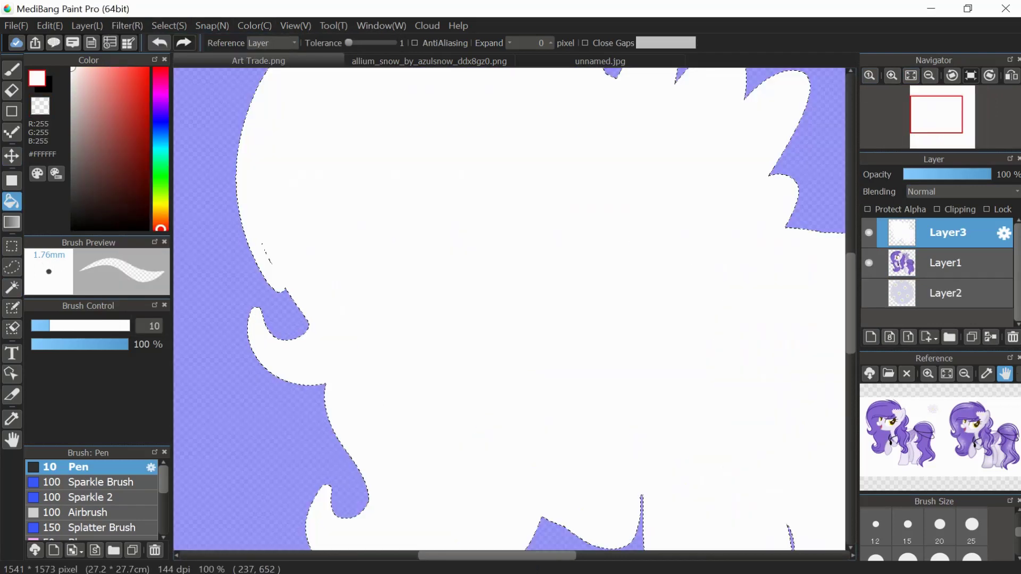
Erase the speckled gap near the mane's edge from the selection and move the white Layer3 beneath Layer1.
scroll(277, 276, up, 4)
click(12, 328)
drag(261, 187, 304, 281)
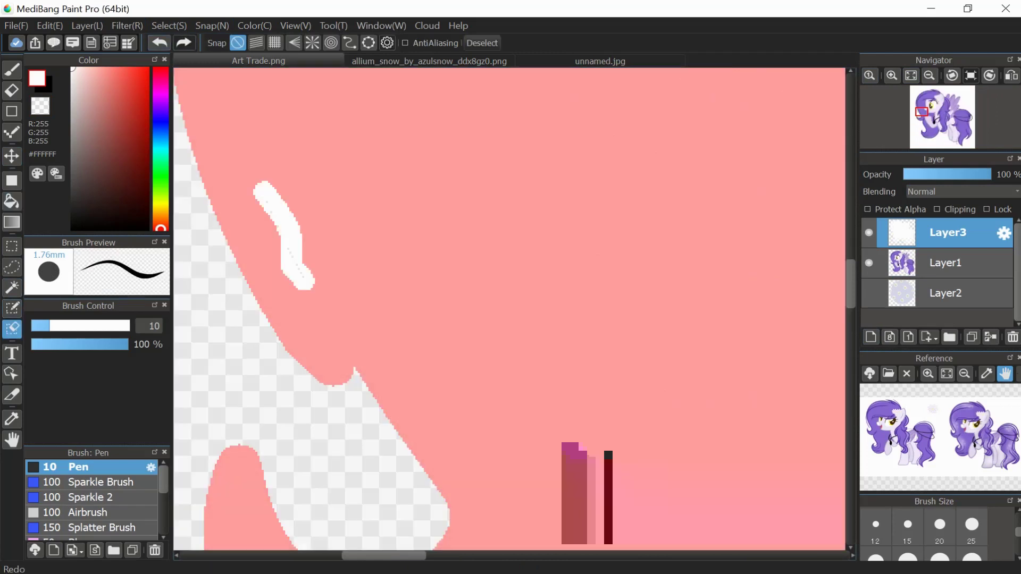
key(w)
drag(947, 233, 947, 293)
key(b)
scroll(307, 284, down, 5)
Fill a new layer beneath the white outline layer with black and reselect Layer3.
key(ctrl+shift+n)
key(x)
click(12, 201)
click(479, 266)
click(947, 263)
Inspect the white outline against the black, remove the black layer and show the daisy pattern on Layer2.
key(b)
key(x)
scroll(838, 288, up, 4)
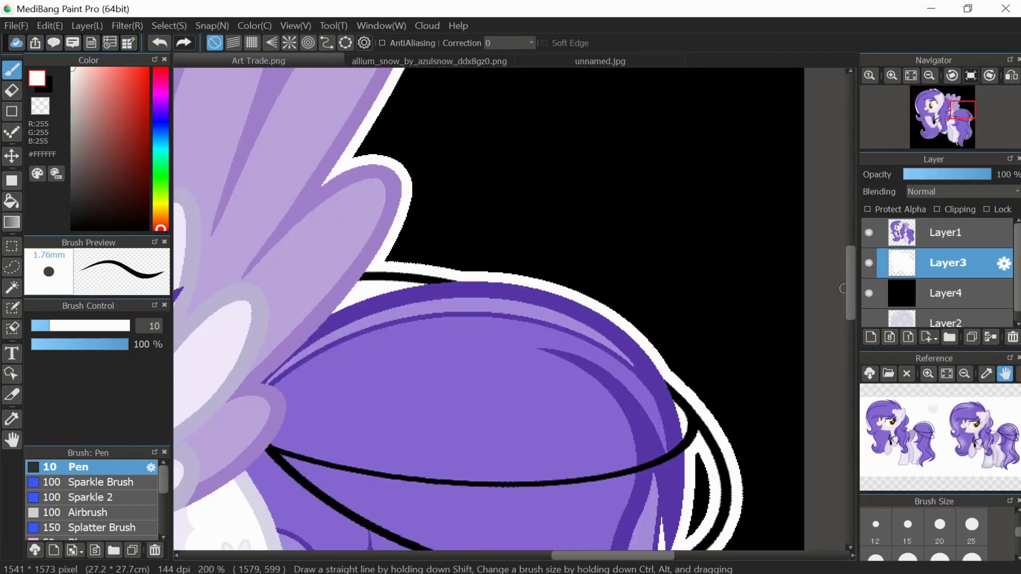
scroll(372, 266, up, 4)
scroll(372, 267, down, 5)
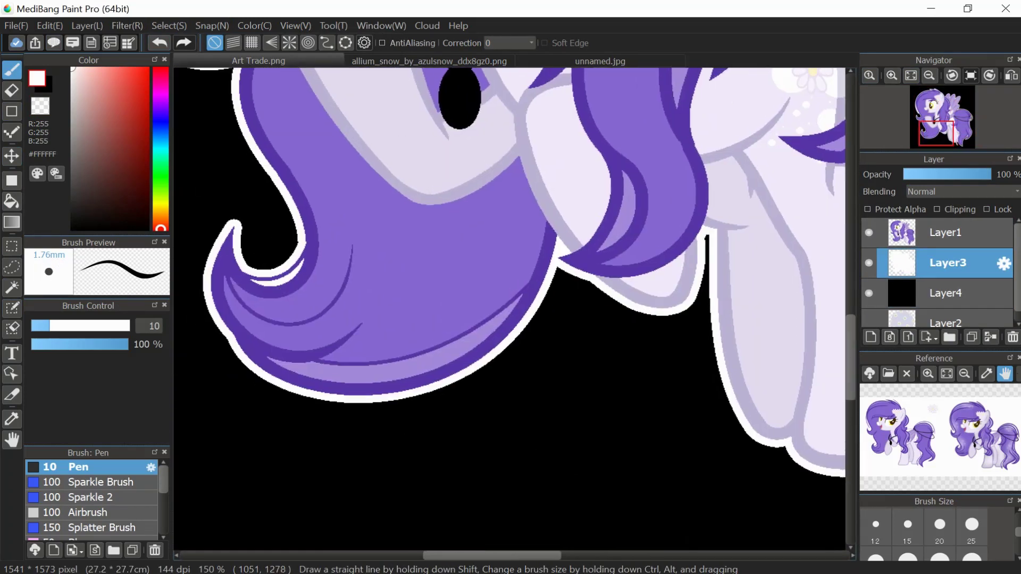
scroll(509, 309, up, 3)
scroll(509, 308, down, 5)
key(alt+f)
key(Escape)
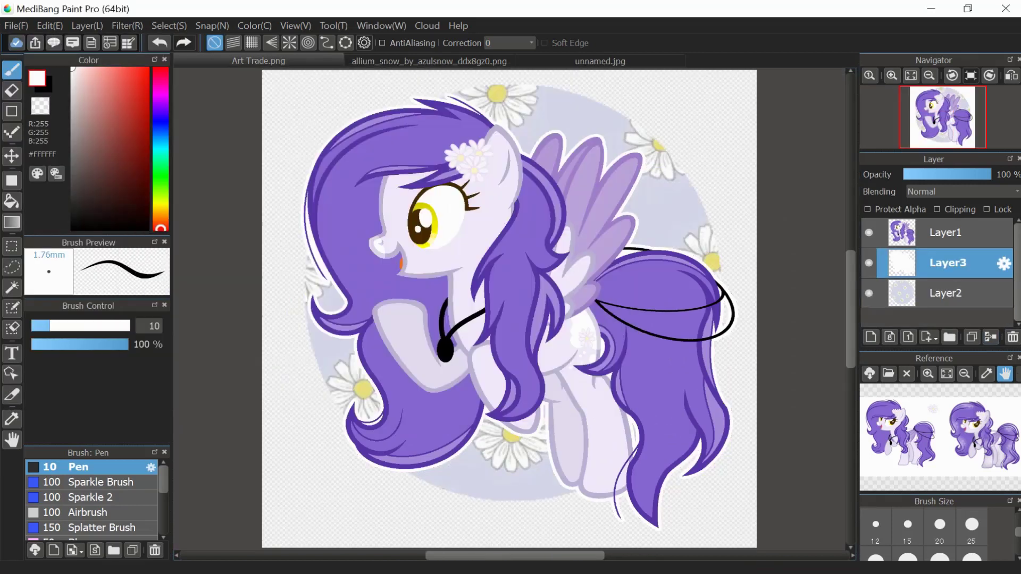
Paste the signature text into the artwork and place it just above the pony's tail.
key(ctrl+v)
key(ctrl+t)
drag(749, 308, 691, 232)
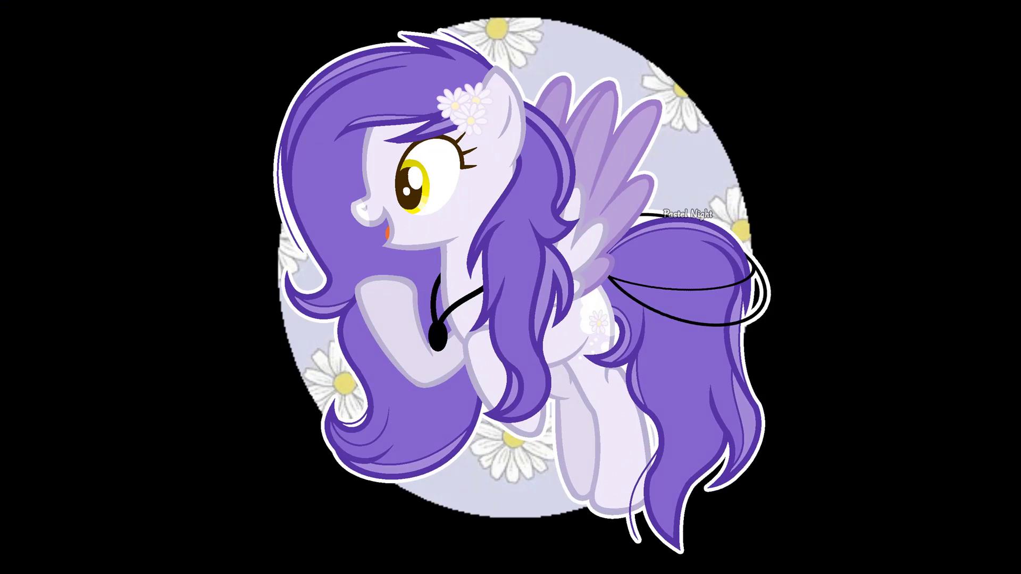